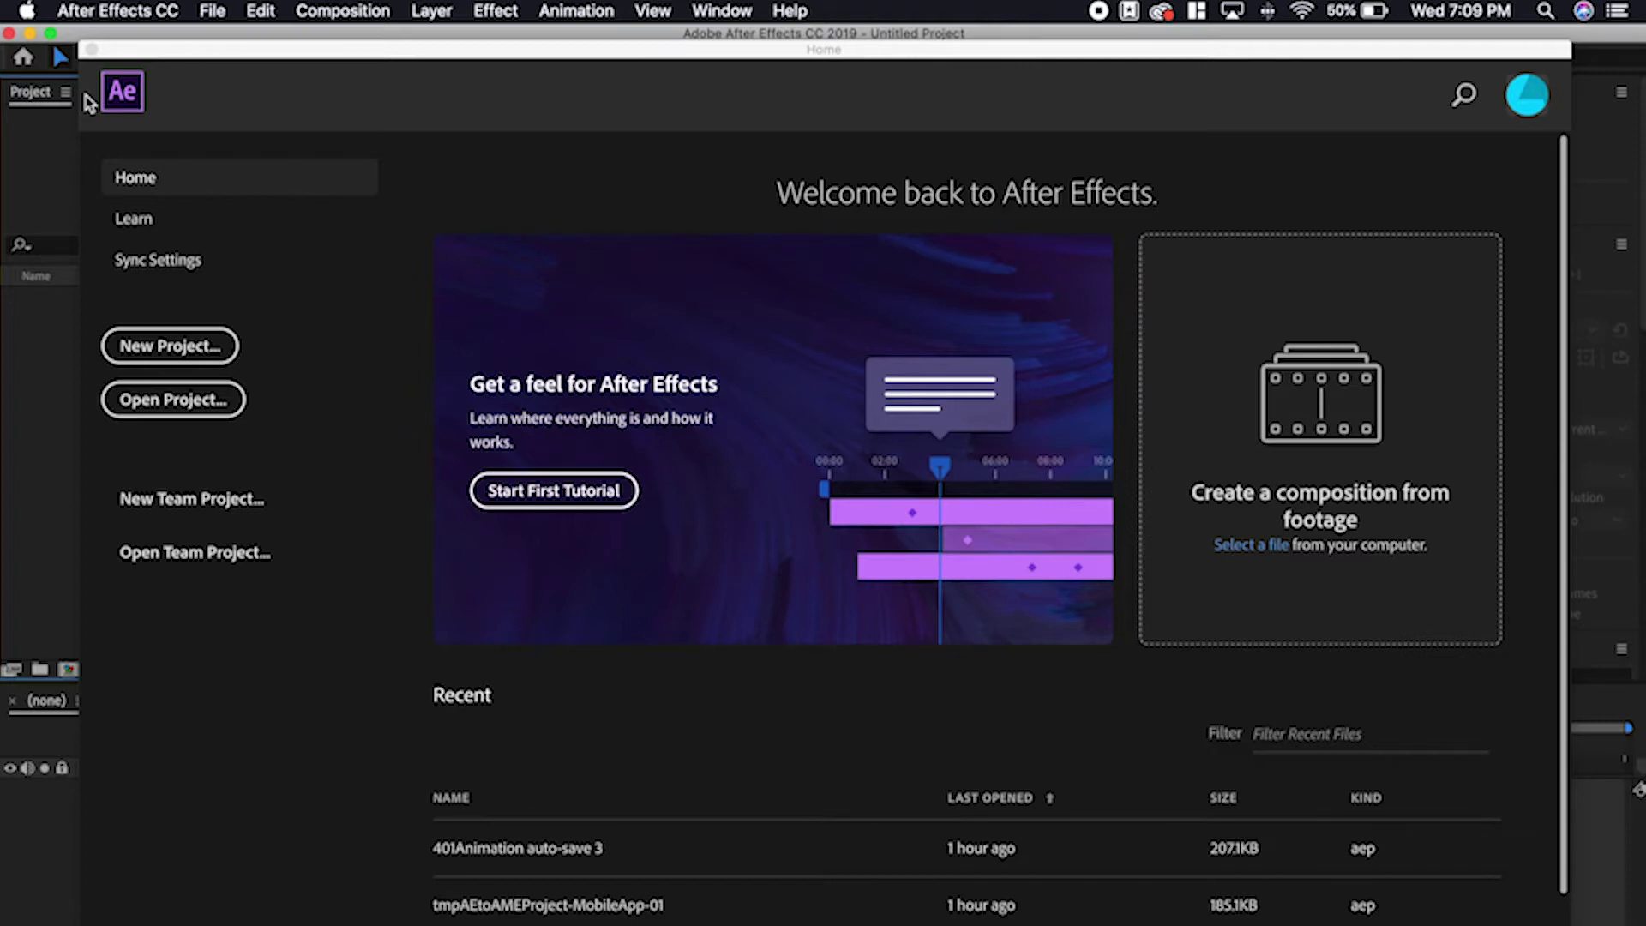
# Create a new empty untitled project from the Home screen.
pyautogui.click(222, 343)
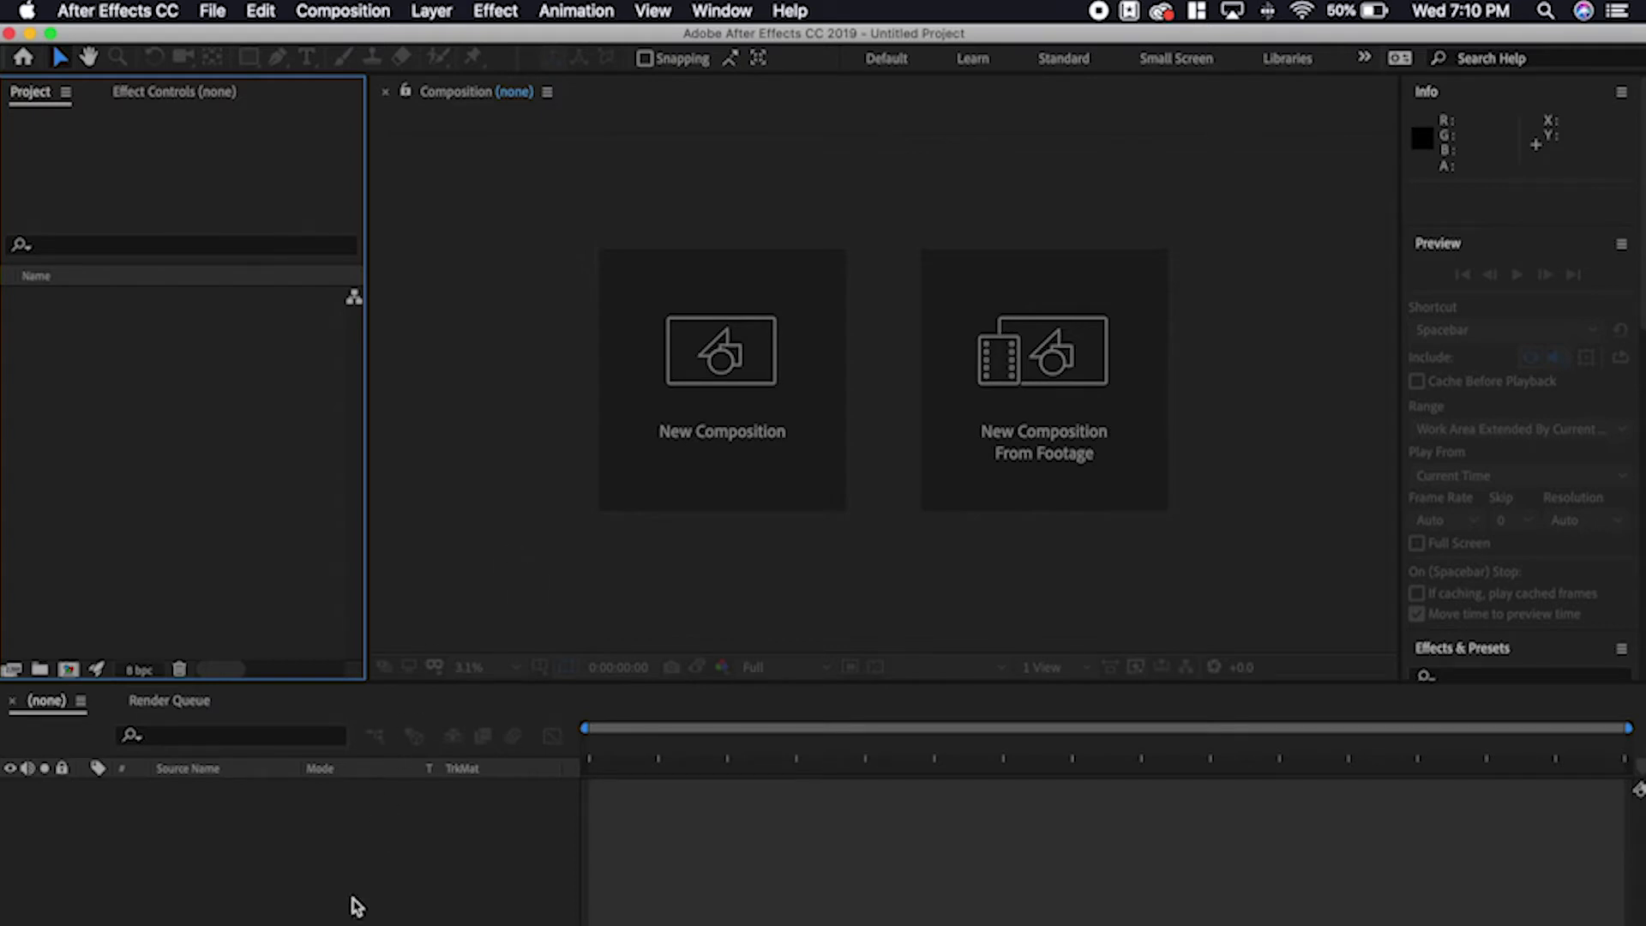
pyautogui.click(686, 777)
pyautogui.click(721, 585)
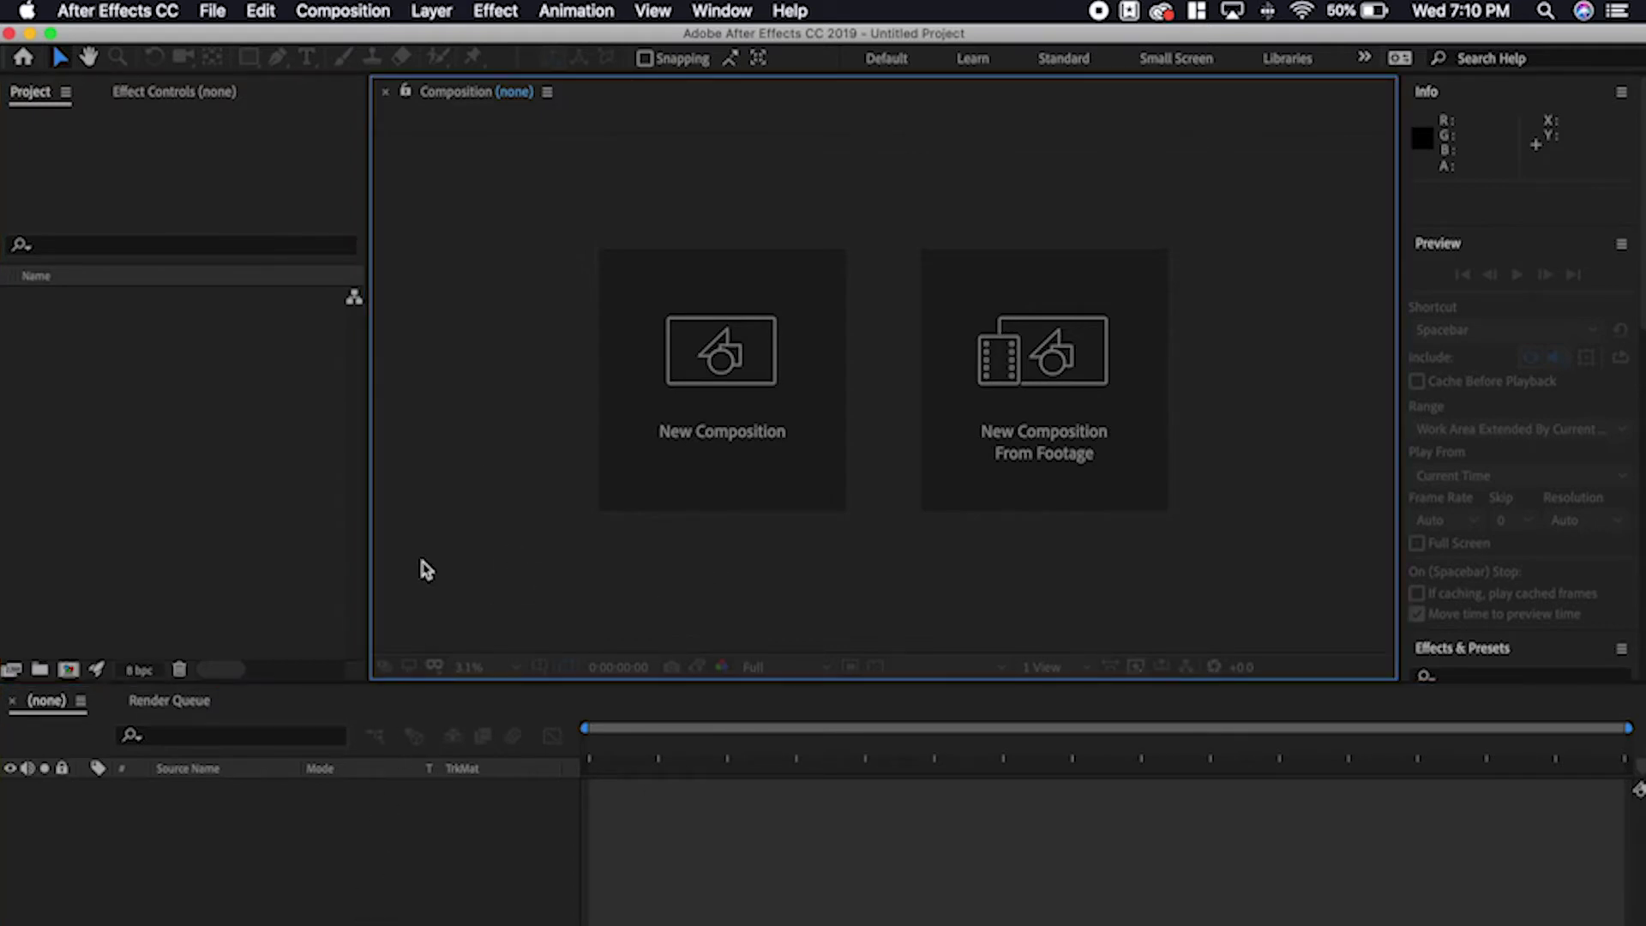
pyautogui.click(222, 530)
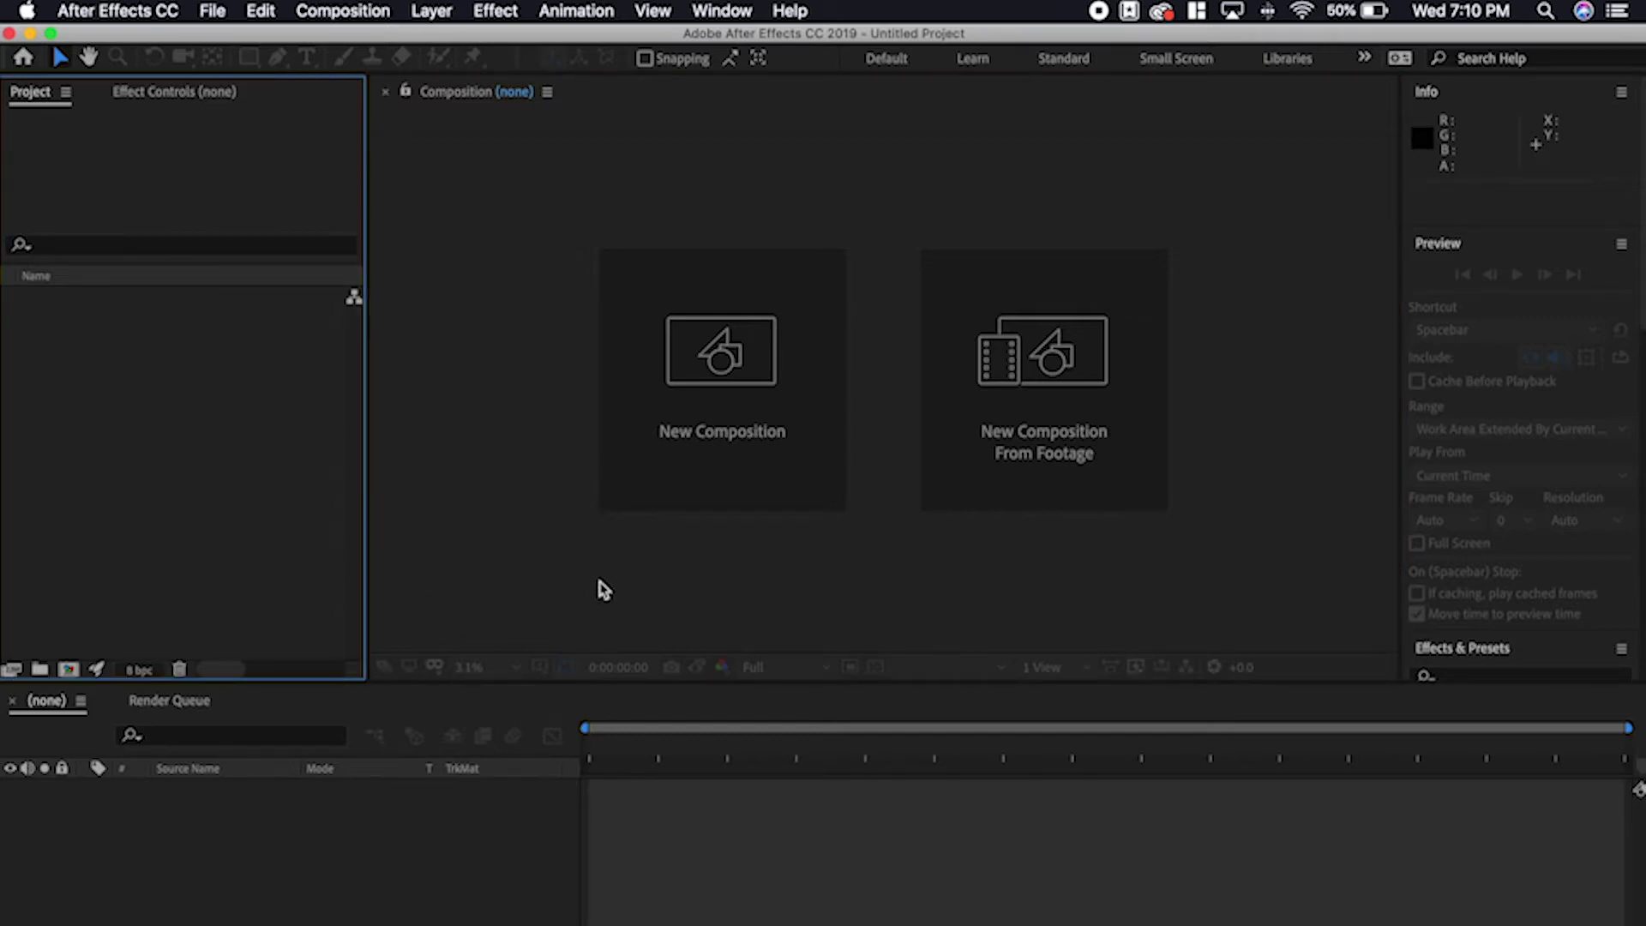
pyautogui.click(607, 591)
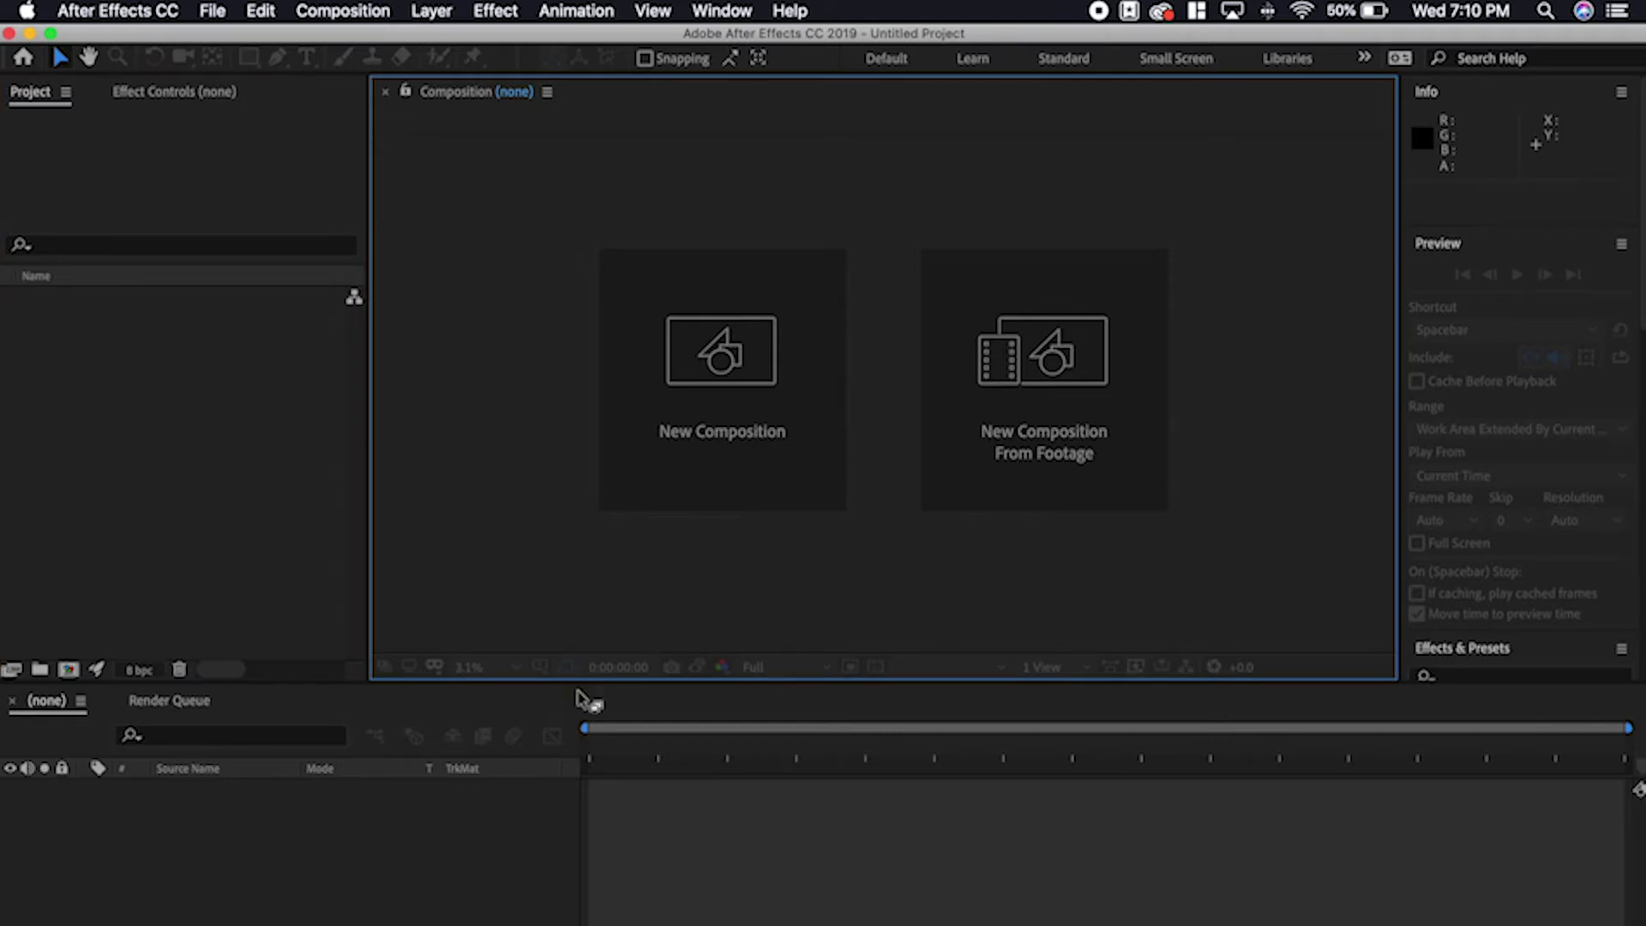
pyautogui.click(536, 912)
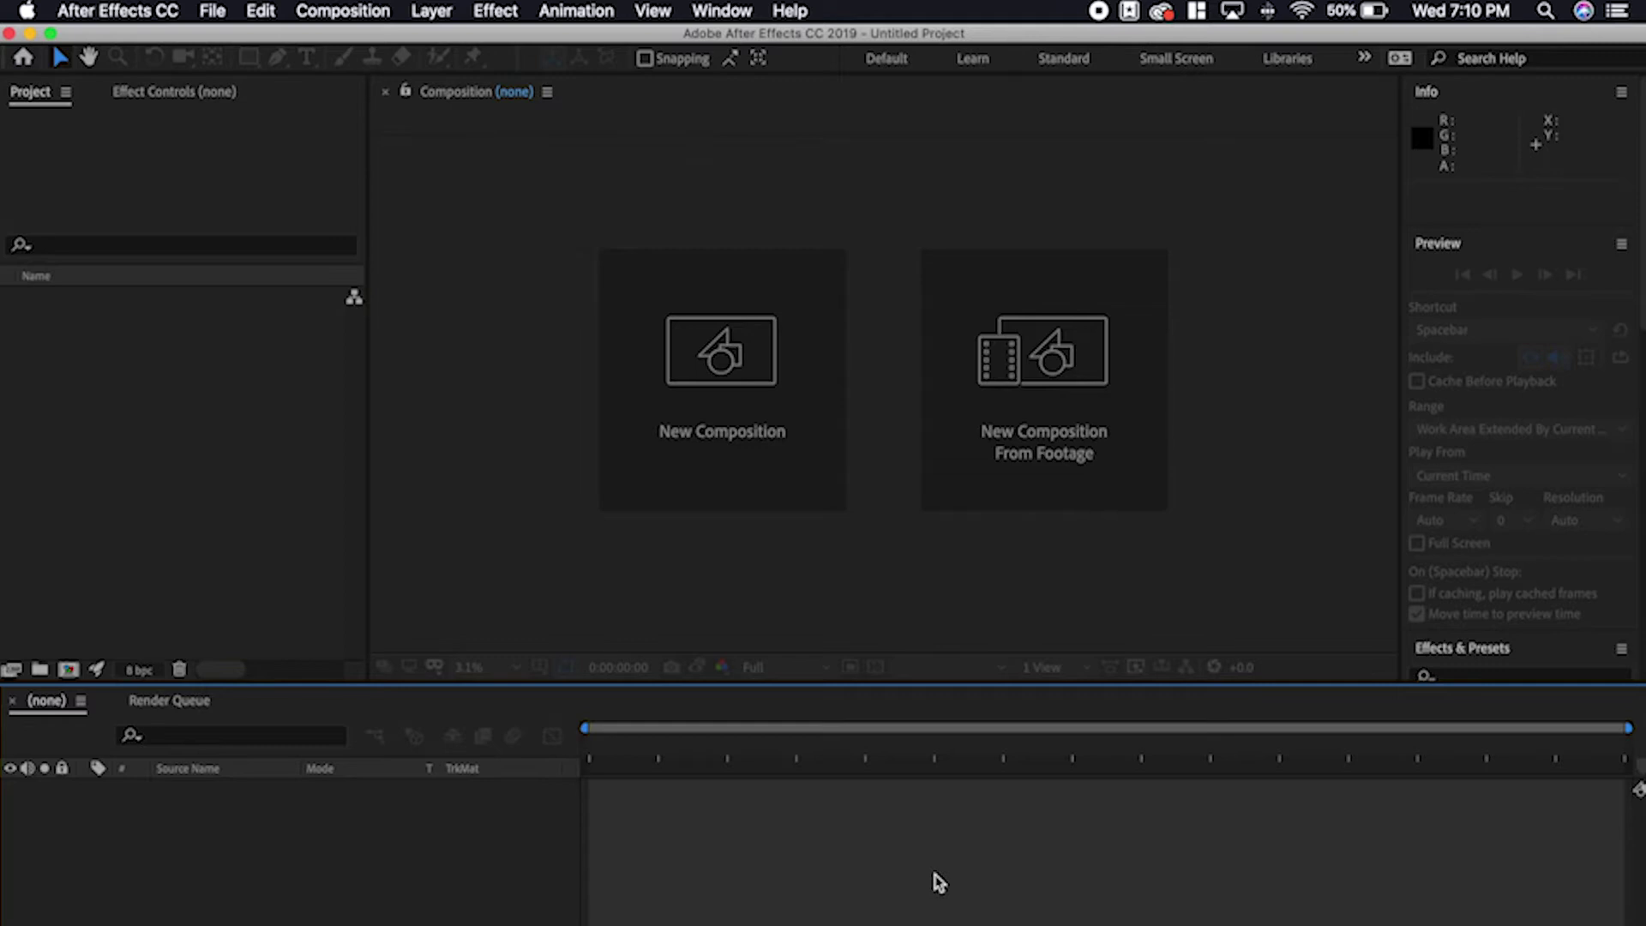
# Import the BuffaloDipChicken, ChickpeaSalad, GourmetBurger and MobileApp-01 PNG files.
pyautogui.click(216, 14)
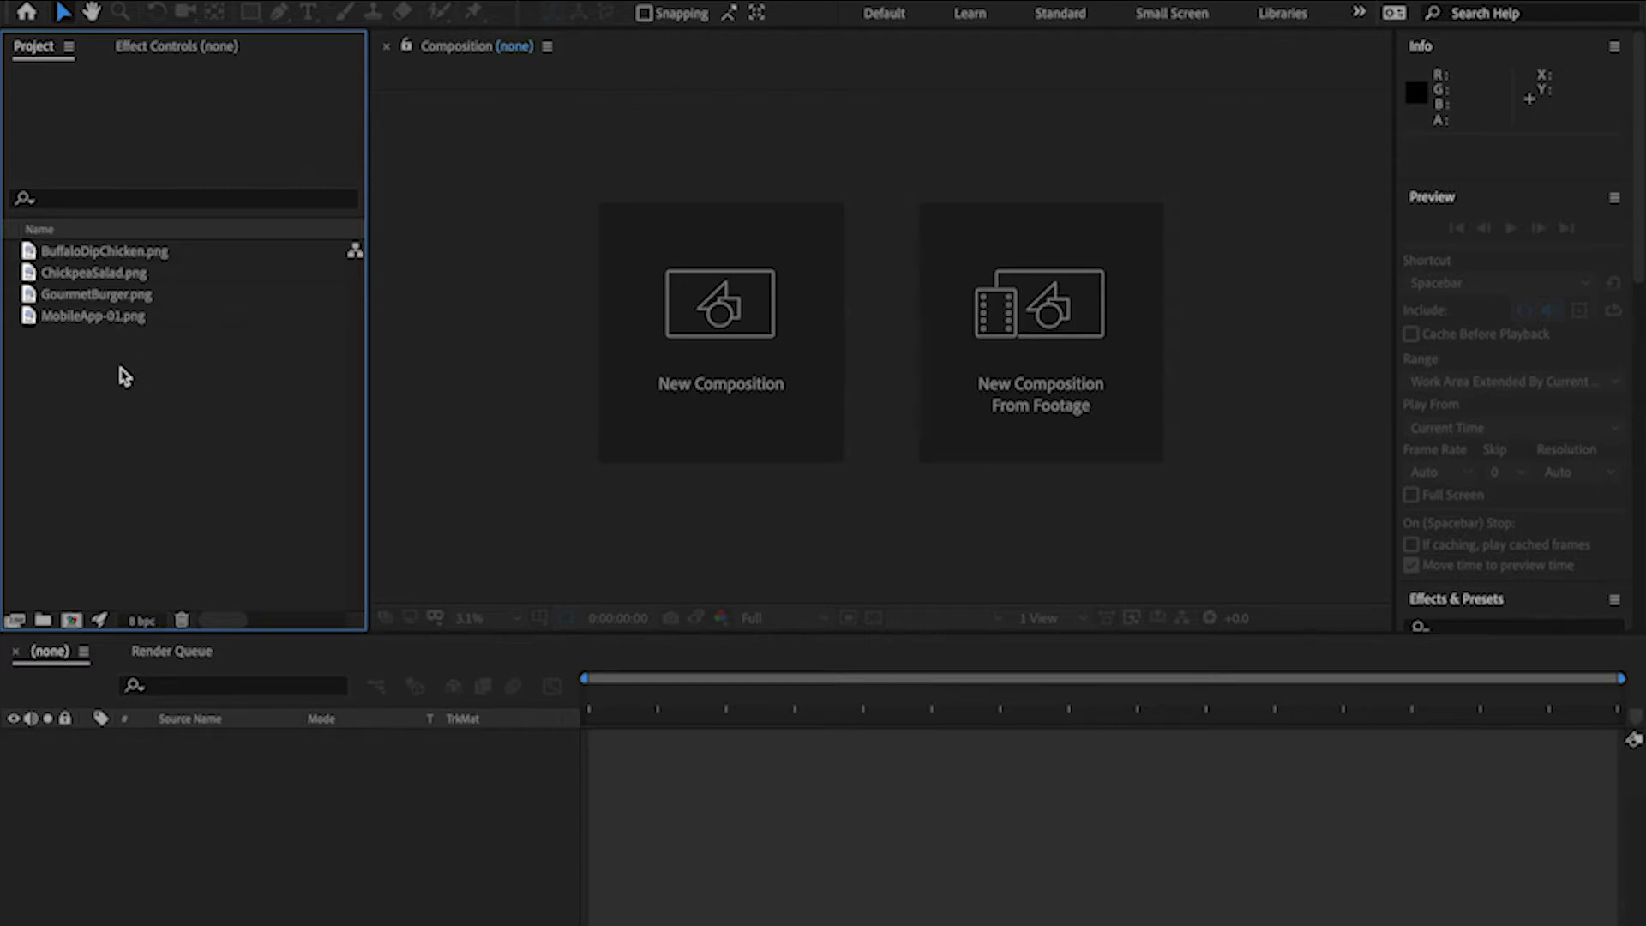
pyautogui.click(732, 800)
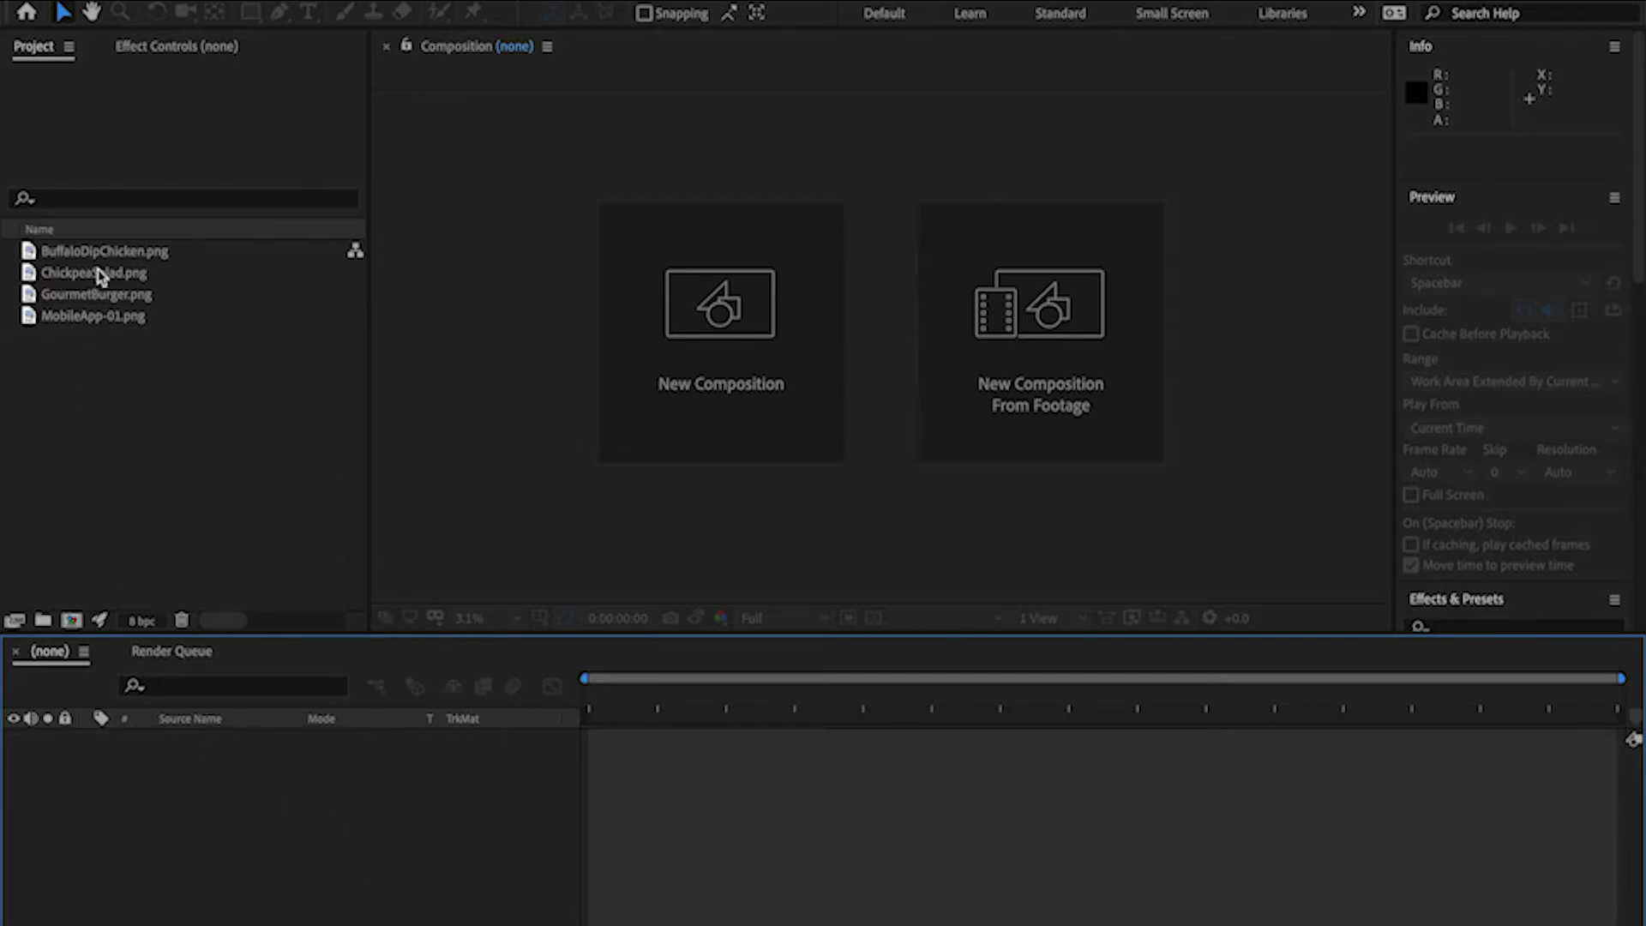
# Create a MobileApp-01 composition and add GourmetBurger, ChickpeaSalad and BuffaloDipChicken layers.
pyautogui.moveTo(121, 322); pyautogui.dragTo(163, 760)
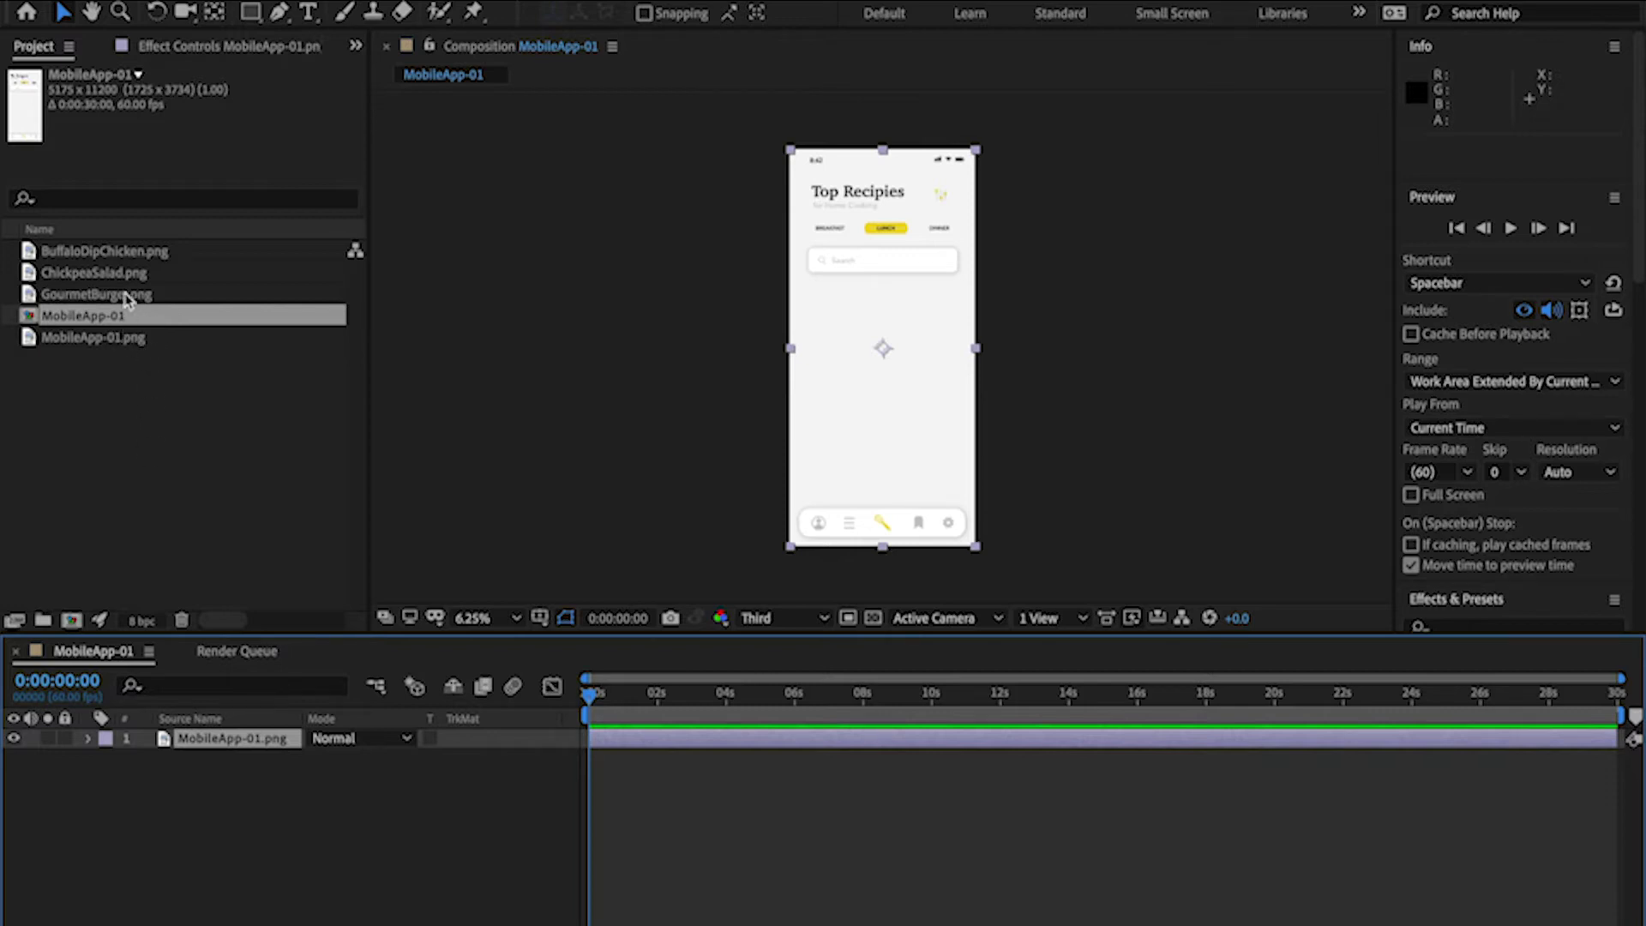
pyautogui.moveTo(127, 299); pyautogui.dragTo(217, 809)
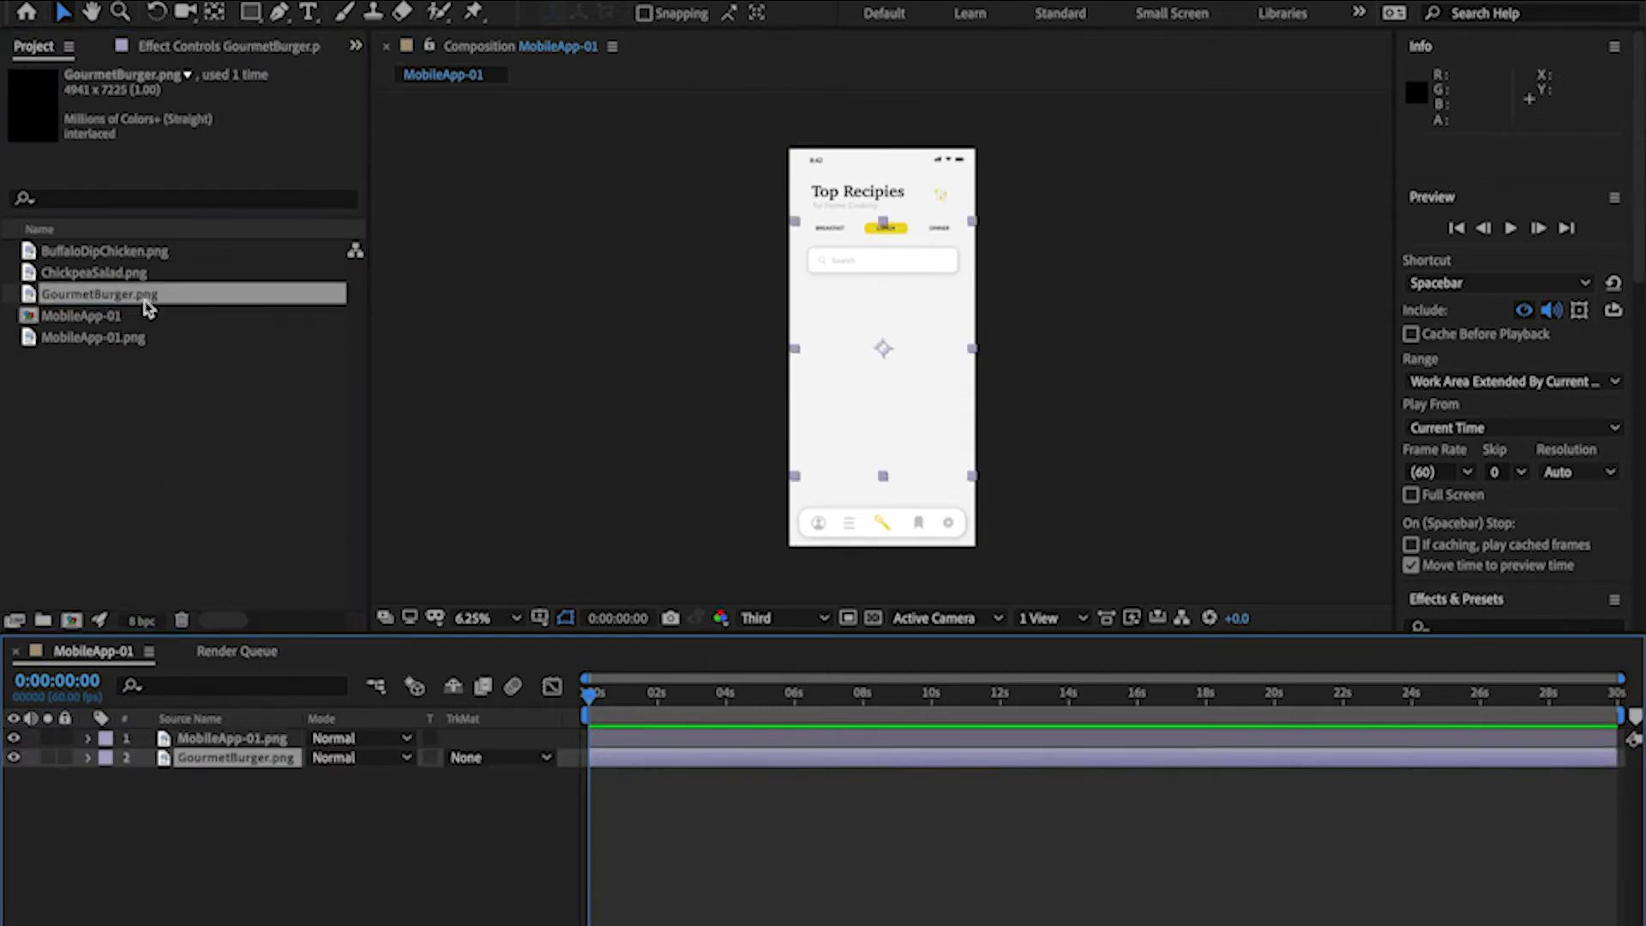
pyautogui.click(130, 270)
pyautogui.moveTo(129, 271); pyautogui.dragTo(195, 787)
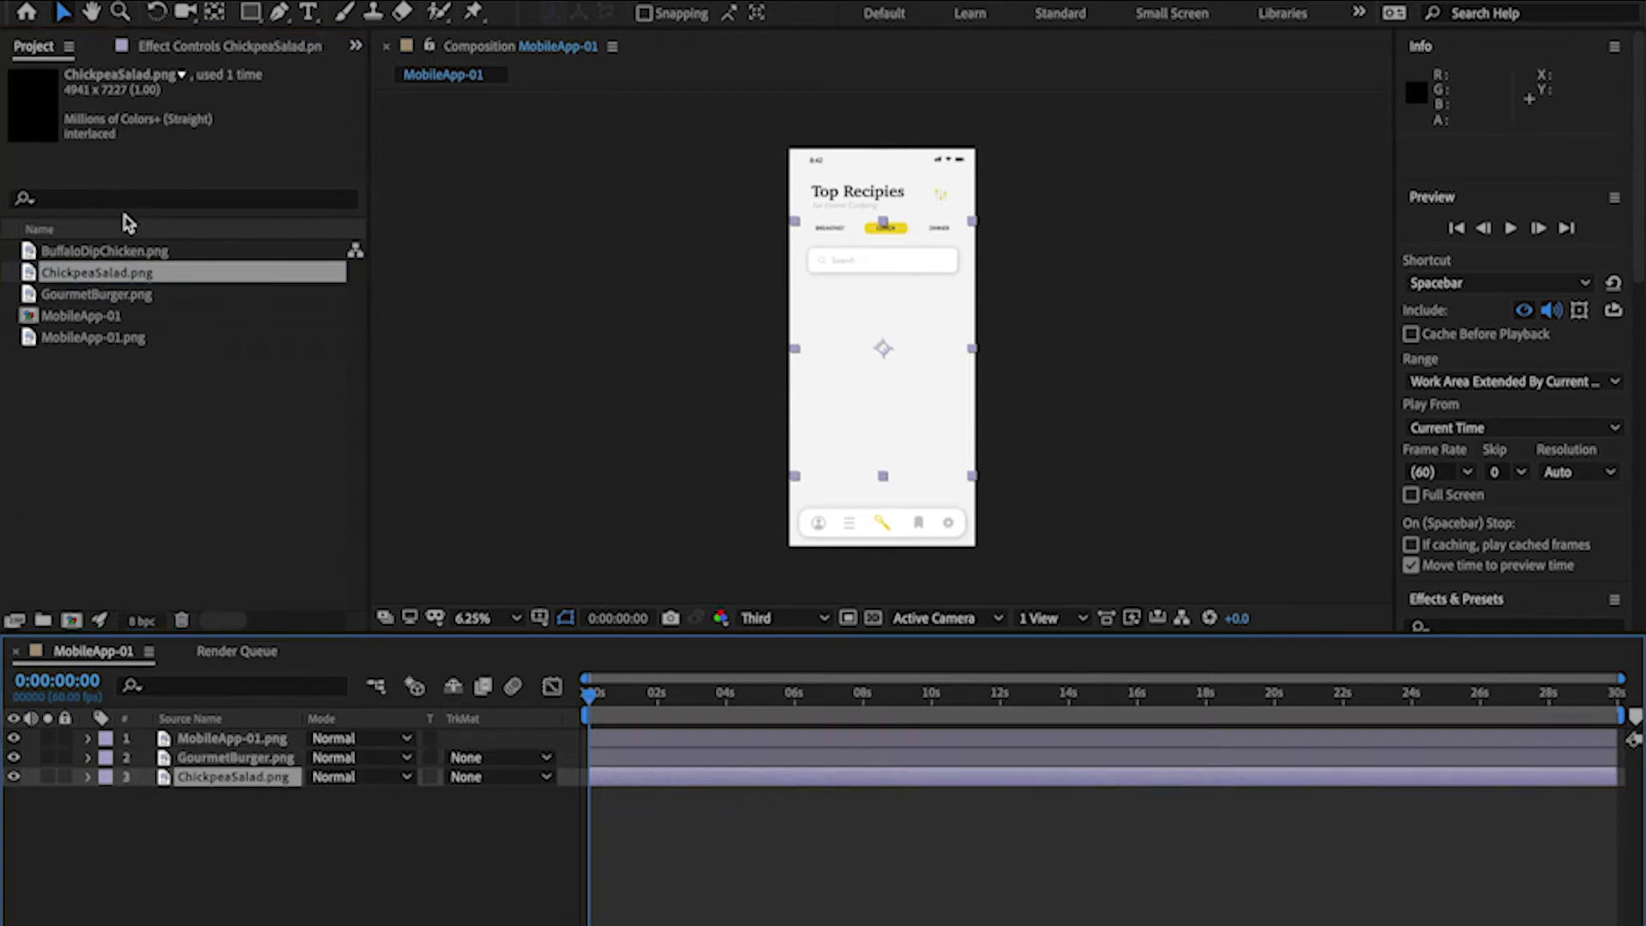
pyautogui.click(140, 254)
pyautogui.moveTo(139, 254); pyautogui.dragTo(220, 829)
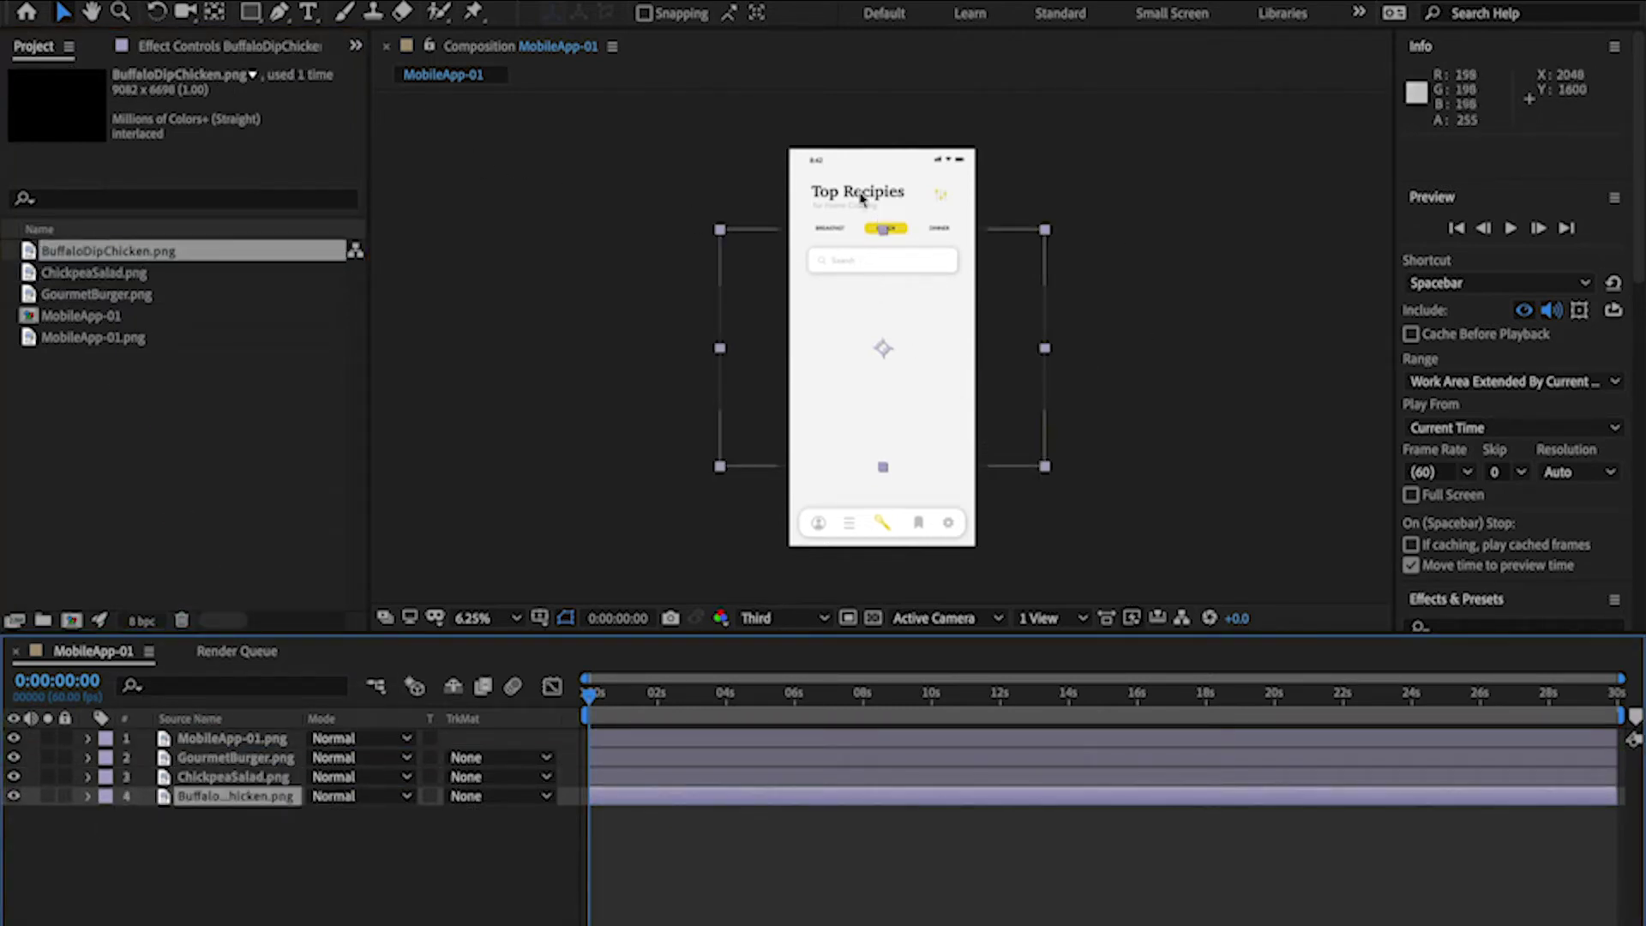
# Move the MobileApp-01 mockup layer beneath the three food image layers.
pyautogui.click(244, 738)
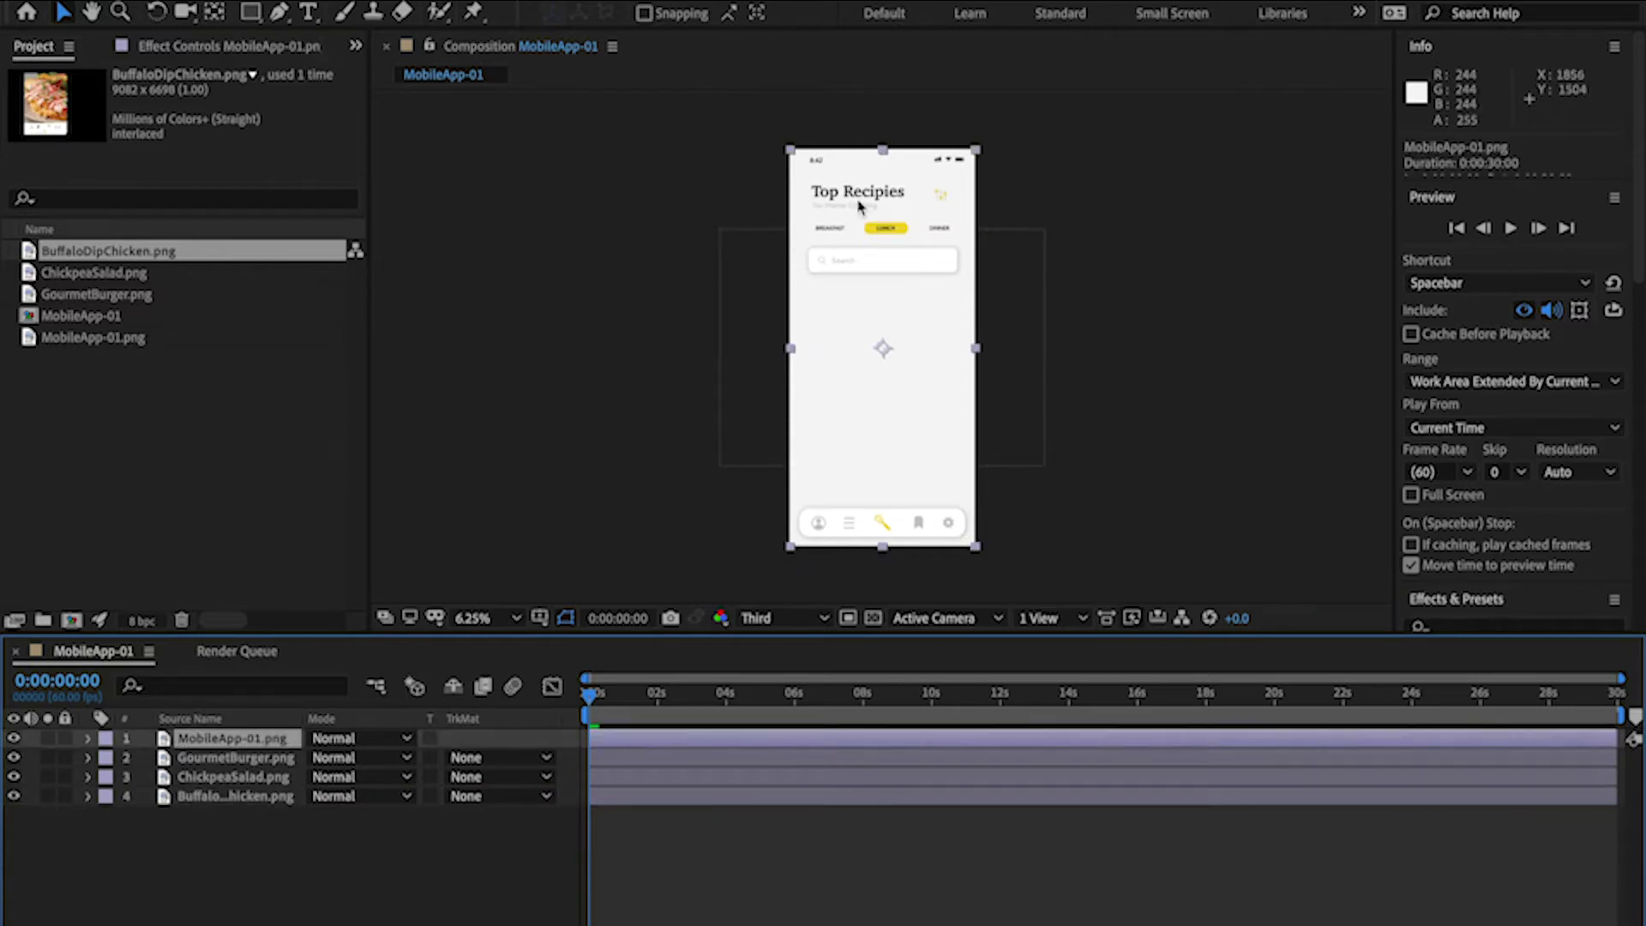
pyautogui.doubleClick(193, 741)
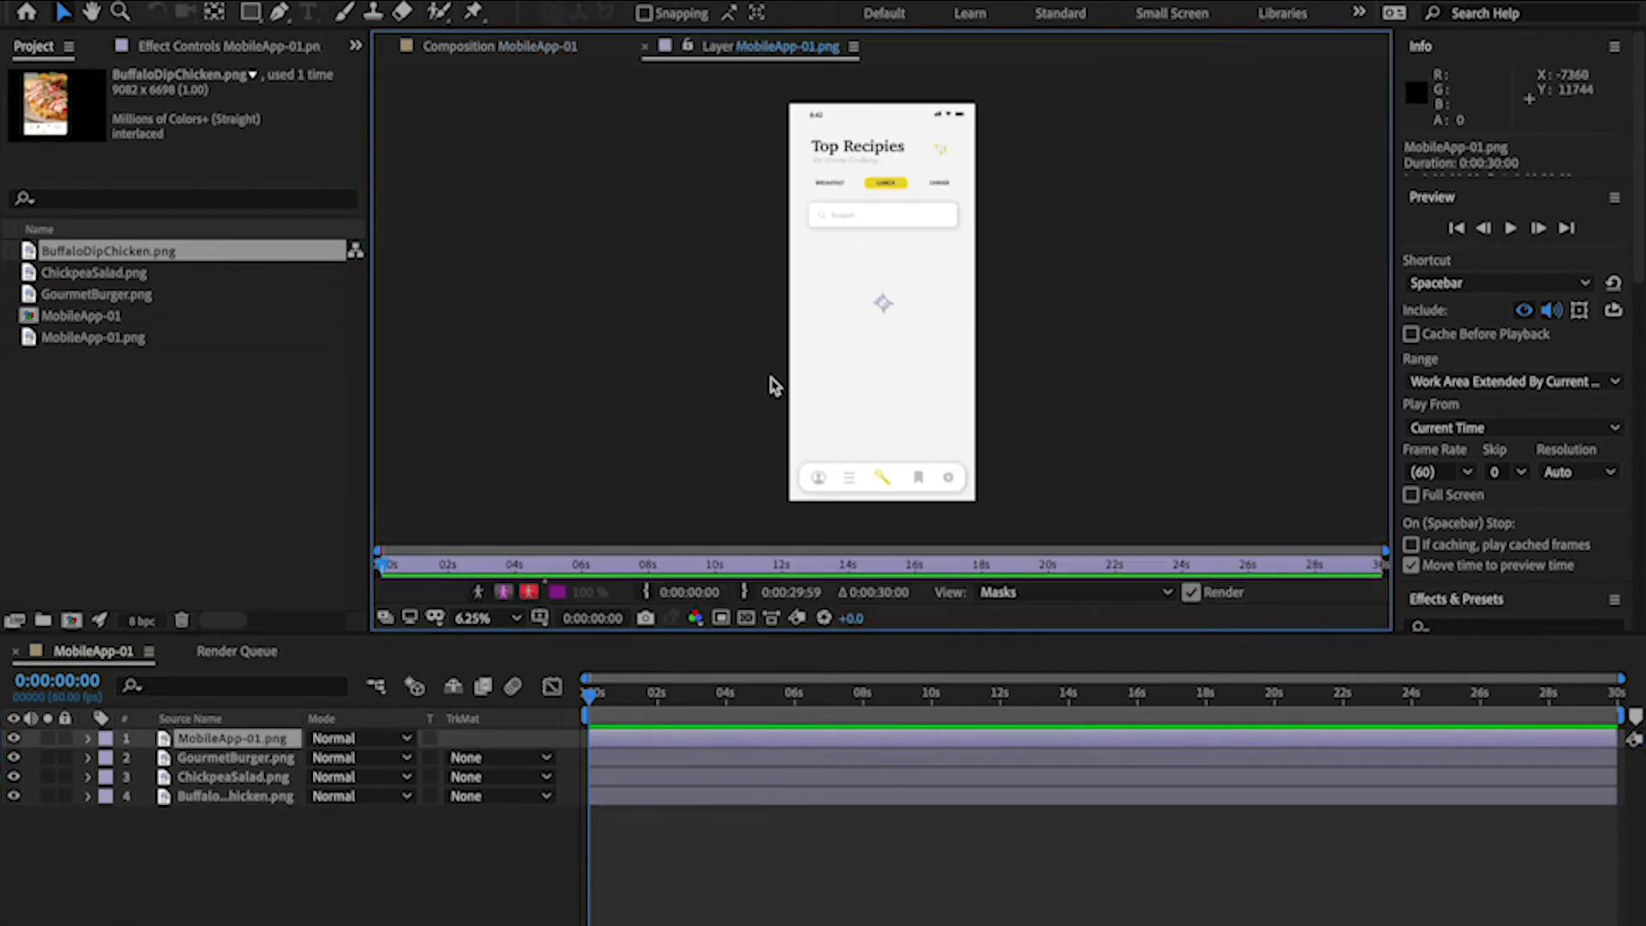
pyautogui.click(648, 48)
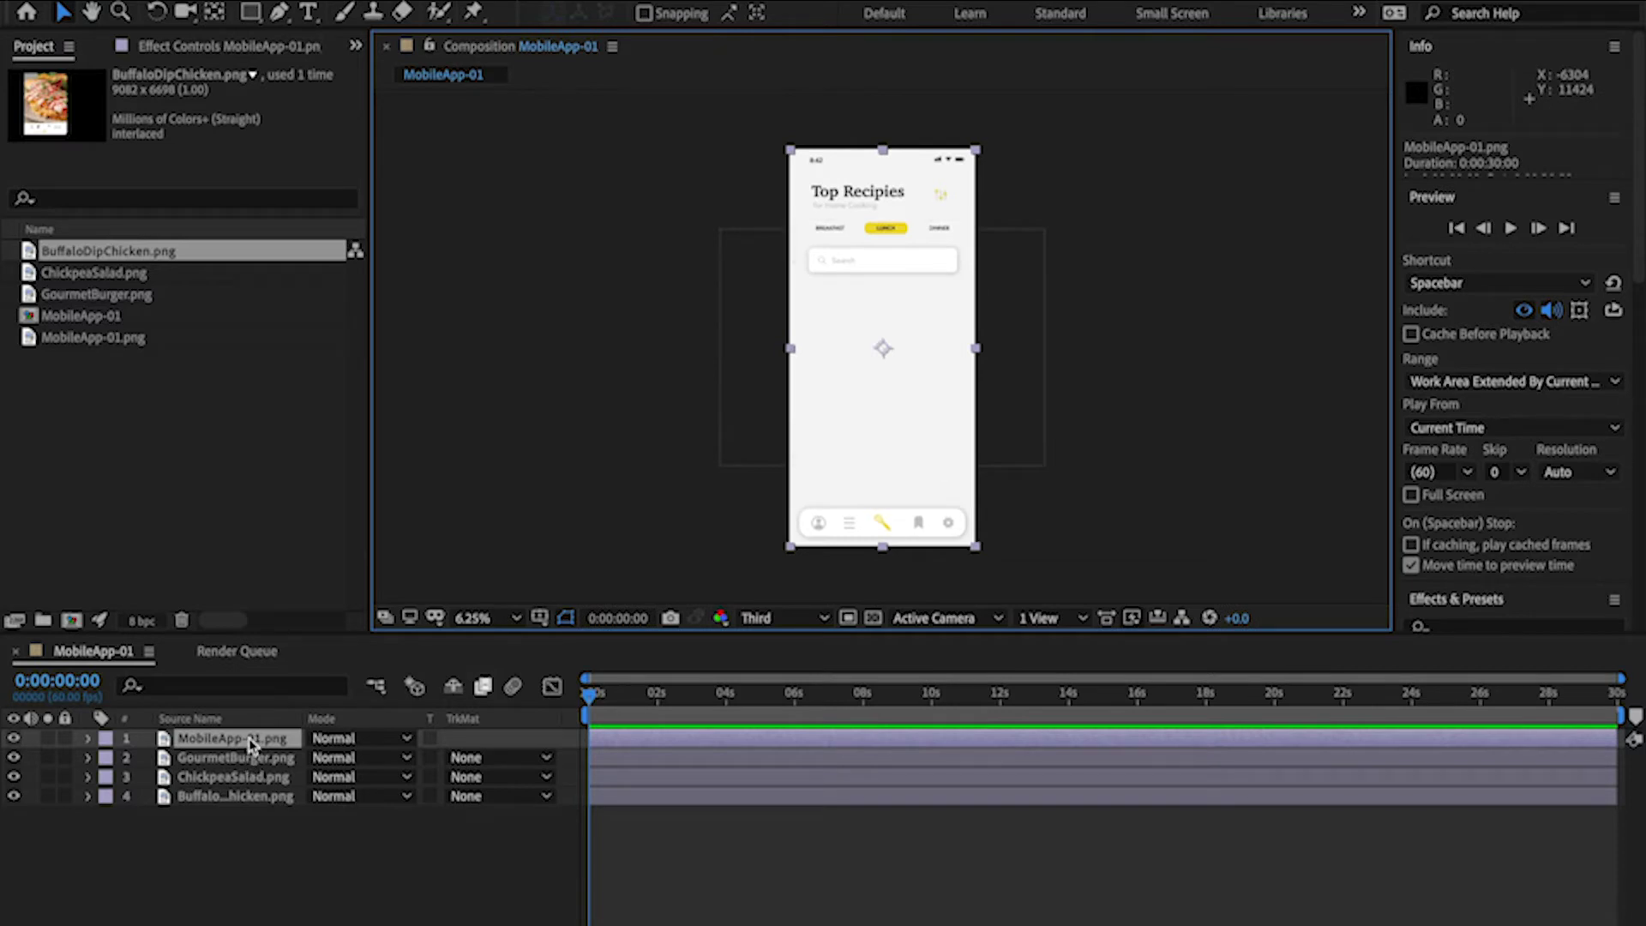
pyautogui.moveTo(252, 747); pyautogui.dragTo(246, 808)
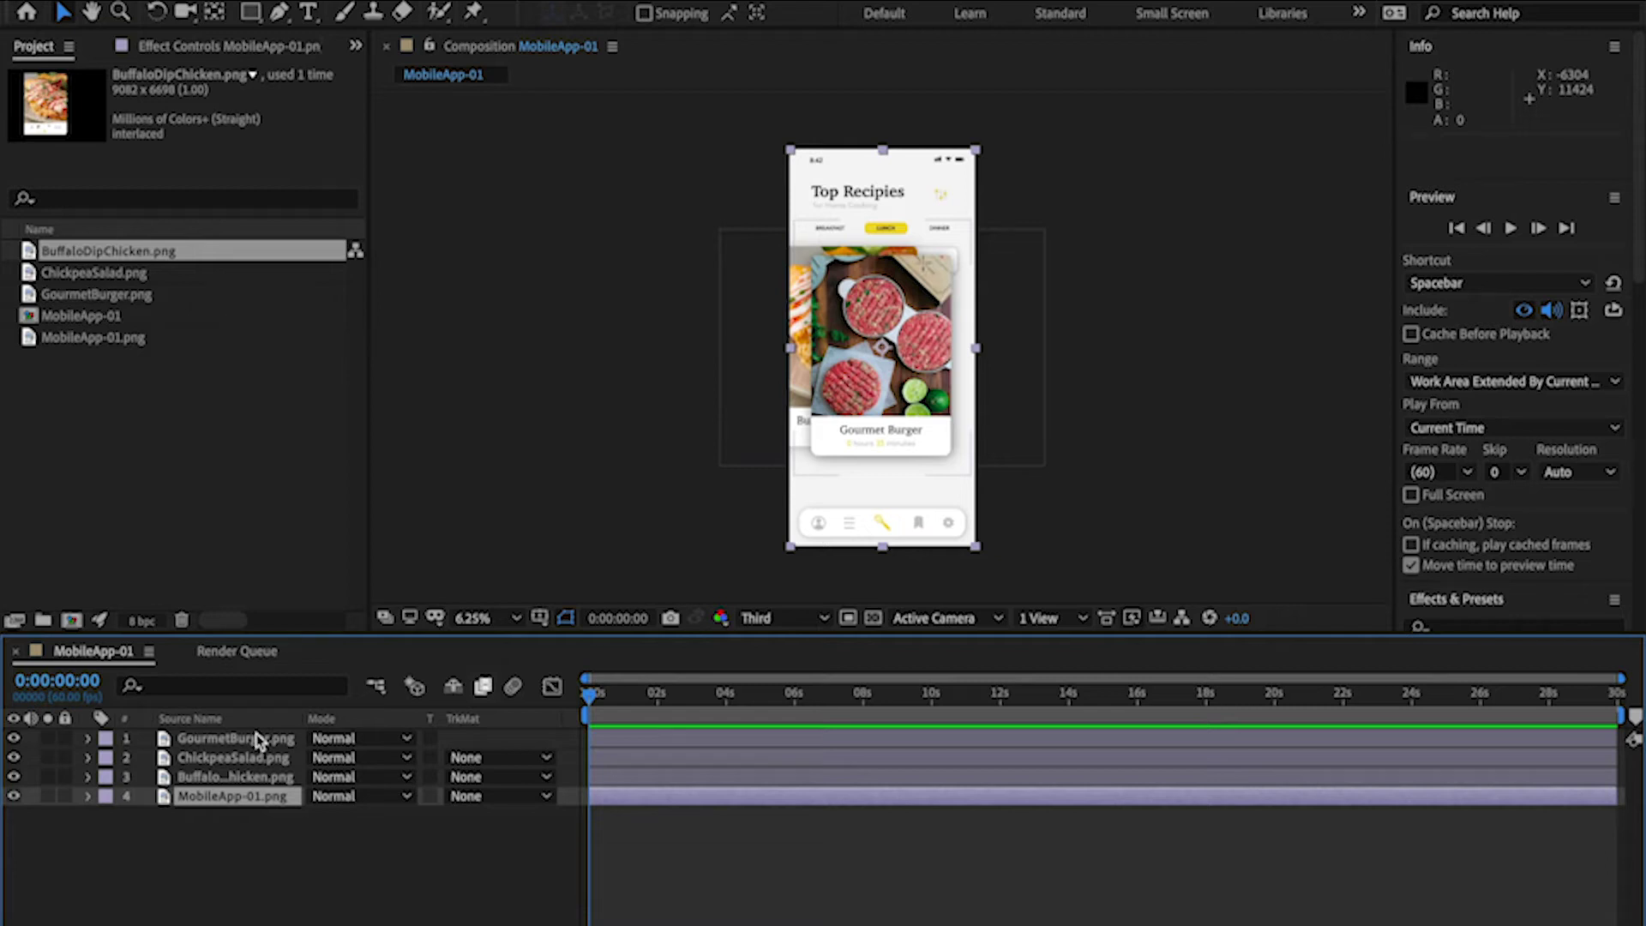
pyautogui.click(260, 781)
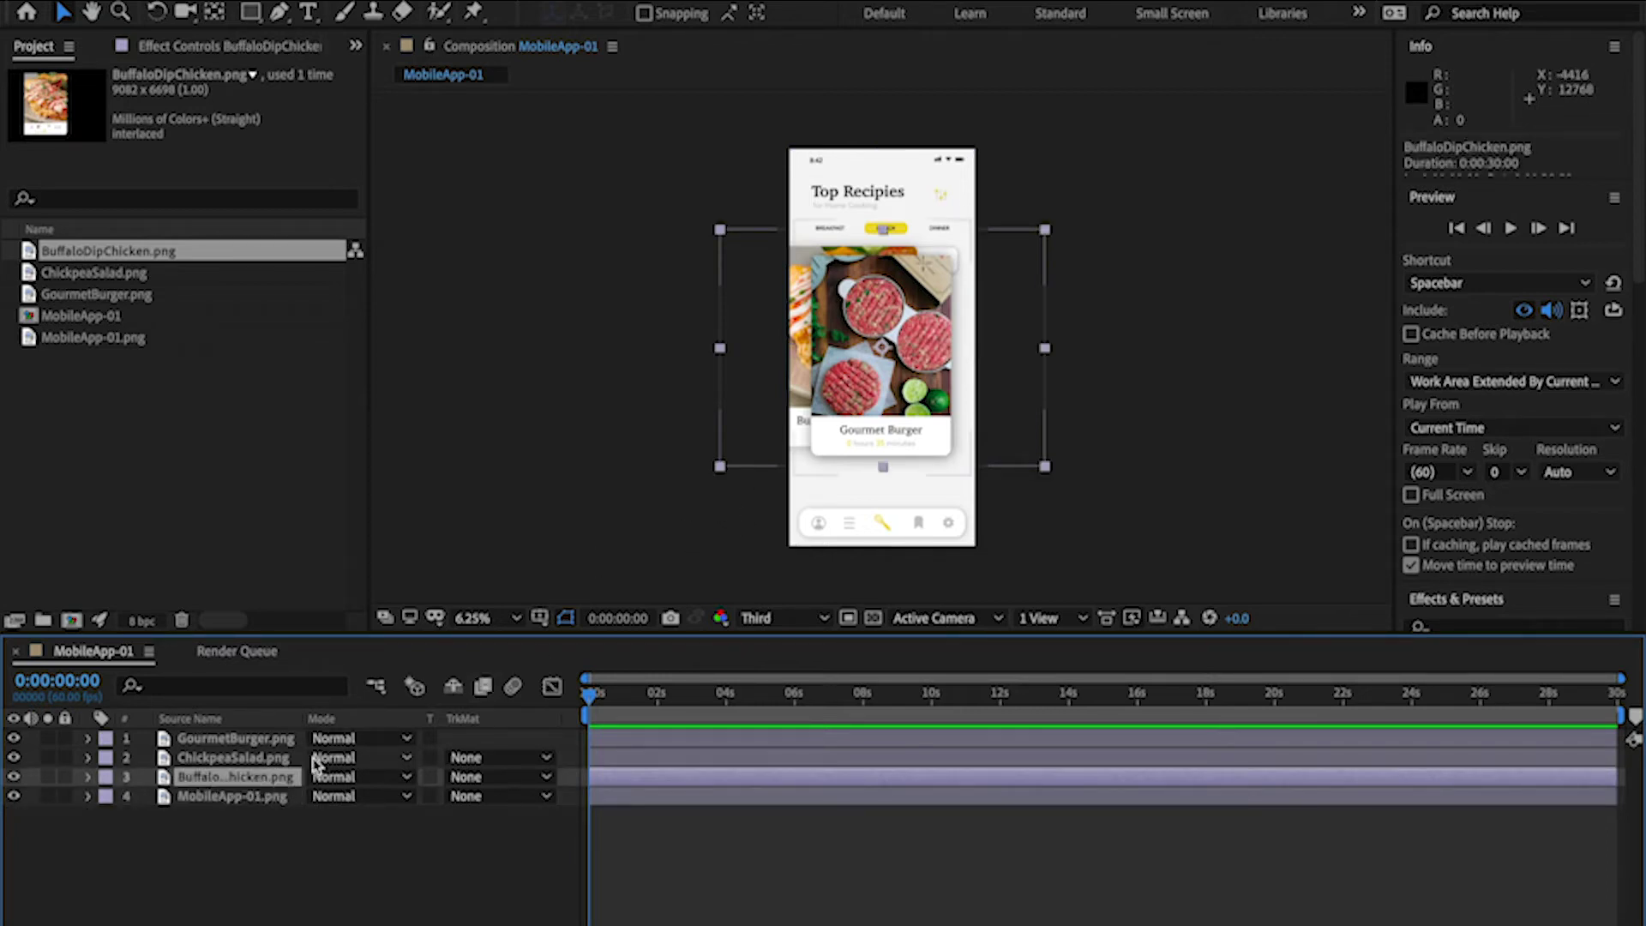
pyautogui.click(276, 760)
pyautogui.click(276, 758)
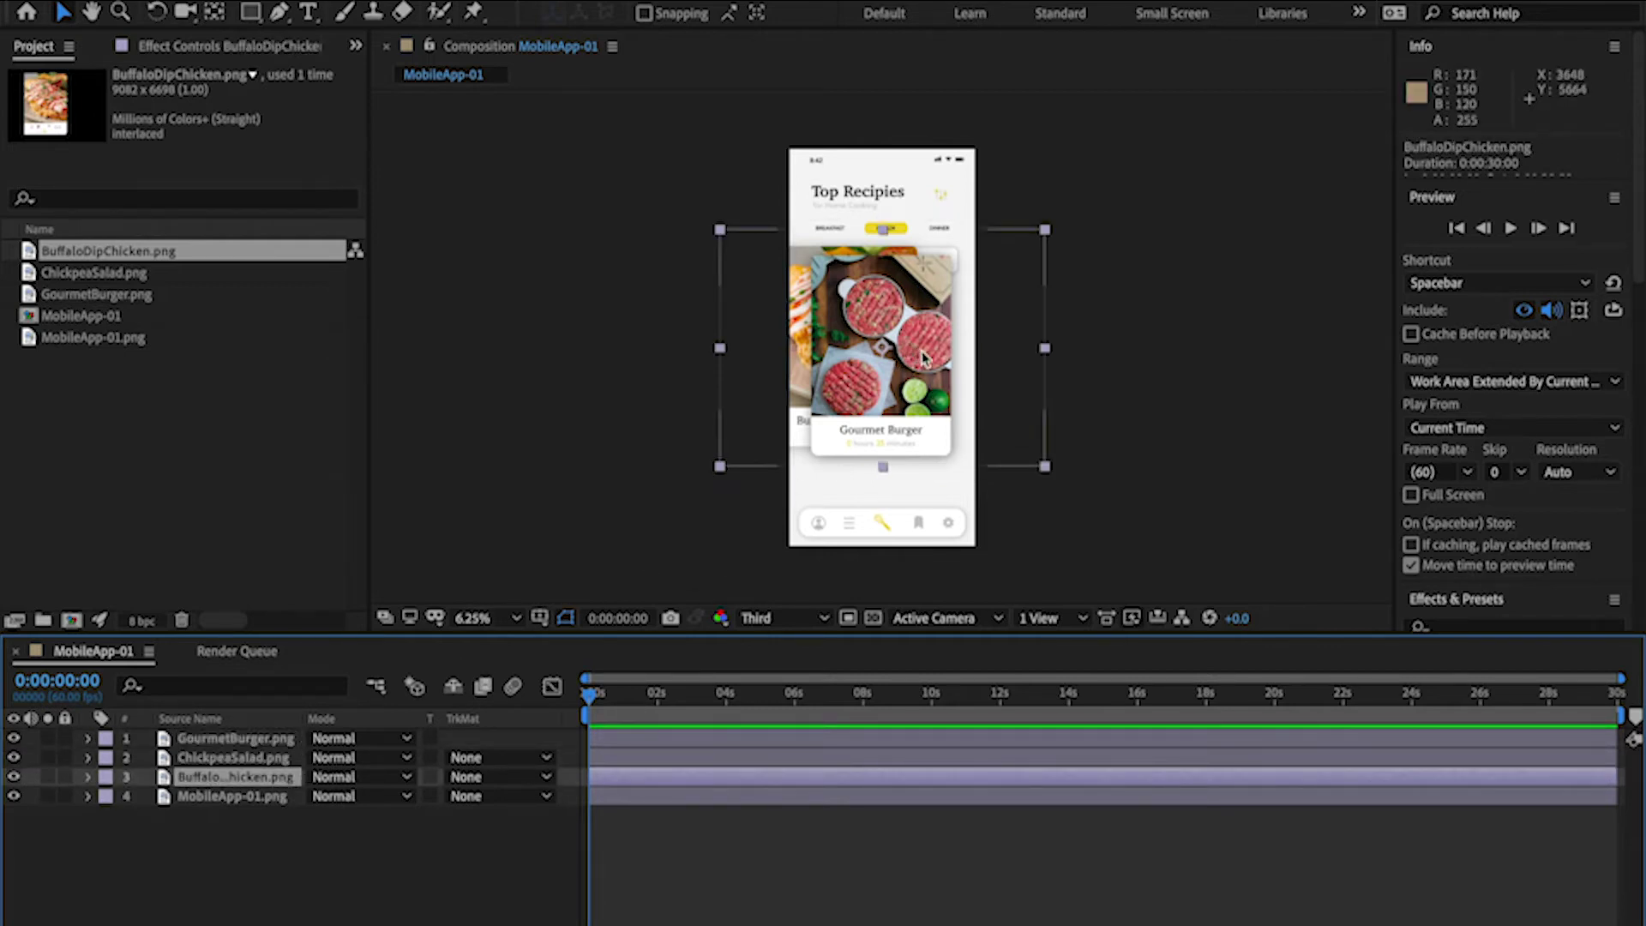
pyautogui.press('.')
pyautogui.press('.')
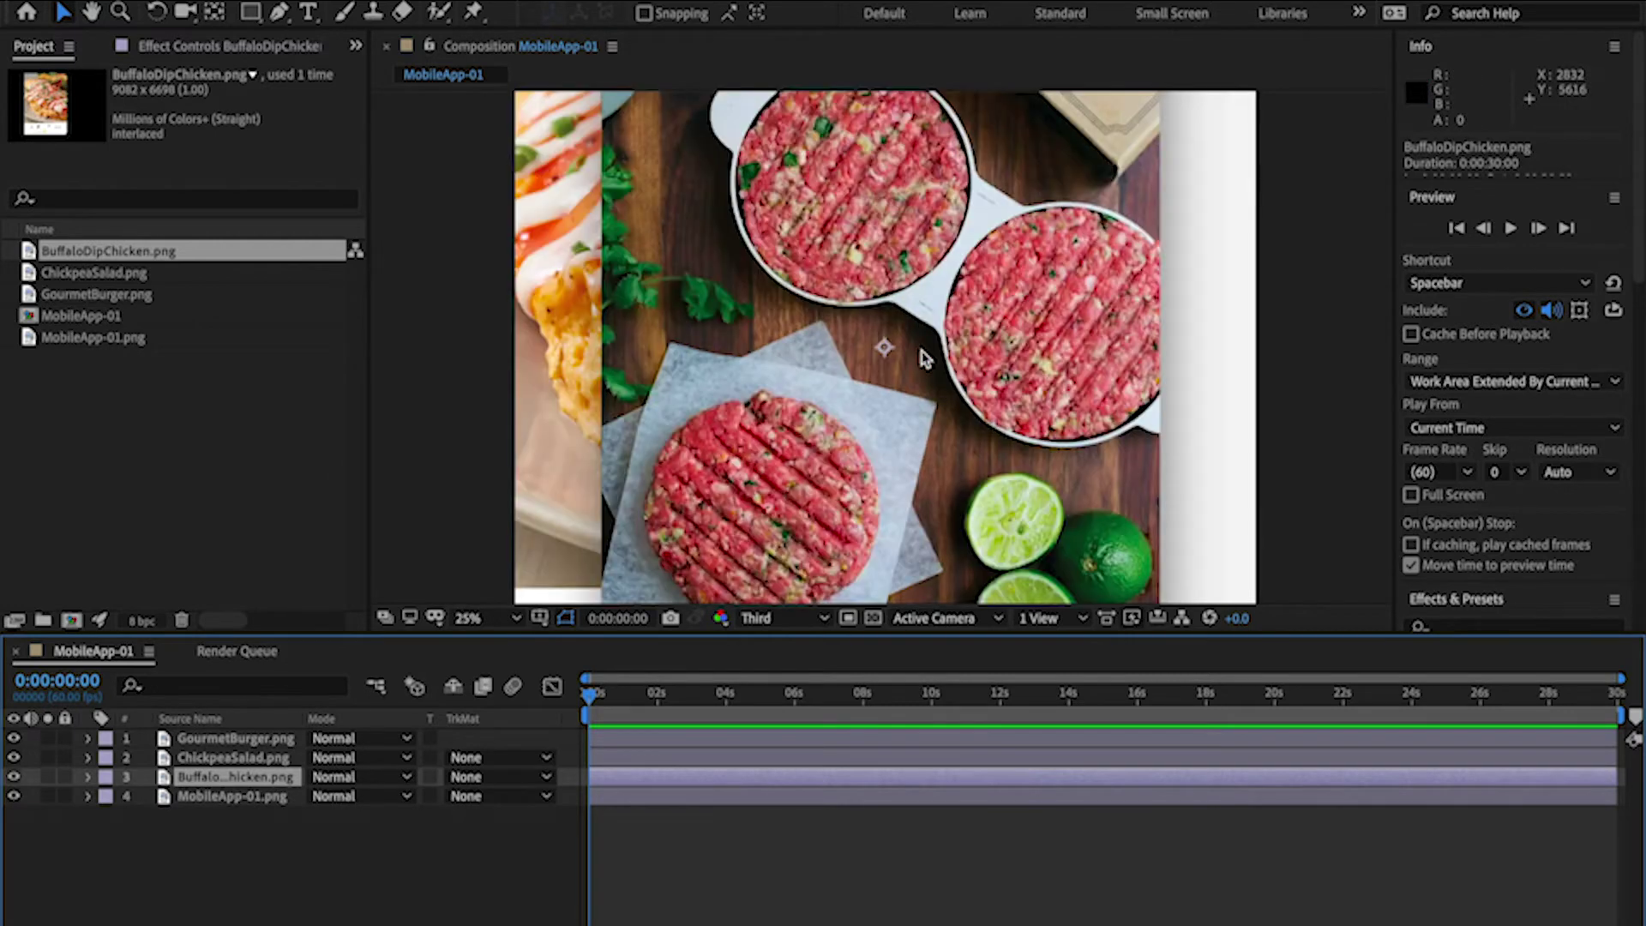
pyautogui.press(',')
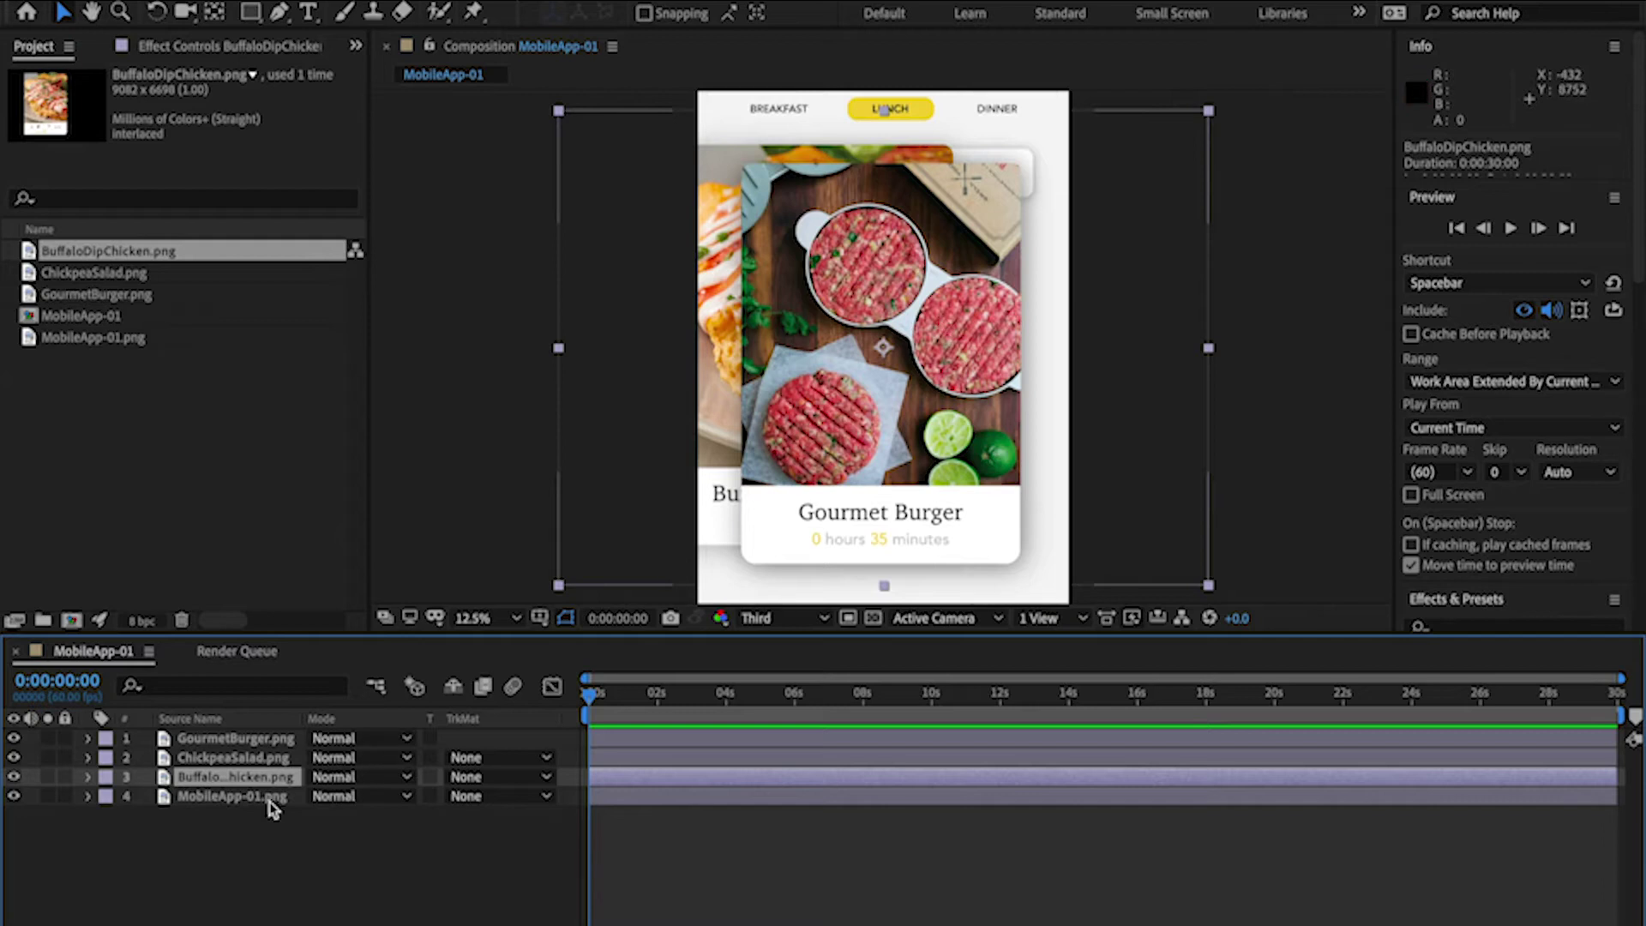
pyautogui.click(218, 798)
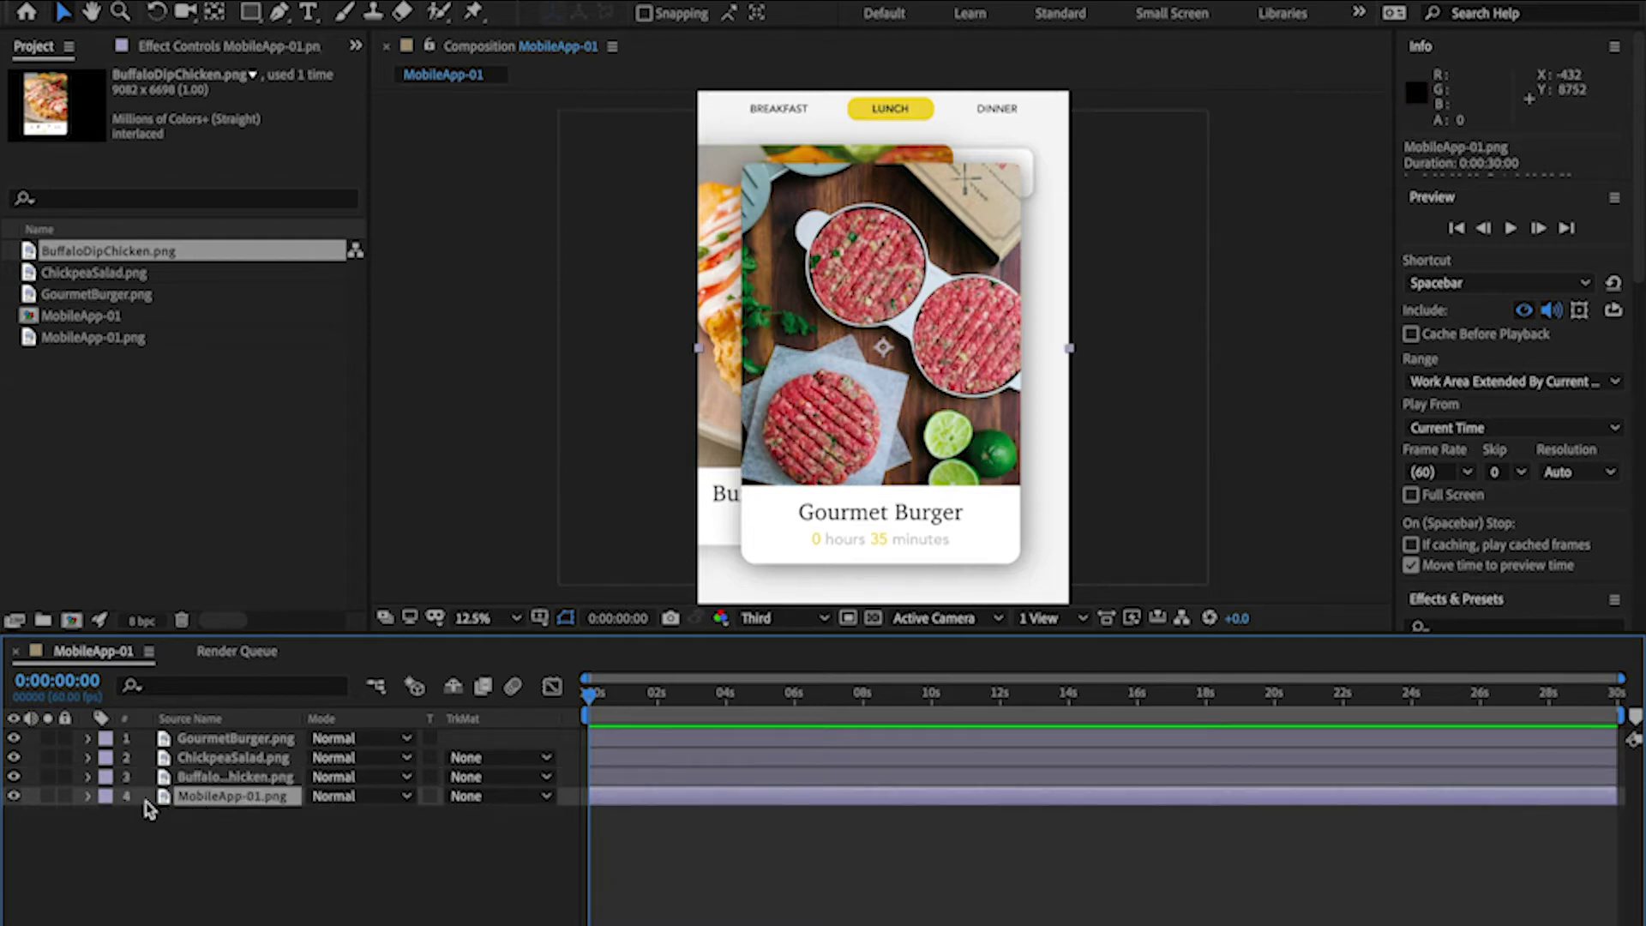
# Lock the mockup and drag the three food cards into a horizontal row.
pyautogui.click(64, 797)
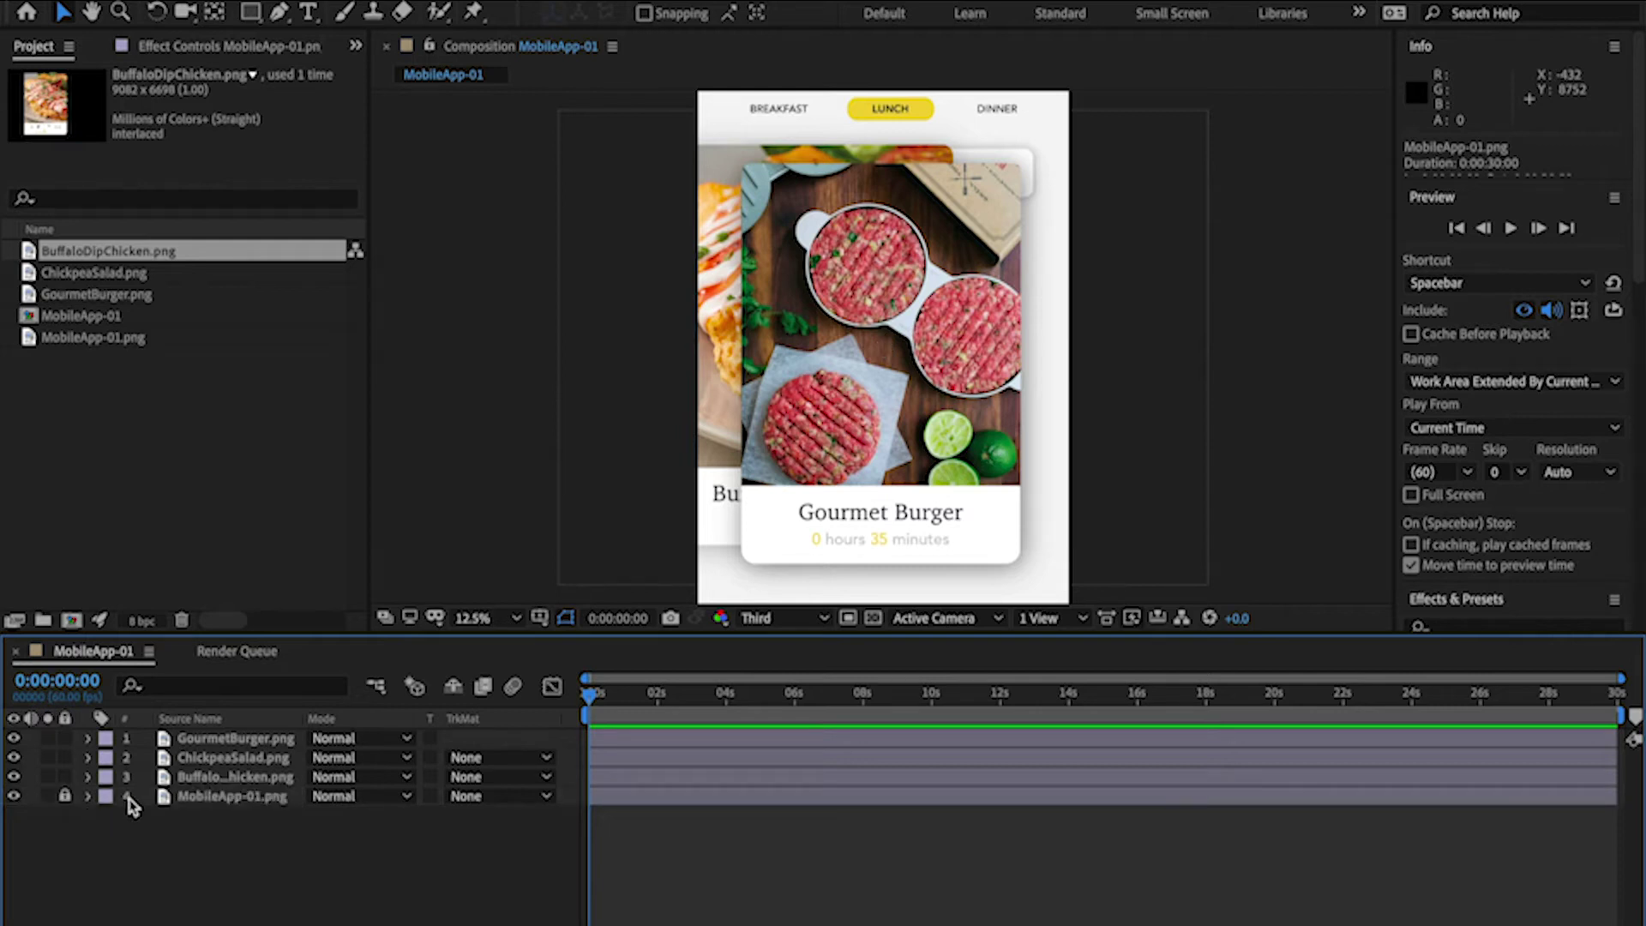
pyautogui.click(912, 300)
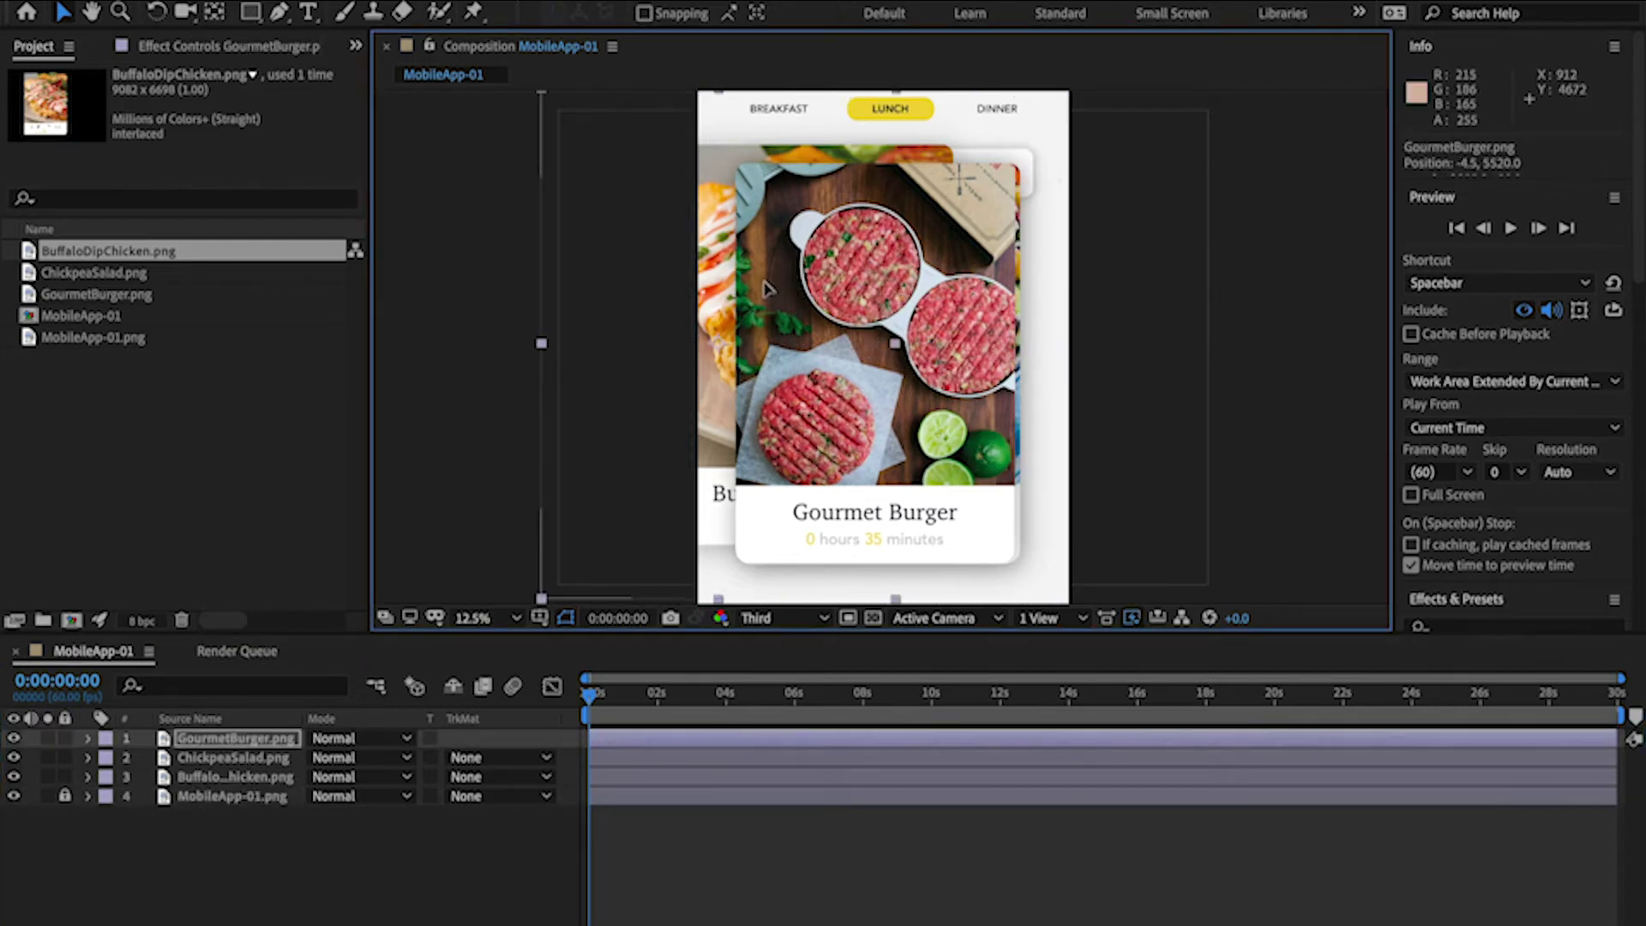
pyautogui.moveTo(617, 334)
pyautogui.mouseDown()
pyautogui.moveTo(1081, 303)
pyautogui.moveTo(1144, 323)
pyautogui.mouseUp()
pyautogui.click(901, 387)
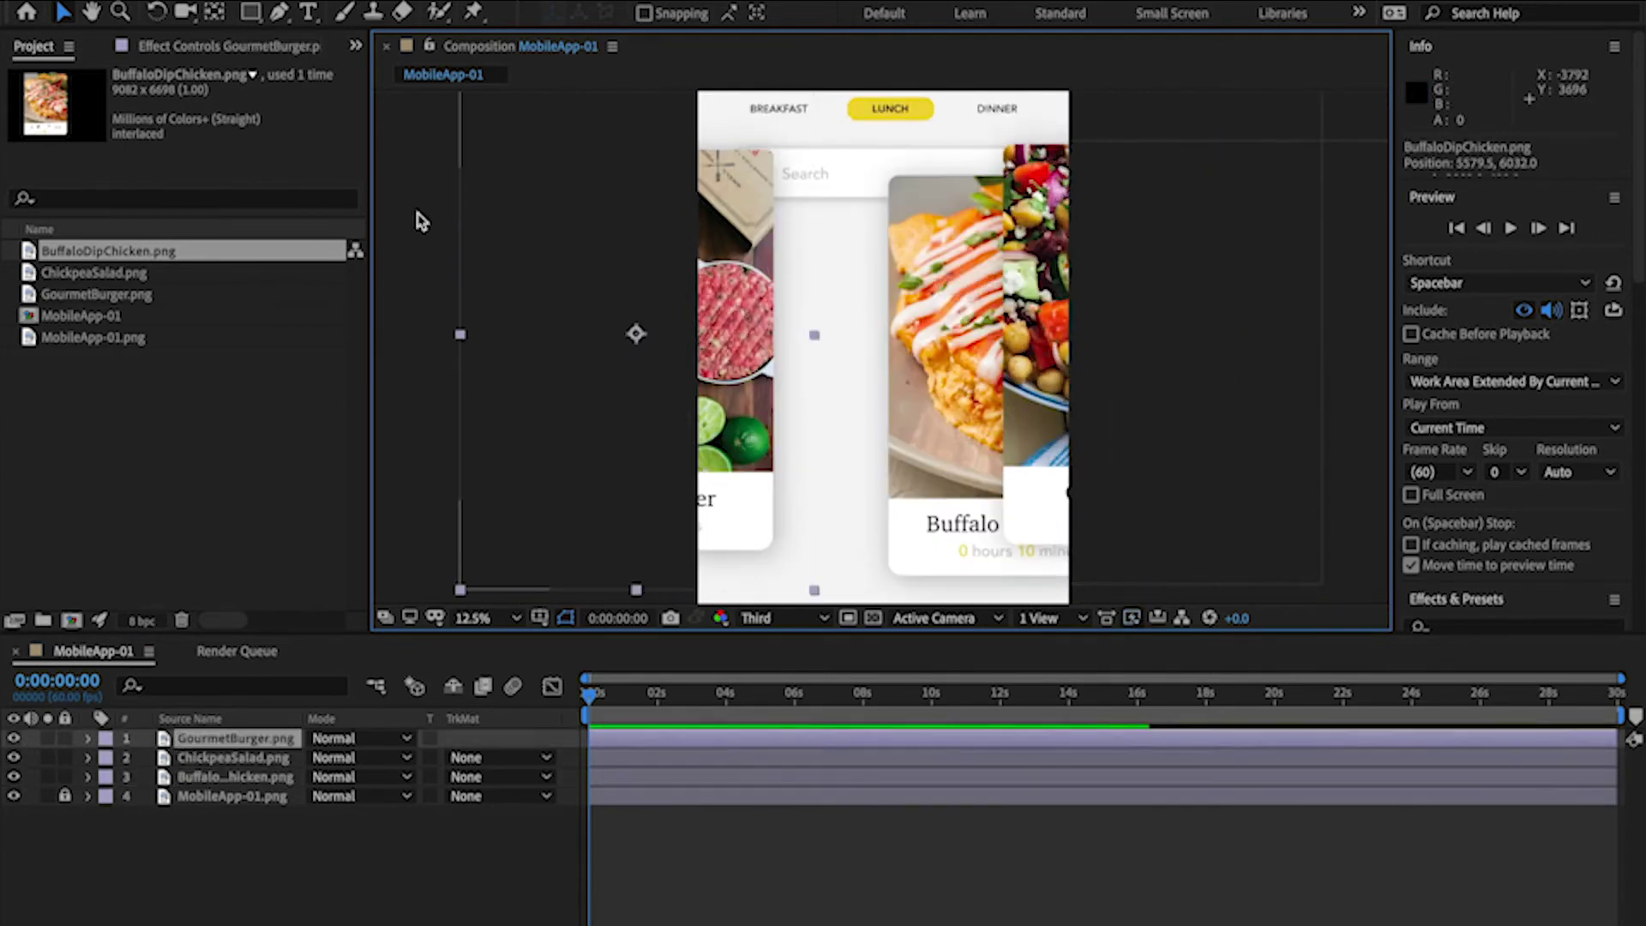
pyautogui.press(',')
pyautogui.moveTo(818, 338); pyautogui.dragTo(695, 373)
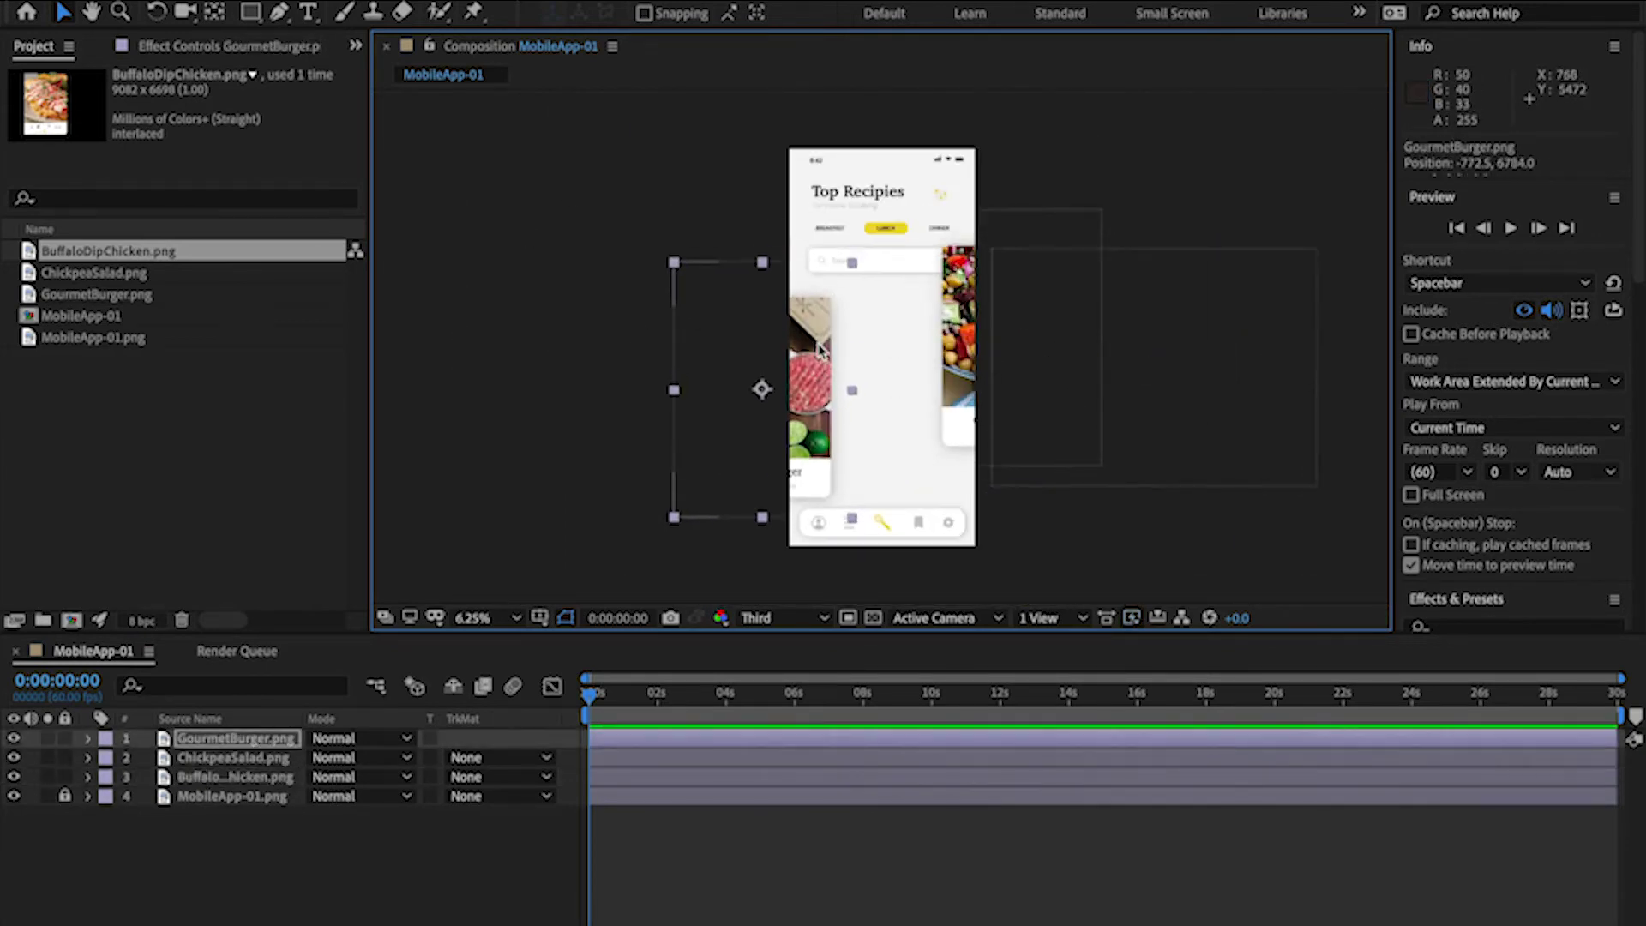
pyautogui.moveTo(1016, 350); pyautogui.dragTo(920, 389)
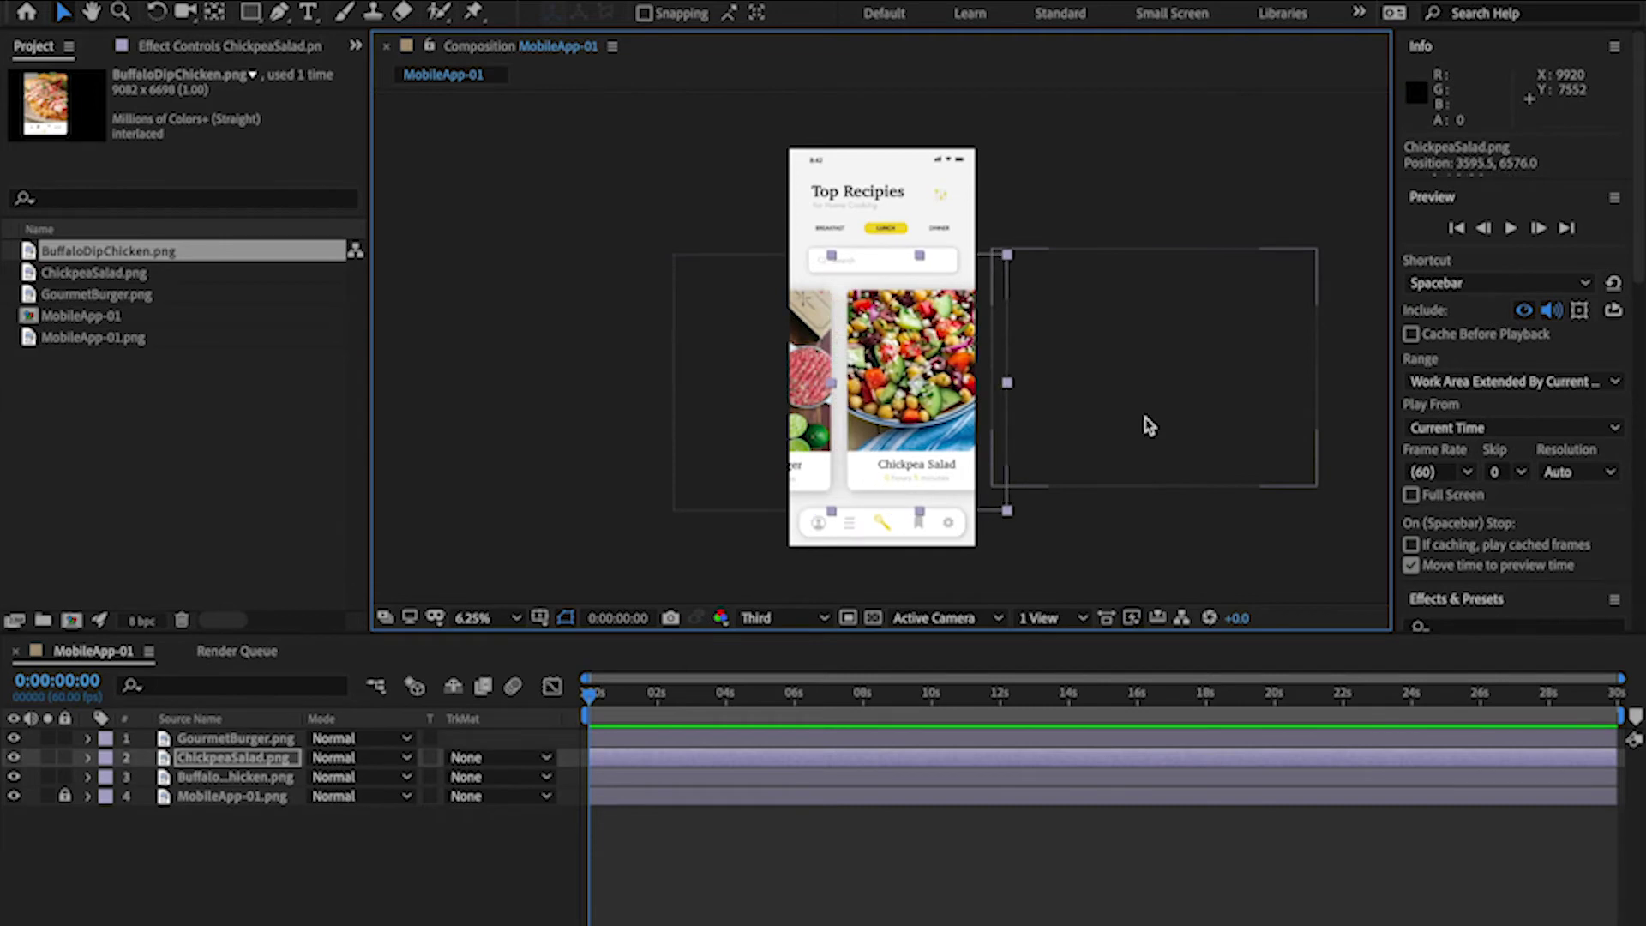
pyautogui.click(760, 380)
pyautogui.moveTo(762, 382); pyautogui.dragTo(716, 378)
pyautogui.moveTo(1003, 369)
pyautogui.mouseDown()
pyautogui.moveTo(973, 382)
pyautogui.moveTo(1009, 386)
pyautogui.mouseUp()
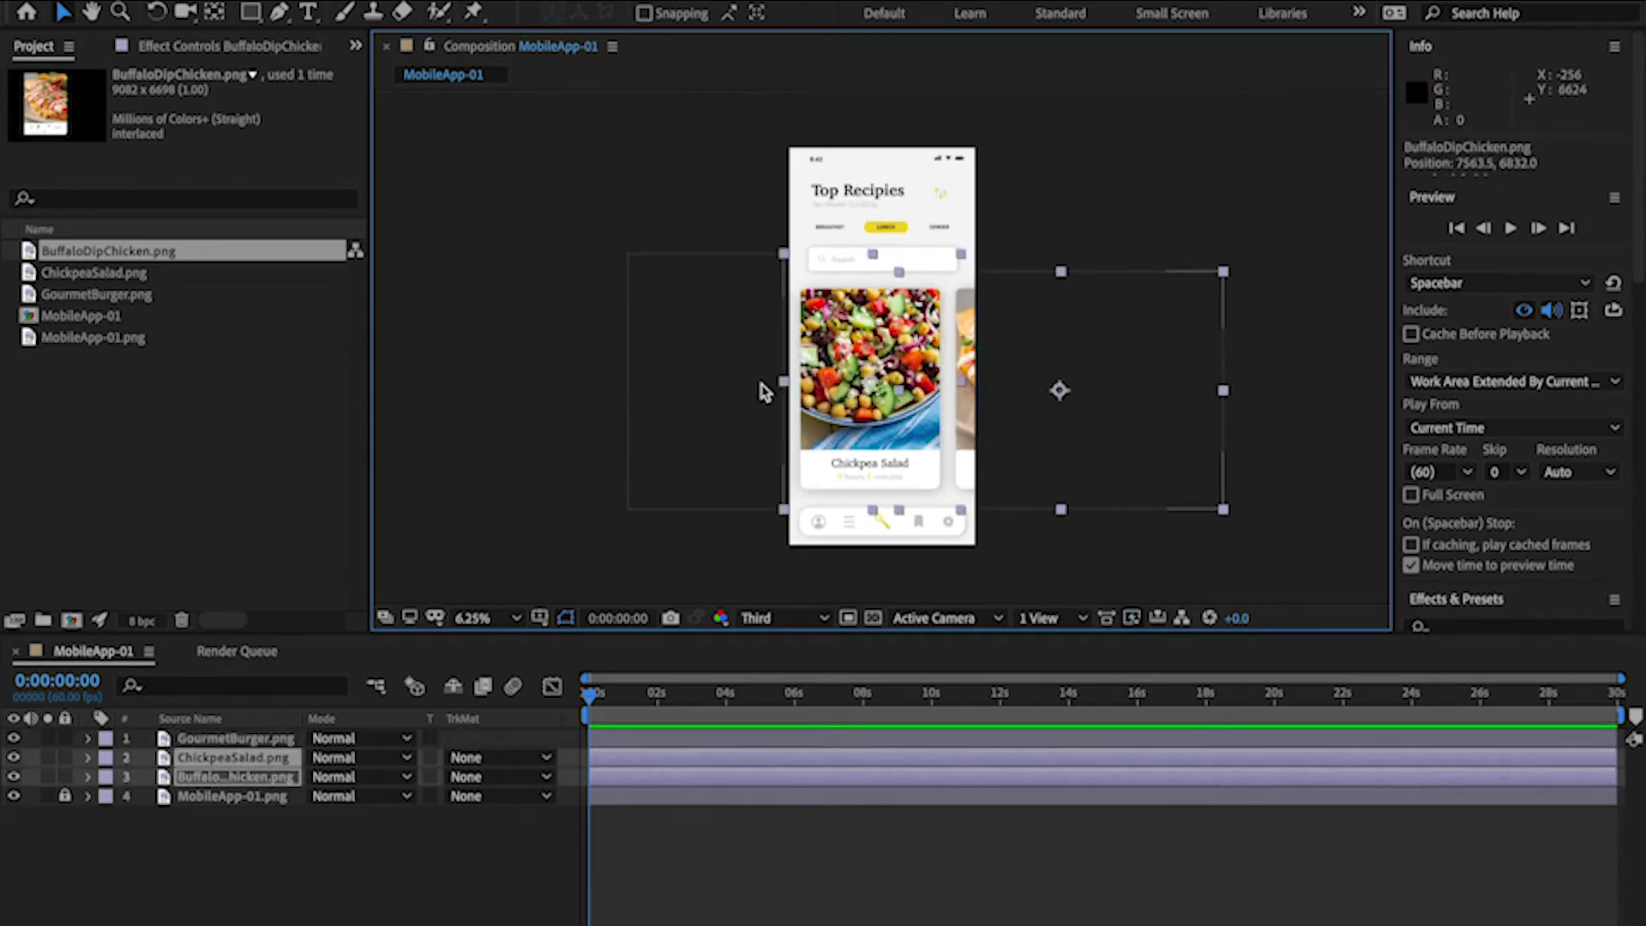
pyautogui.moveTo(867, 380); pyautogui.dragTo(878, 380)
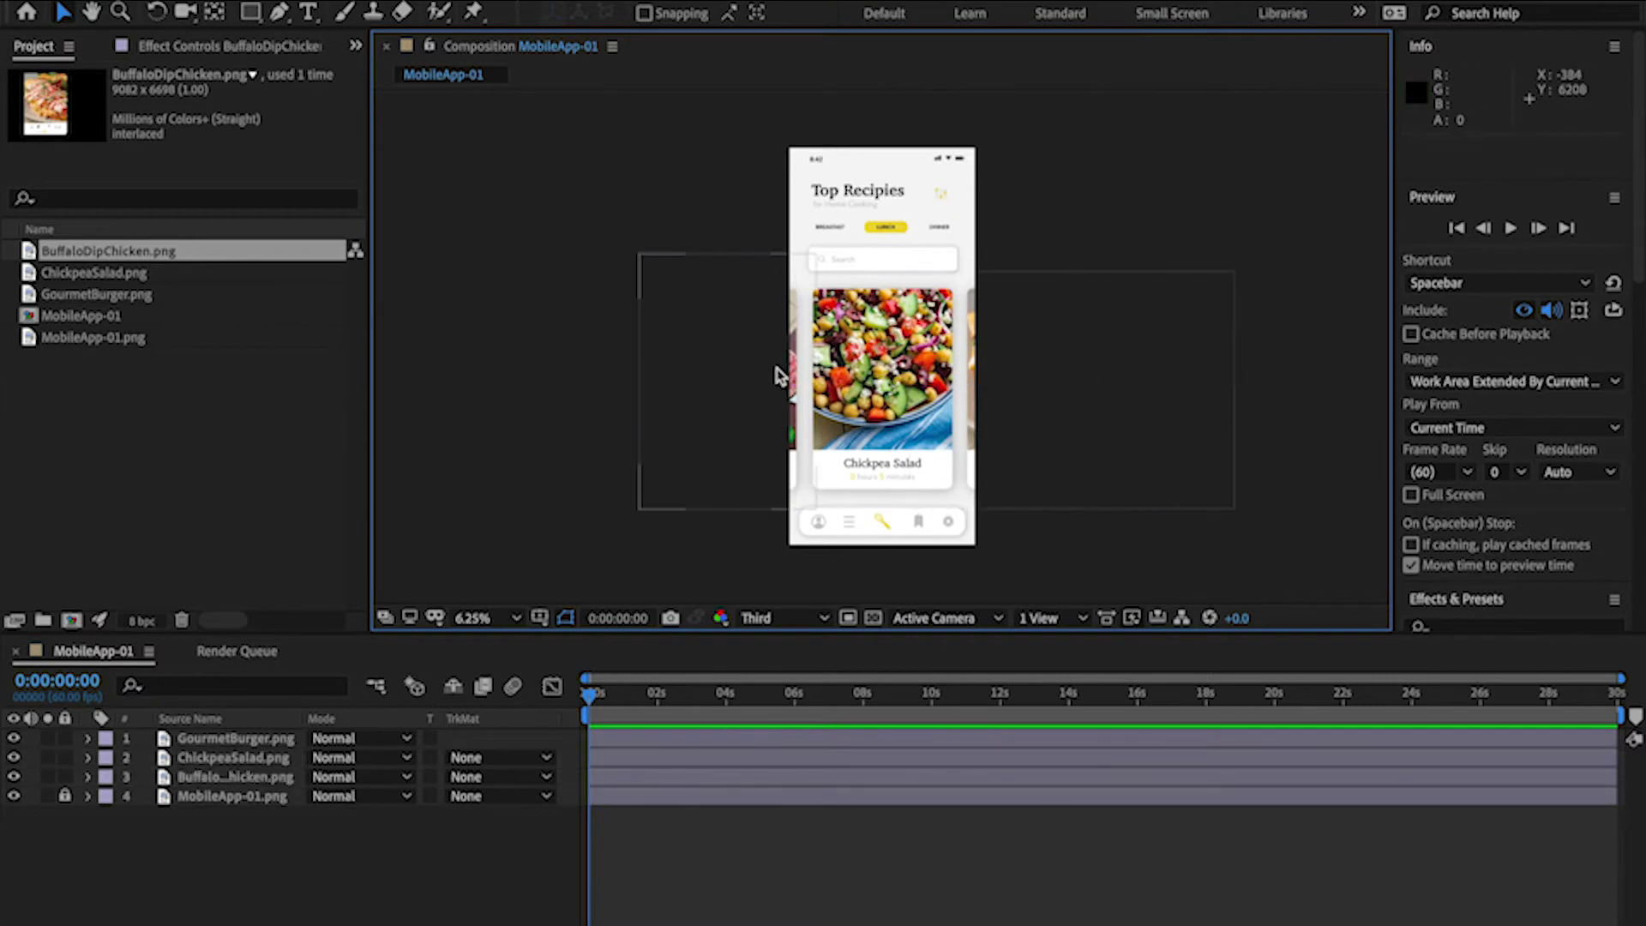
# Nudge all three cards right until Gourmet Burger is centred, then deselect.
pyautogui.moveTo(578, 228); pyautogui.dragTo(1019, 344)
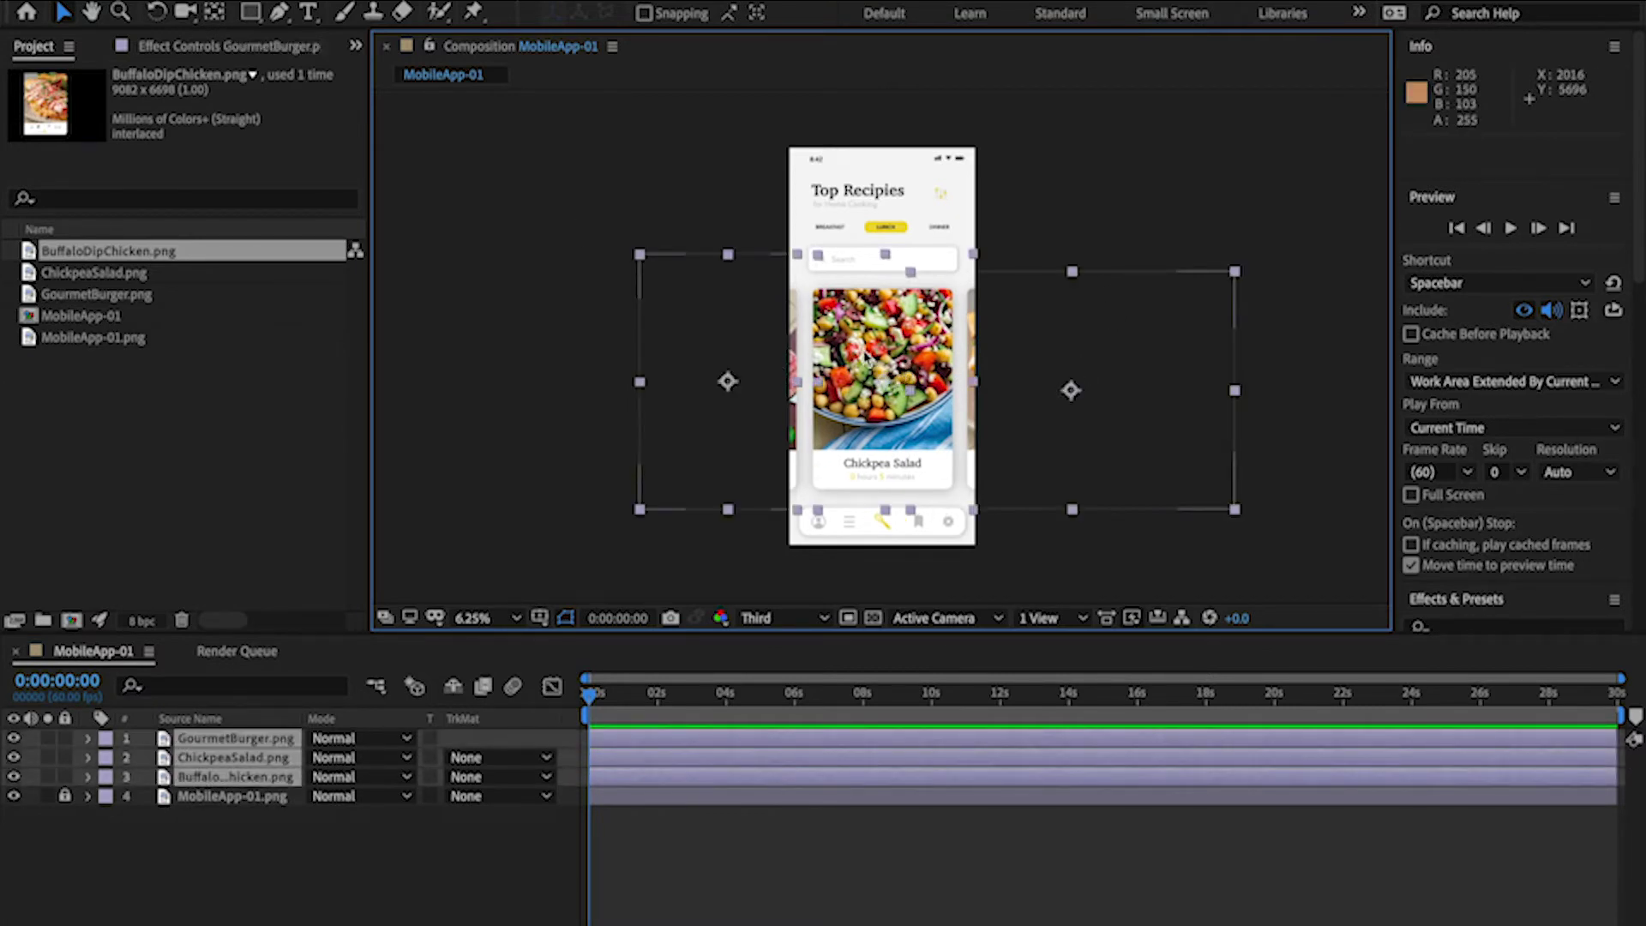
pyautogui.hotkey('shift', 'Right')
pyautogui.hotkey('shift', 'Right')
pyautogui.hotkey('shift', 'Right')
pyautogui.hotkey('shift', 'Right')
pyautogui.hotkey('shift', 'Right')
pyautogui.hotkey('shift', 'Right')
pyautogui.hotkey('shift', 'Right')
pyautogui.hotkey('shift', 'Right')
pyautogui.hotkey('shift', 'Right')
pyautogui.hotkey('shift', 'Right')
pyautogui.hotkey('shift', 'Right')
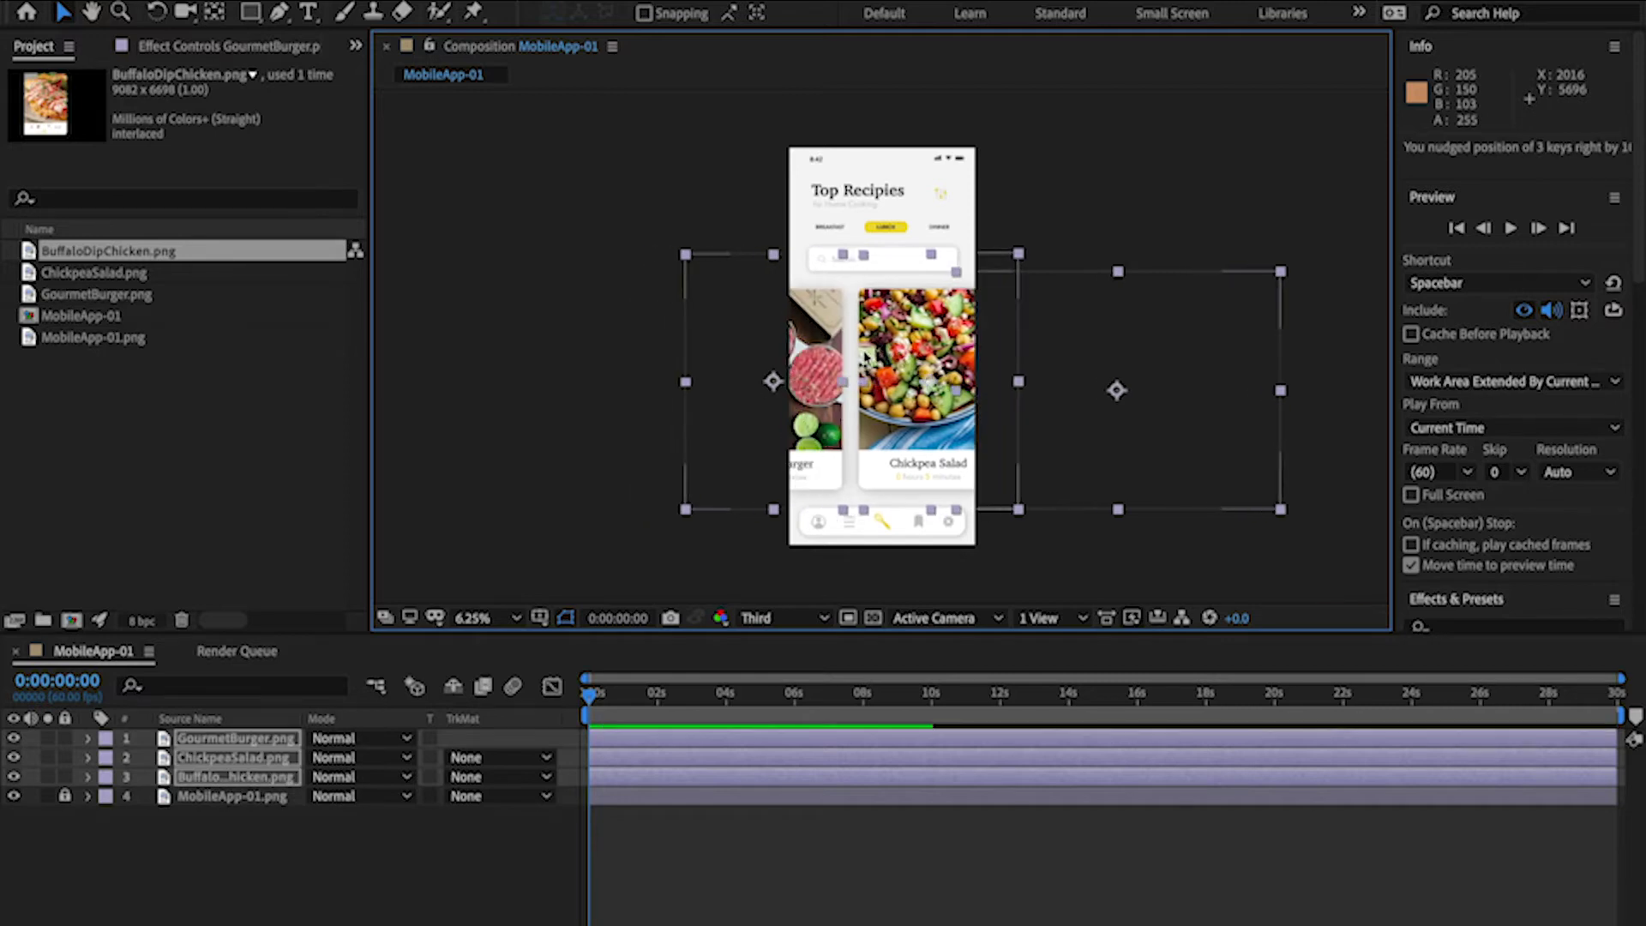
pyautogui.hotkey('shift', 'Right')
pyautogui.hotkey('shift', 'Right')
pyautogui.hotkey('shift', 'Right')
pyautogui.hotkey('shift', 'Right')
pyautogui.hotkey('shift', 'Right')
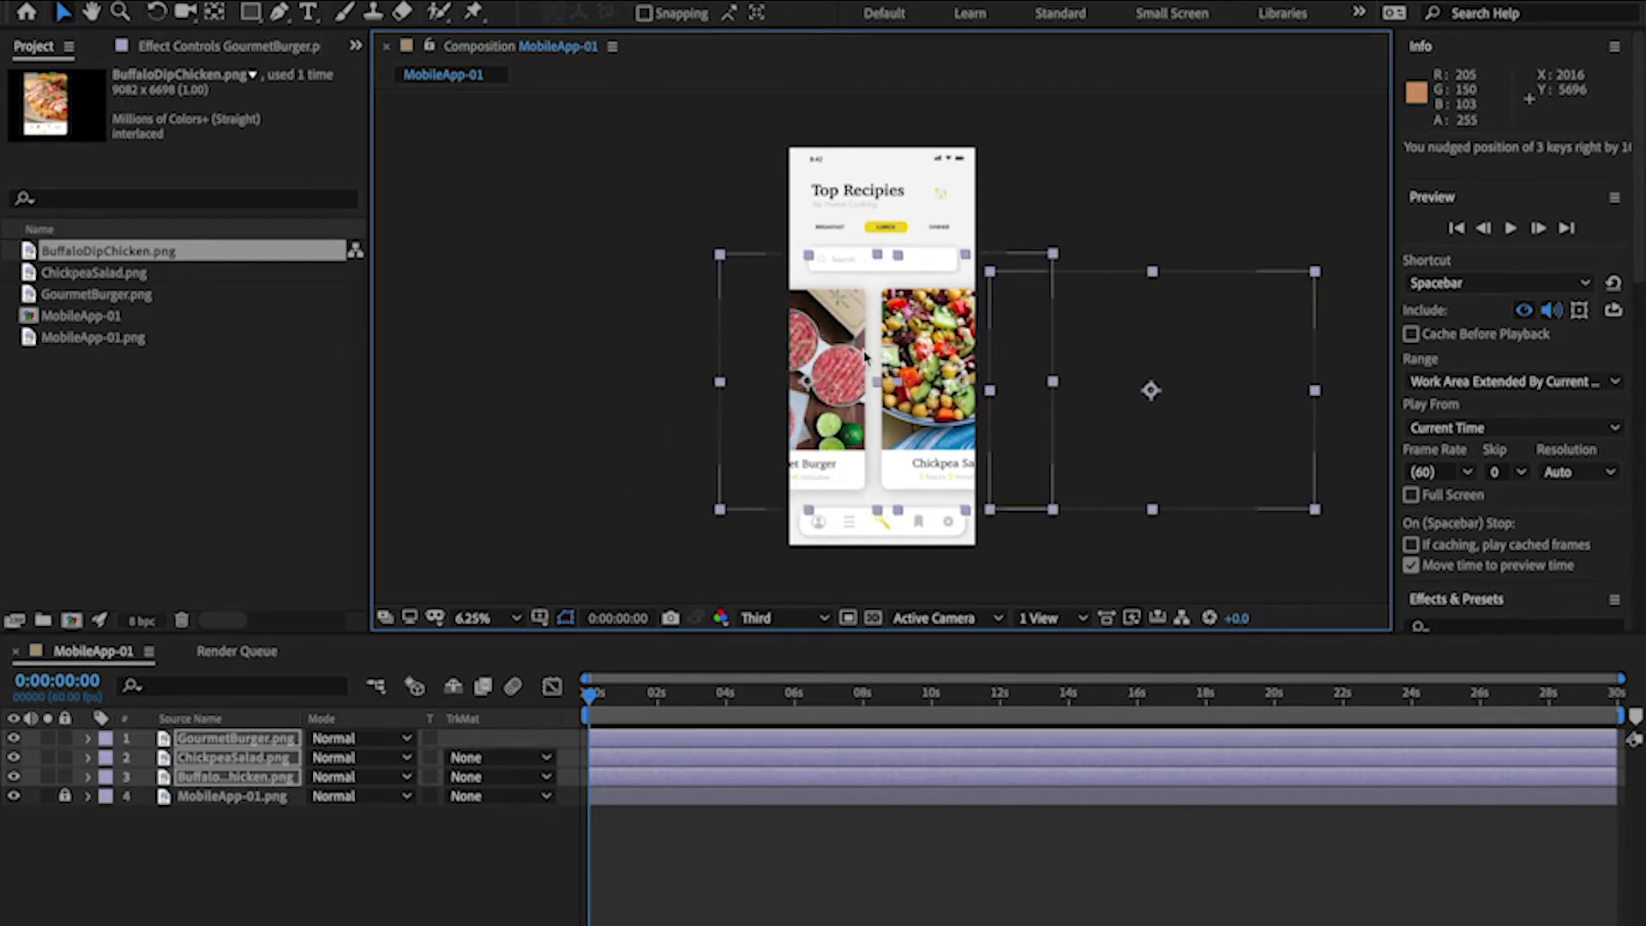
pyautogui.hotkey('shift', 'Right')
pyautogui.hotkey('shift', 'Right')
pyautogui.hotkey('shift', 'Right')
pyautogui.hotkey('shift', 'Right')
pyautogui.hotkey('shift', 'Right')
pyautogui.hotkey('shift', 'Right')
pyautogui.hotkey('shift', 'Right')
pyautogui.hotkey('shift', 'Right')
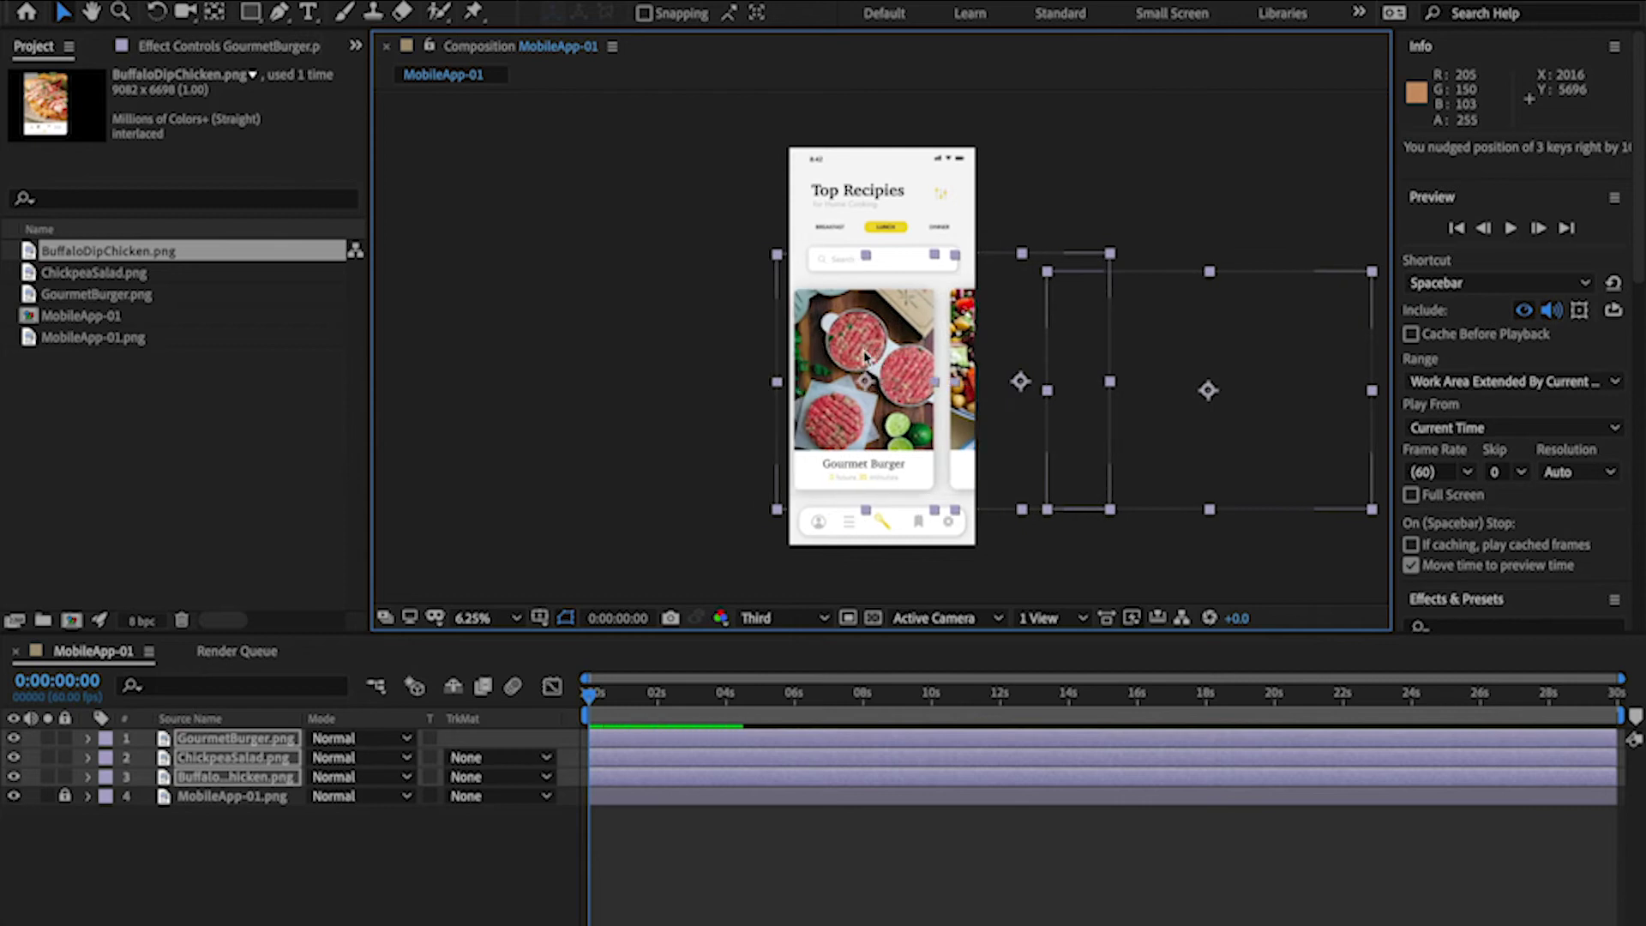
pyautogui.hotkey('ctrl', 'shift', 'a')
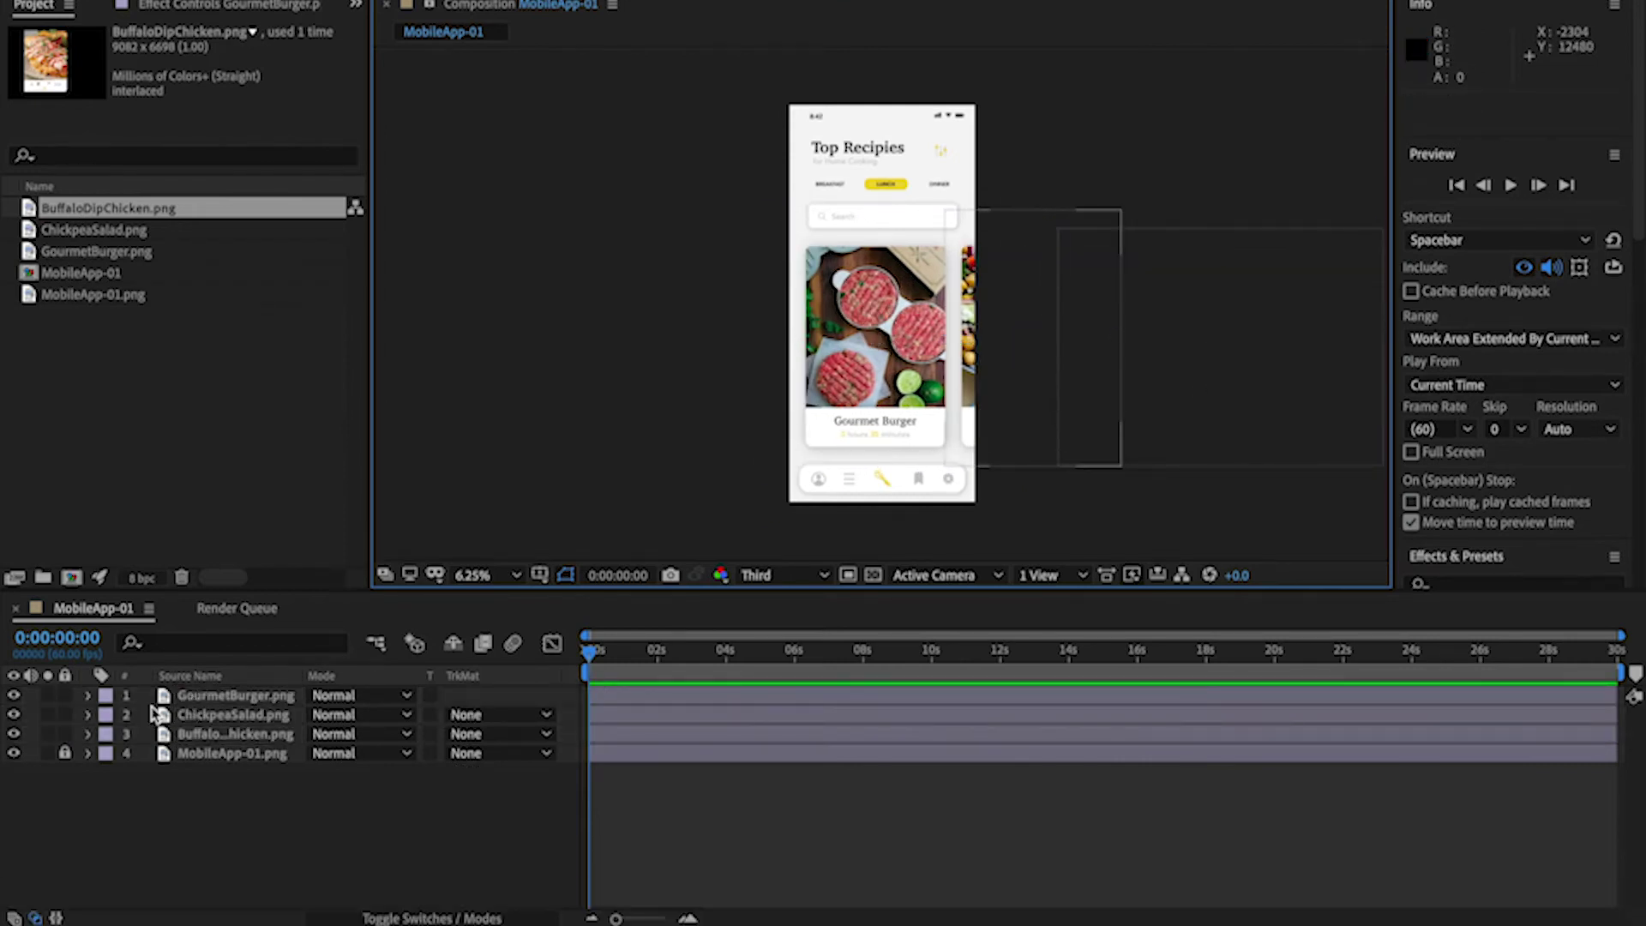
# Expand the Transform properties of the GourmetBurger, ChickpeaSalad and Buffalo chicken layers.
pyautogui.click(187, 695)
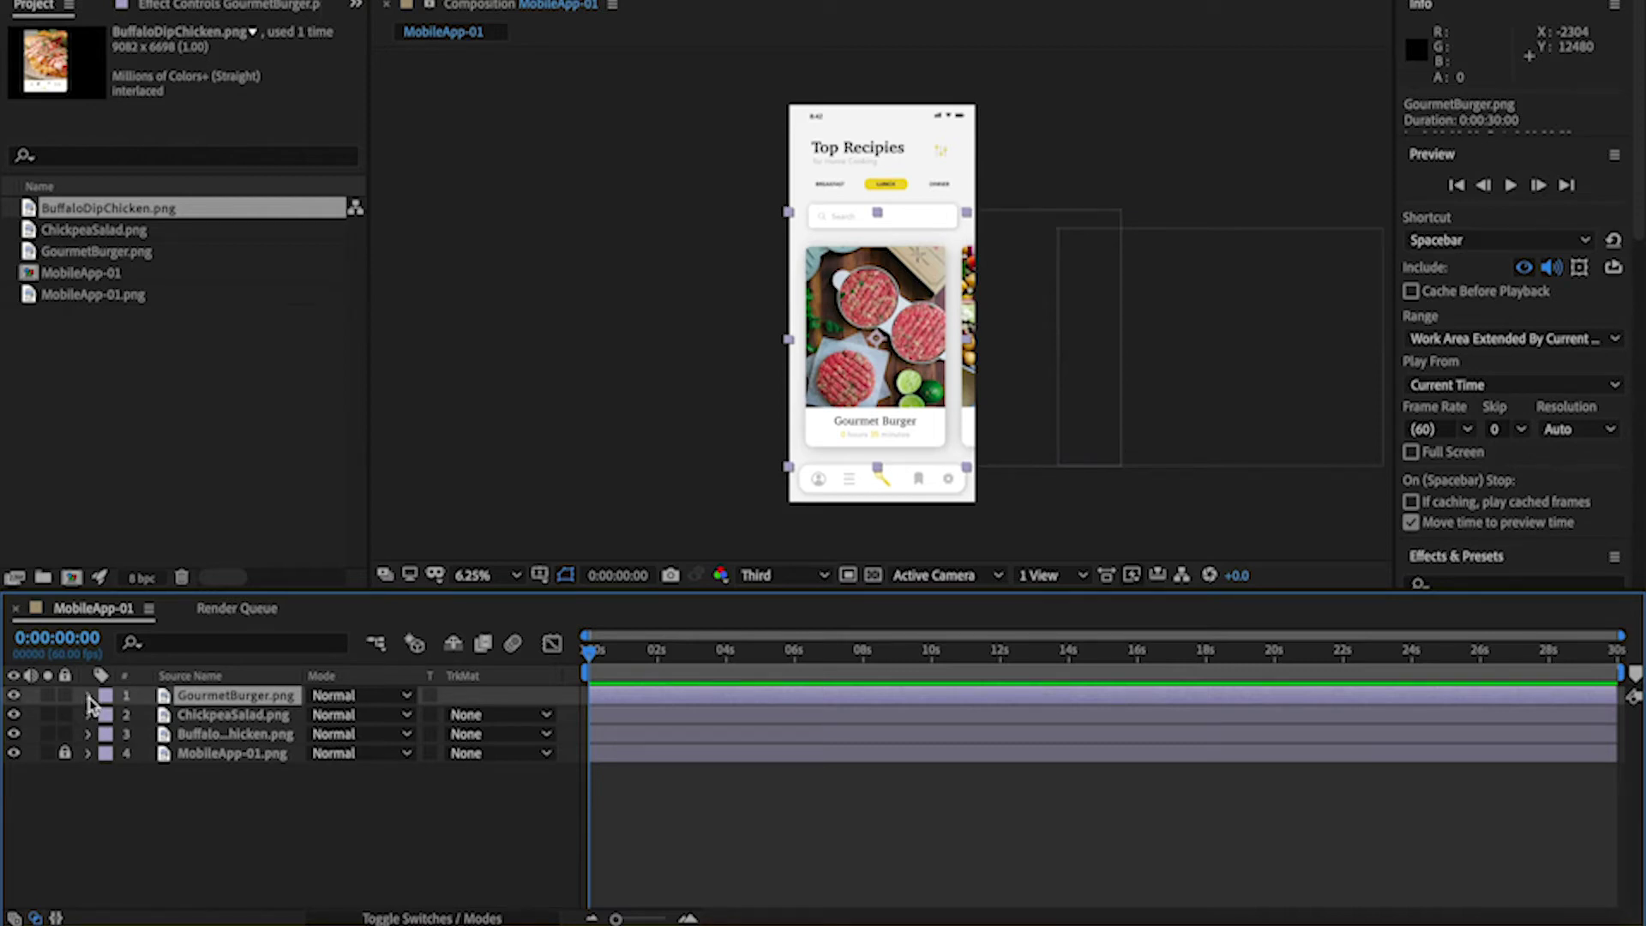
pyautogui.click(89, 697)
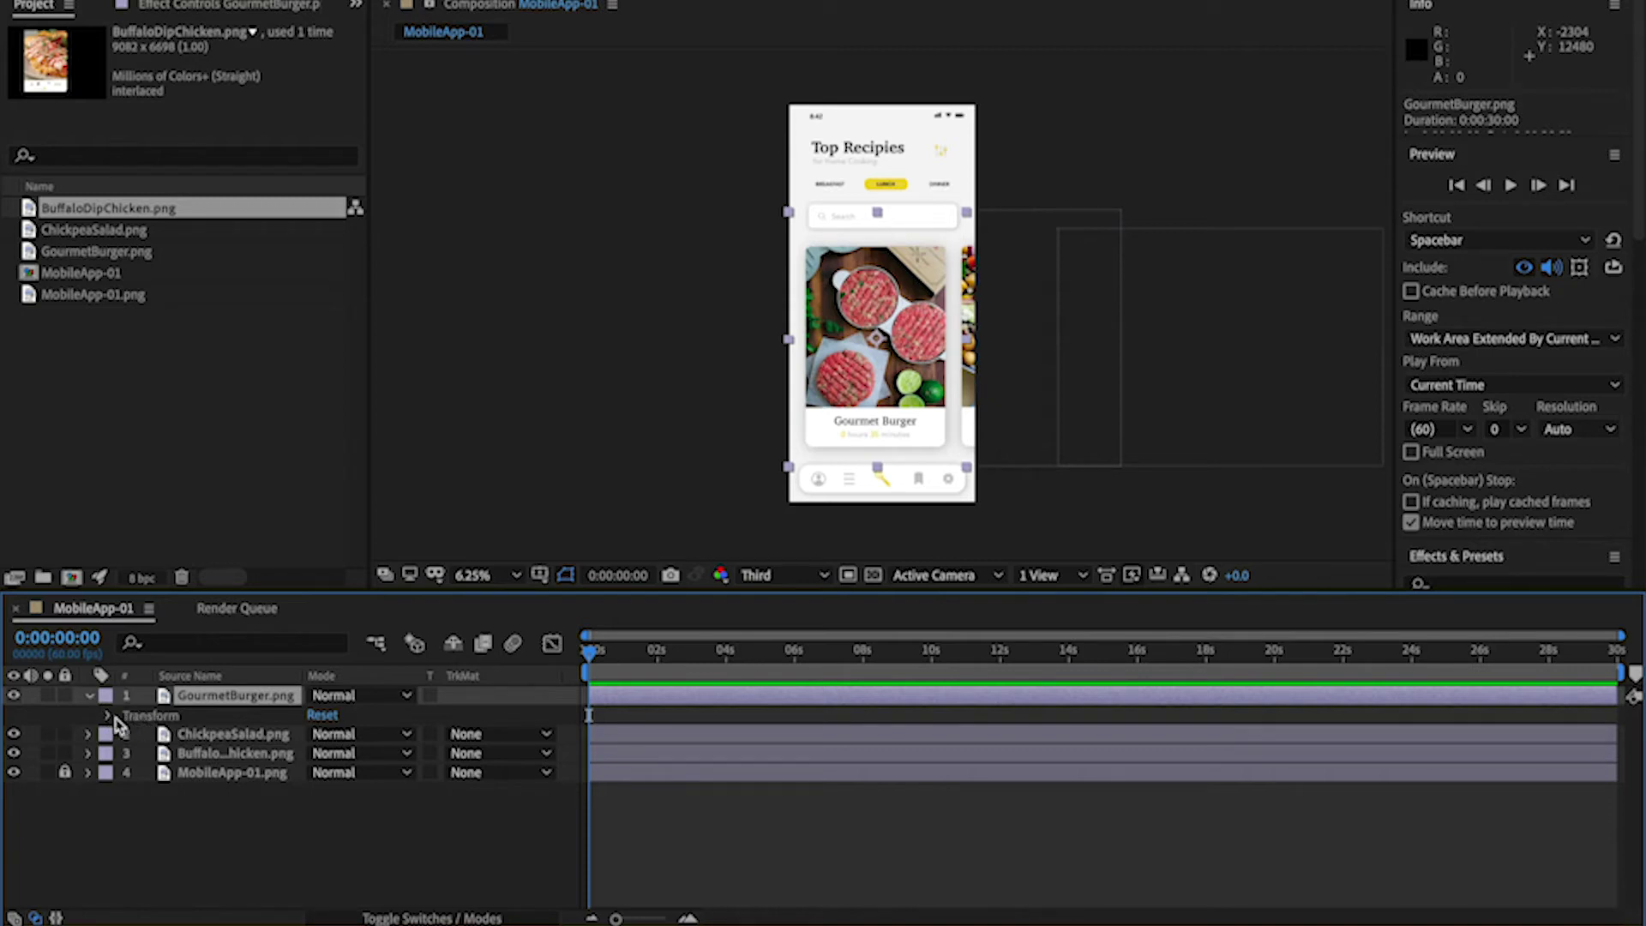
pyautogui.click(110, 717)
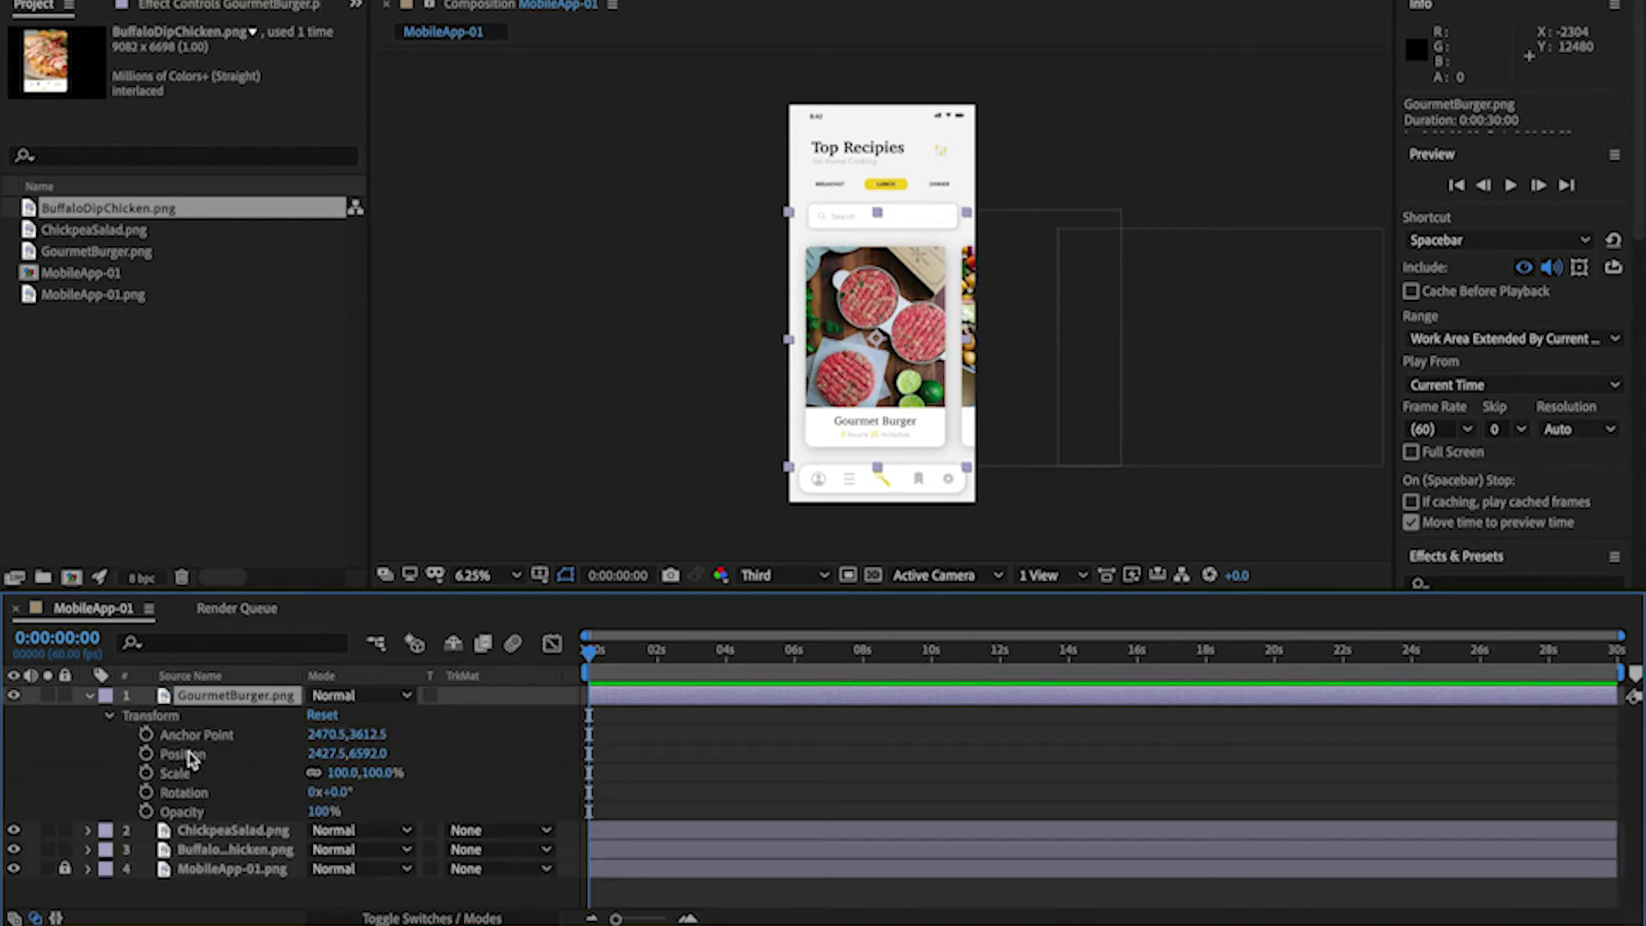
pyautogui.click(90, 832)
pyautogui.click(110, 850)
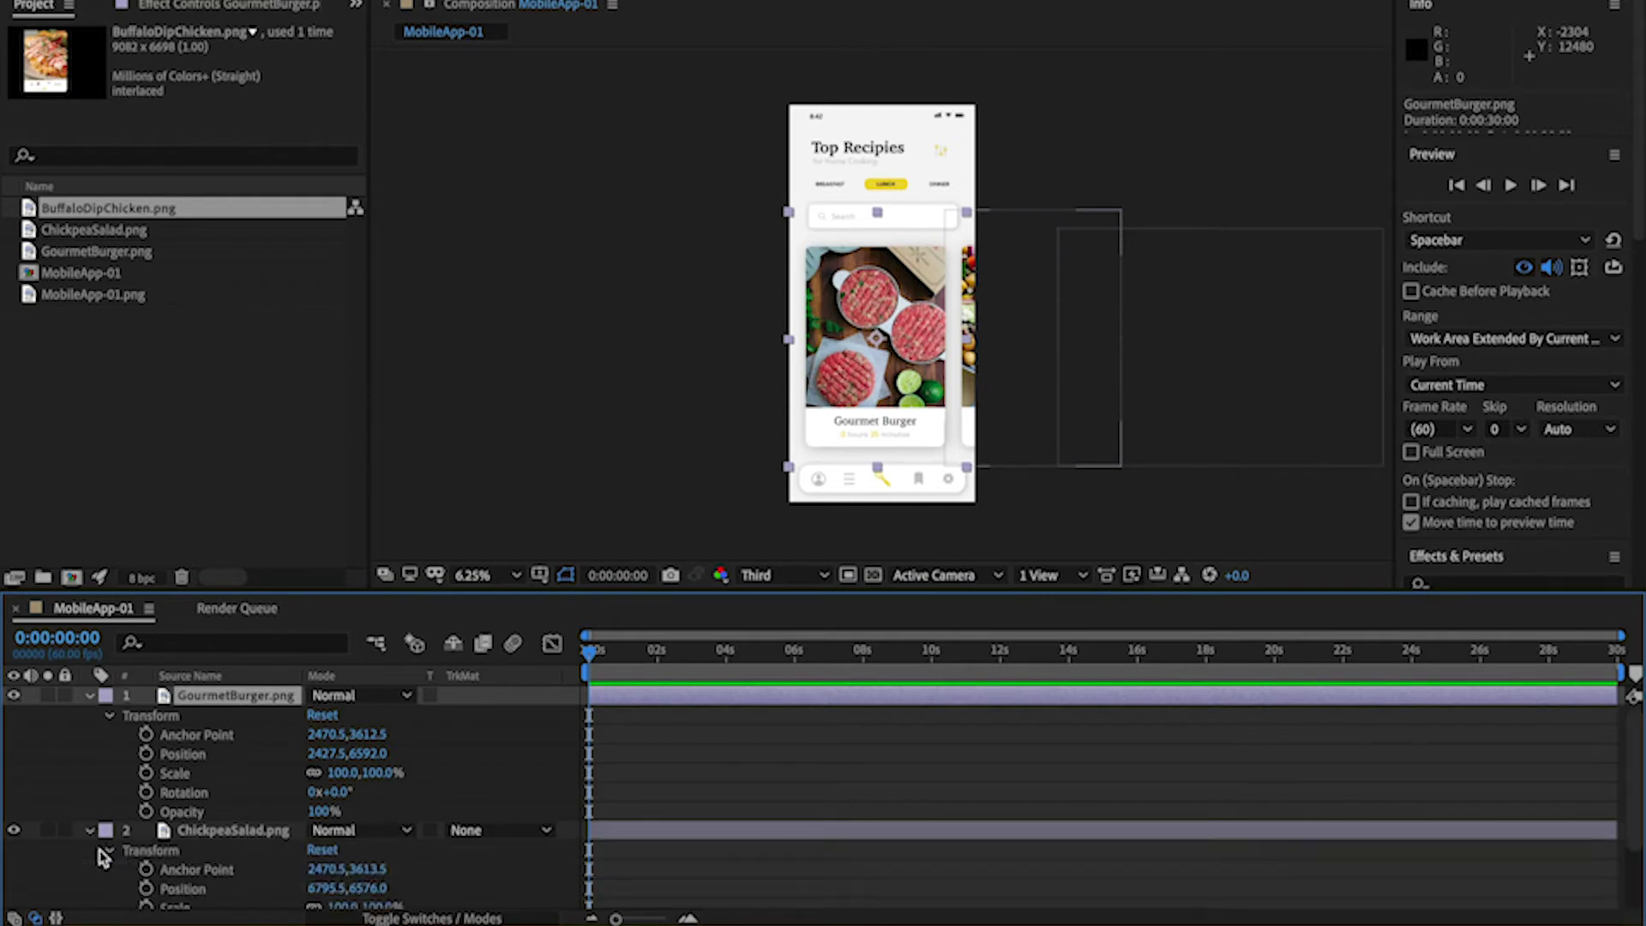
pyautogui.scroll(-2, 121, 853)
pyautogui.scroll(-1, 103, 867)
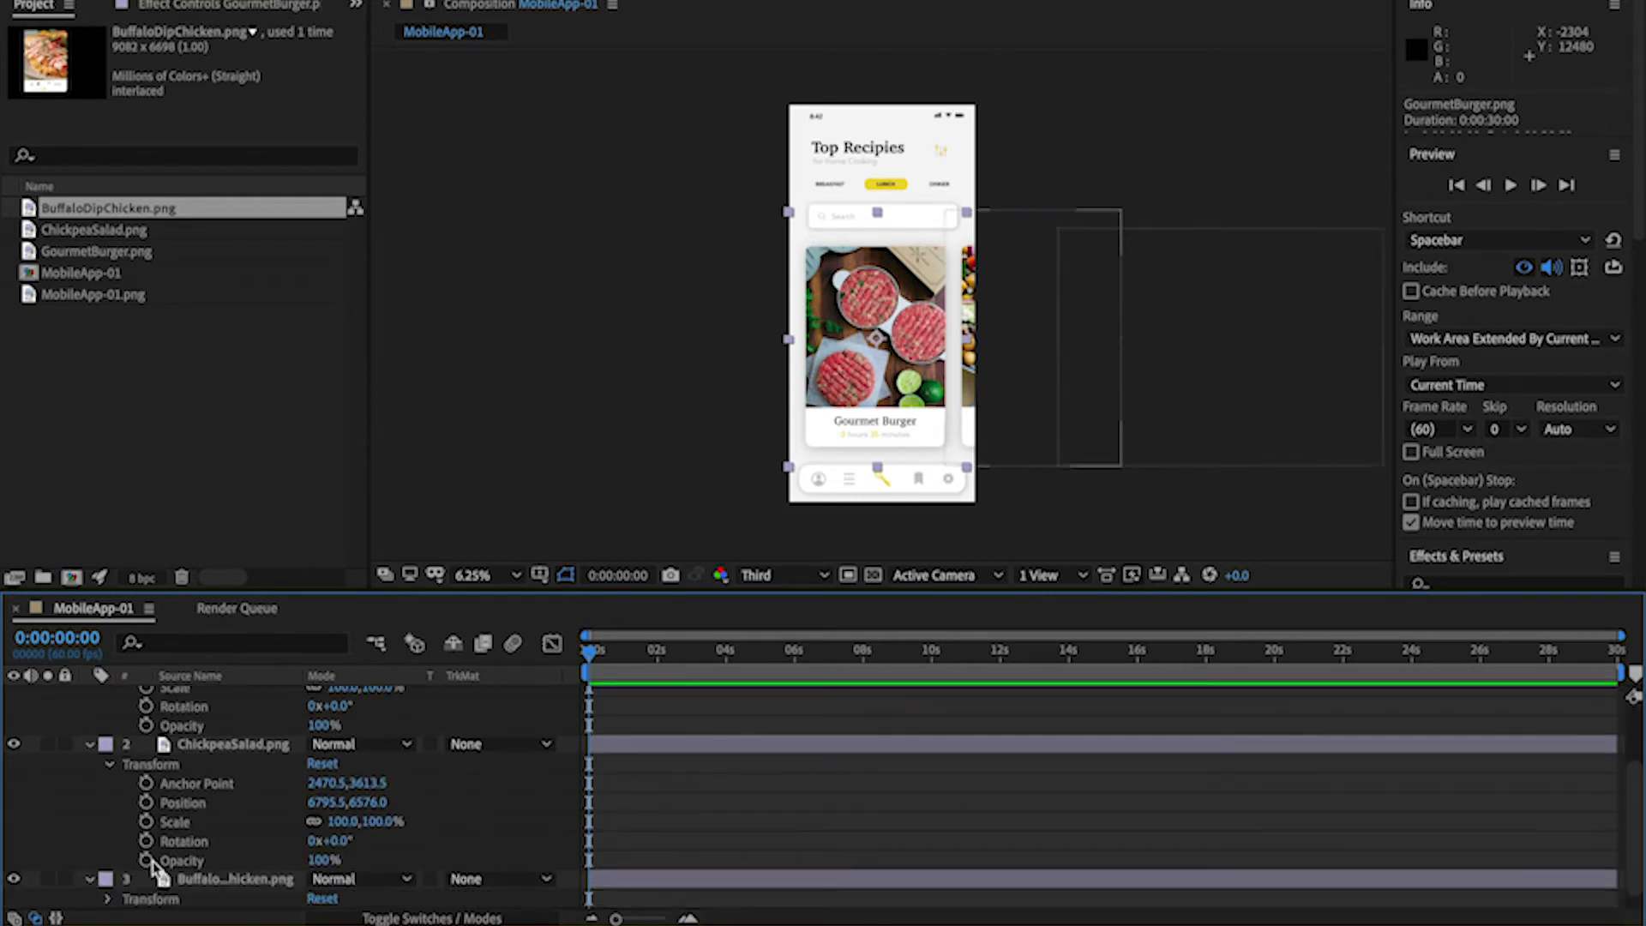
pyautogui.click(88, 879)
pyautogui.click(109, 878)
pyautogui.scroll(3, 165, 801)
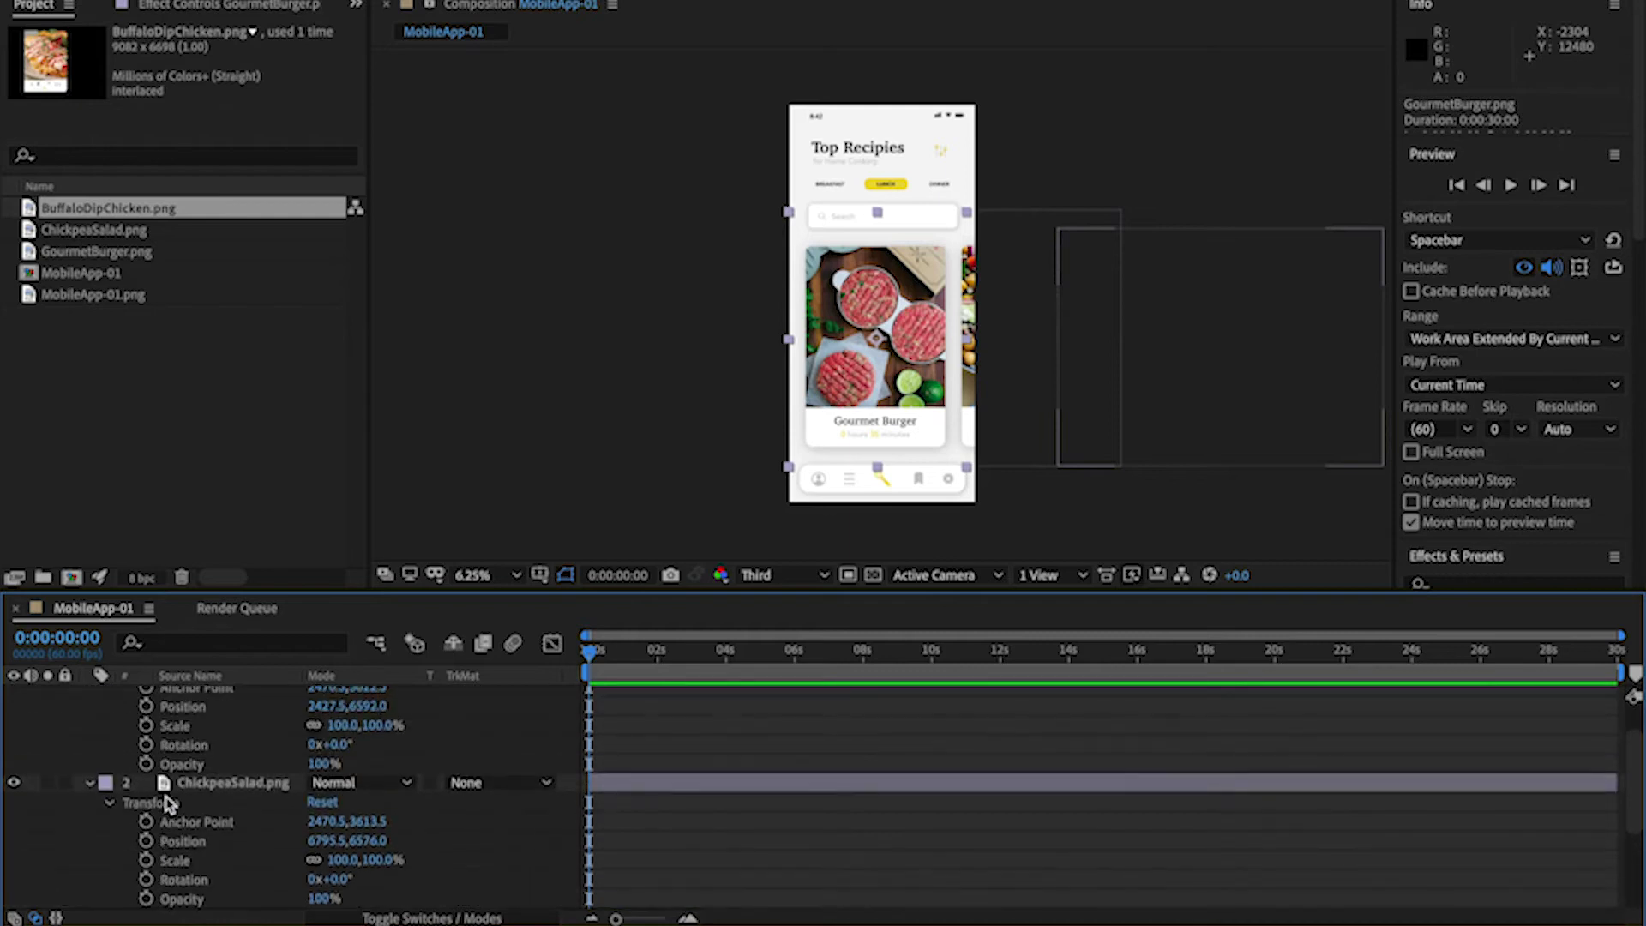
pyautogui.scroll(1, 155, 787)
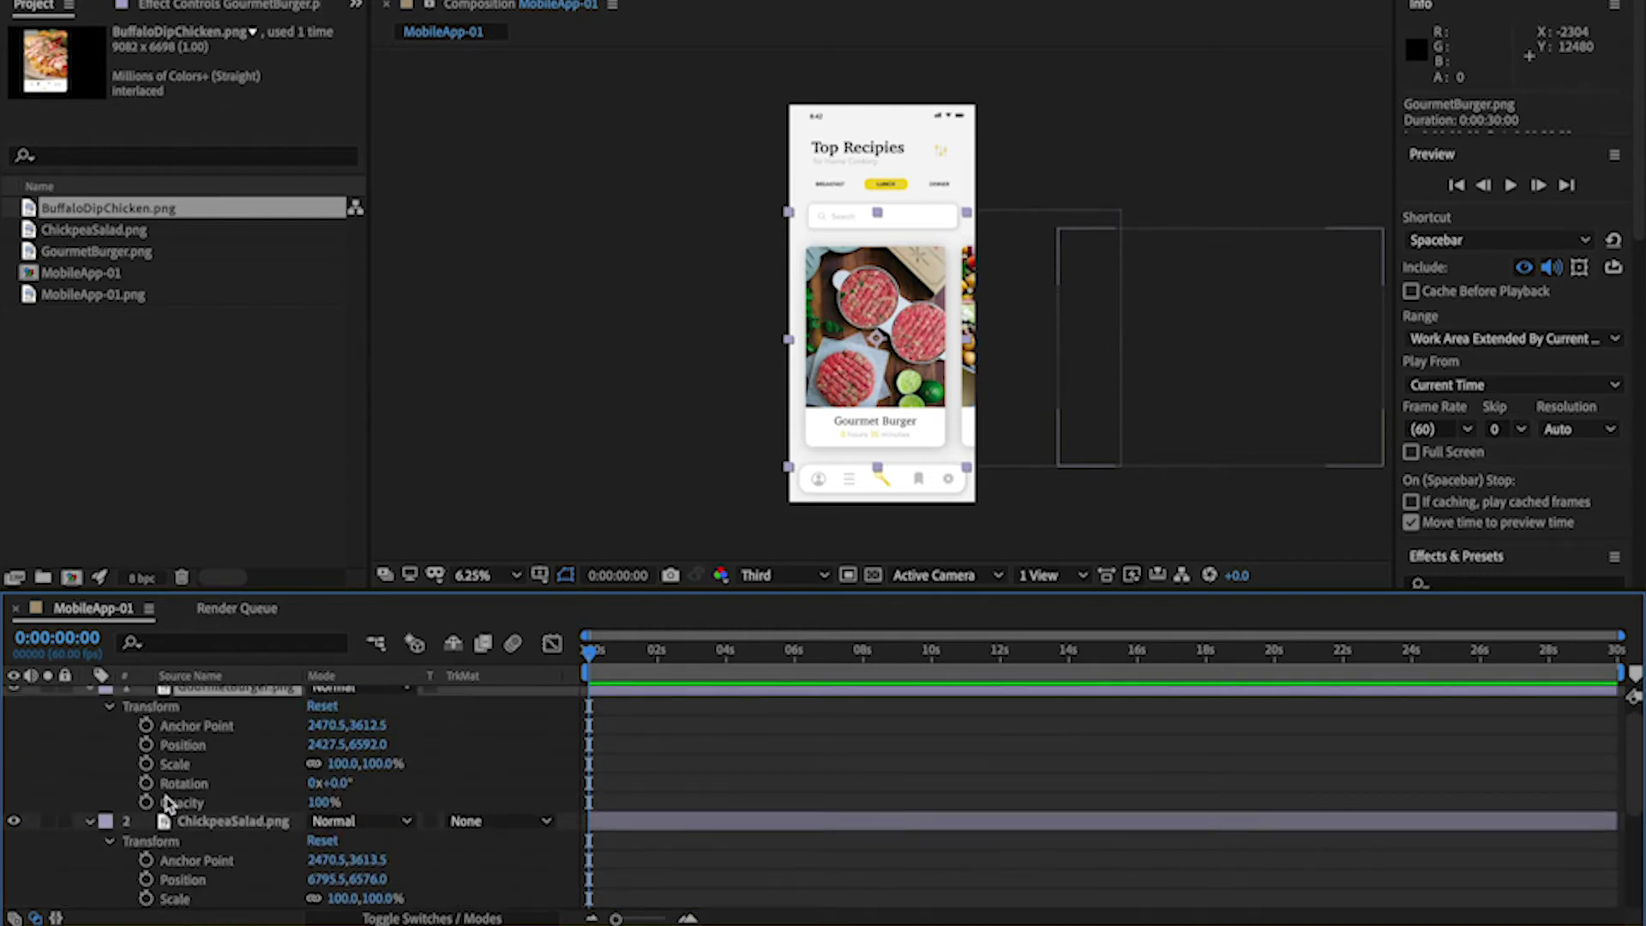
pyautogui.scroll(-1, 152, 760)
pyautogui.scroll(-2, 160, 771)
# Keyframe card positions at 0s, then nudge the cards left at 2s to centre Chickpea Salad.
pyautogui.click(149, 747)
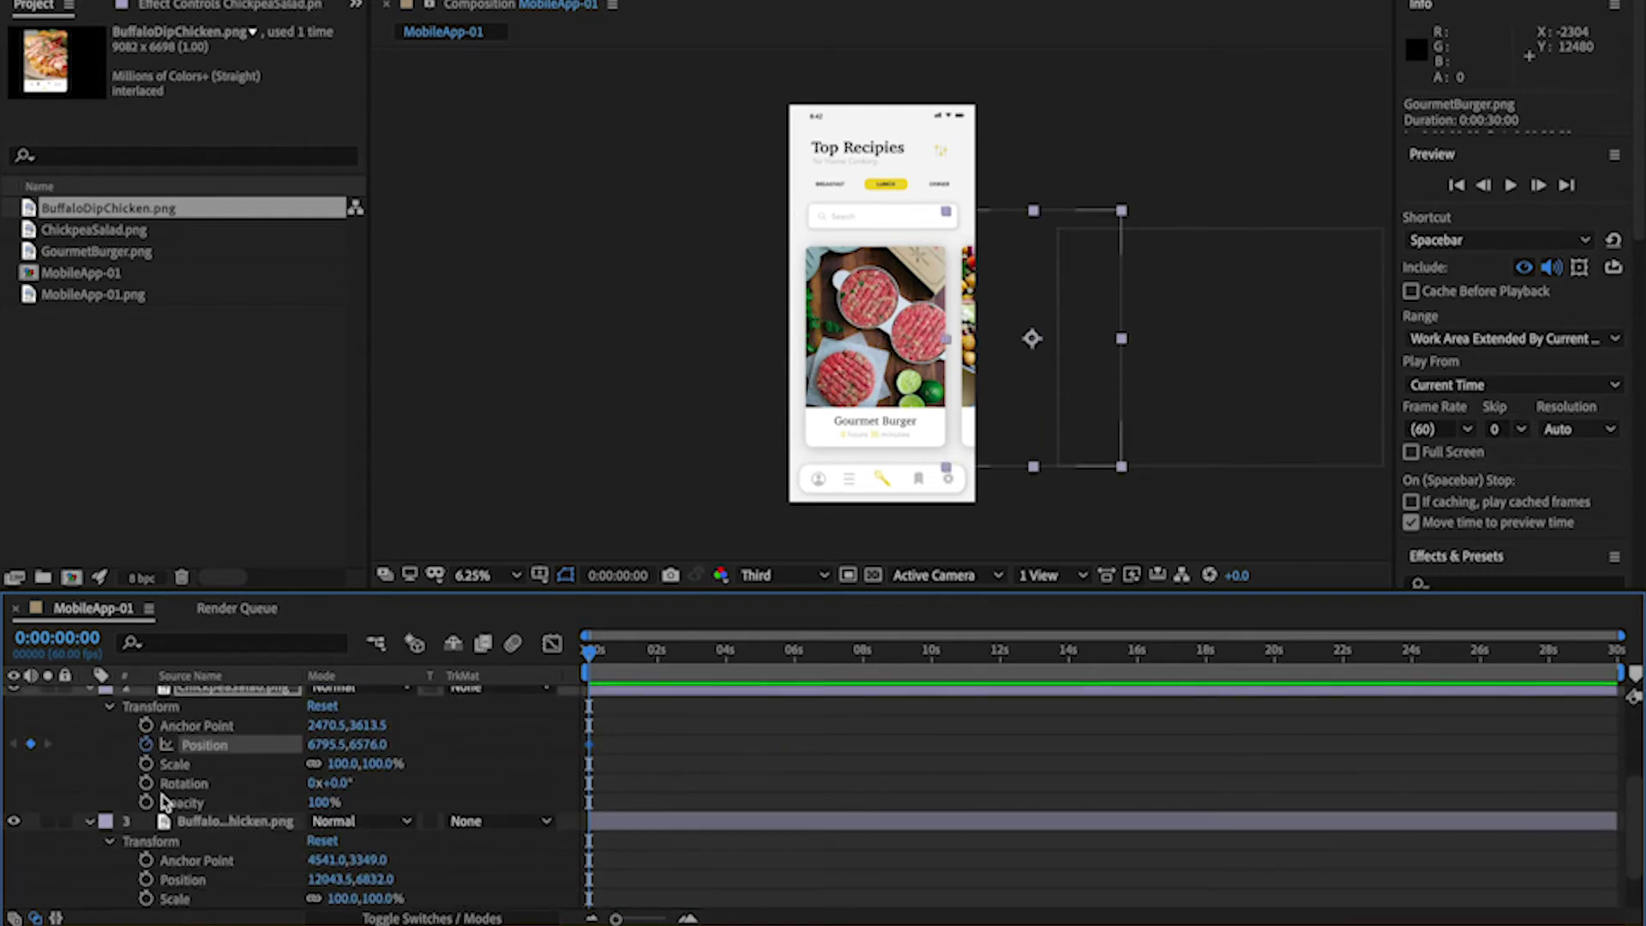
pyautogui.scroll(-1, 161, 803)
pyautogui.click(146, 821)
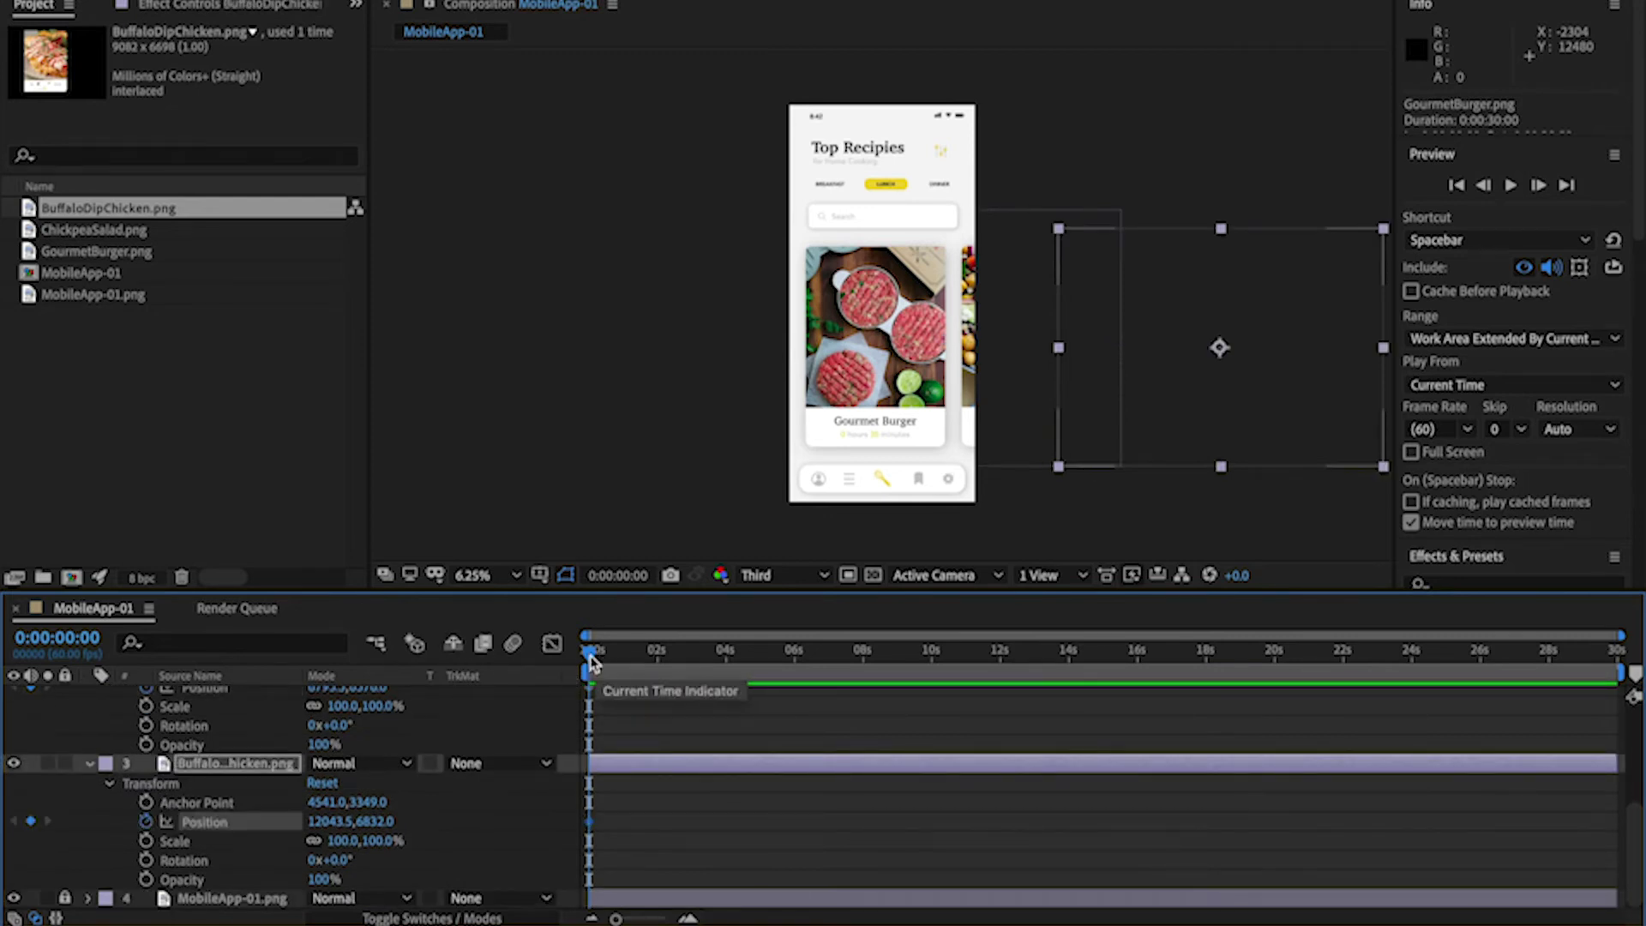
pyautogui.moveTo(592, 647); pyautogui.dragTo(659, 648)
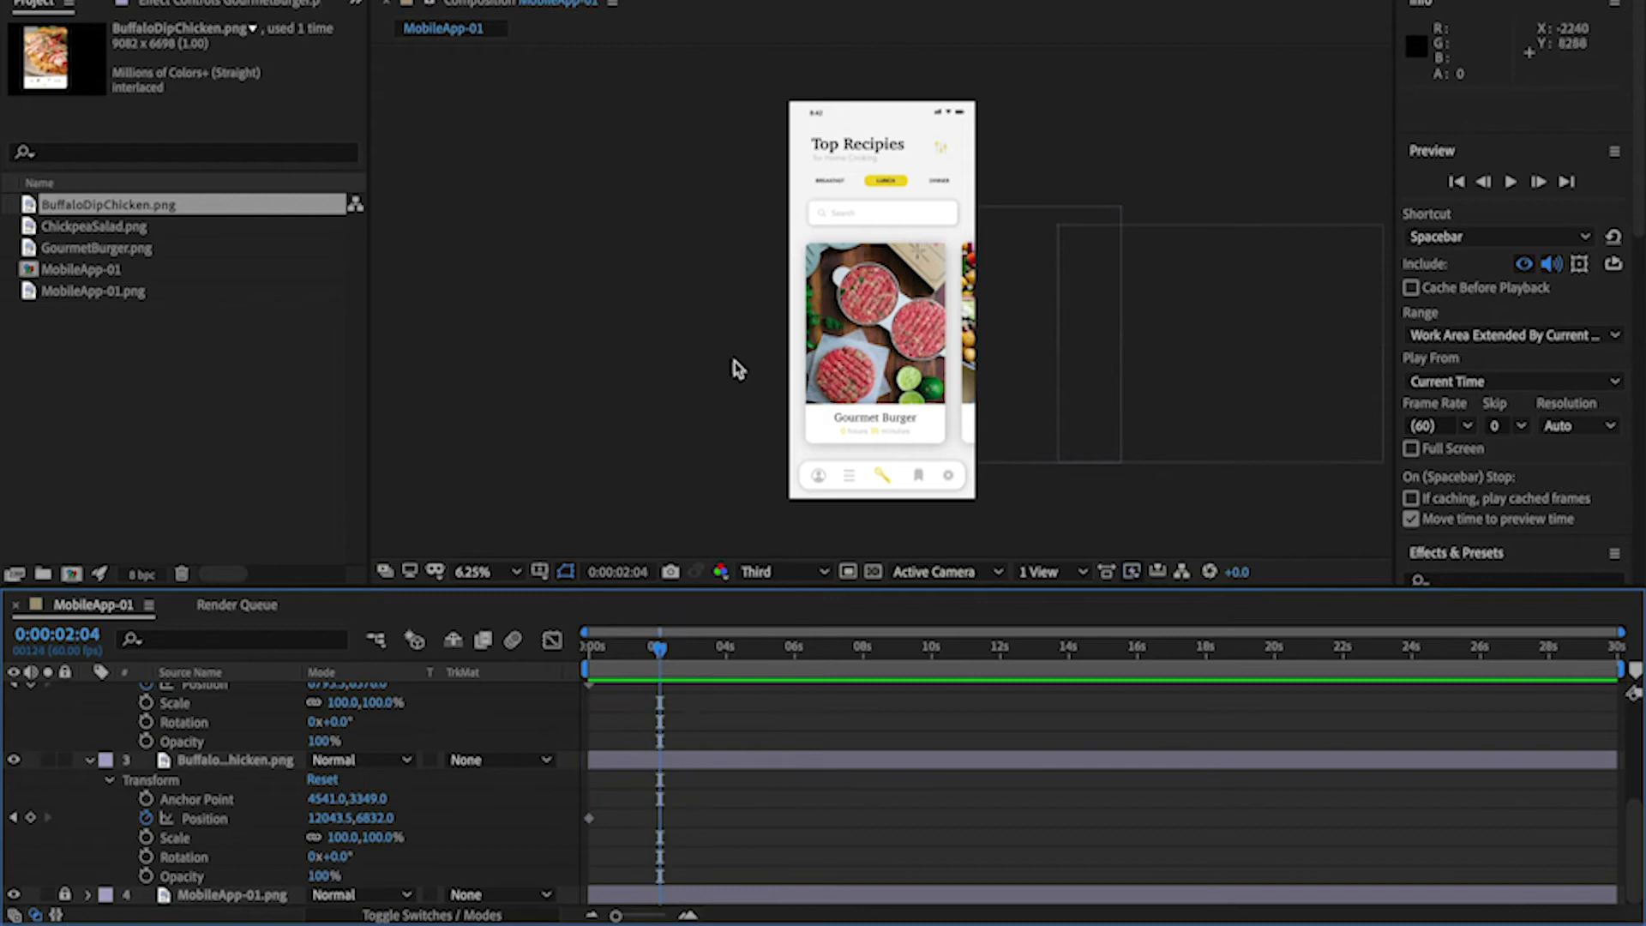
pyautogui.click(1016, 238)
pyautogui.keyDown('shift'); pyautogui.click(1186, 286); pyautogui.keyUp('shift')
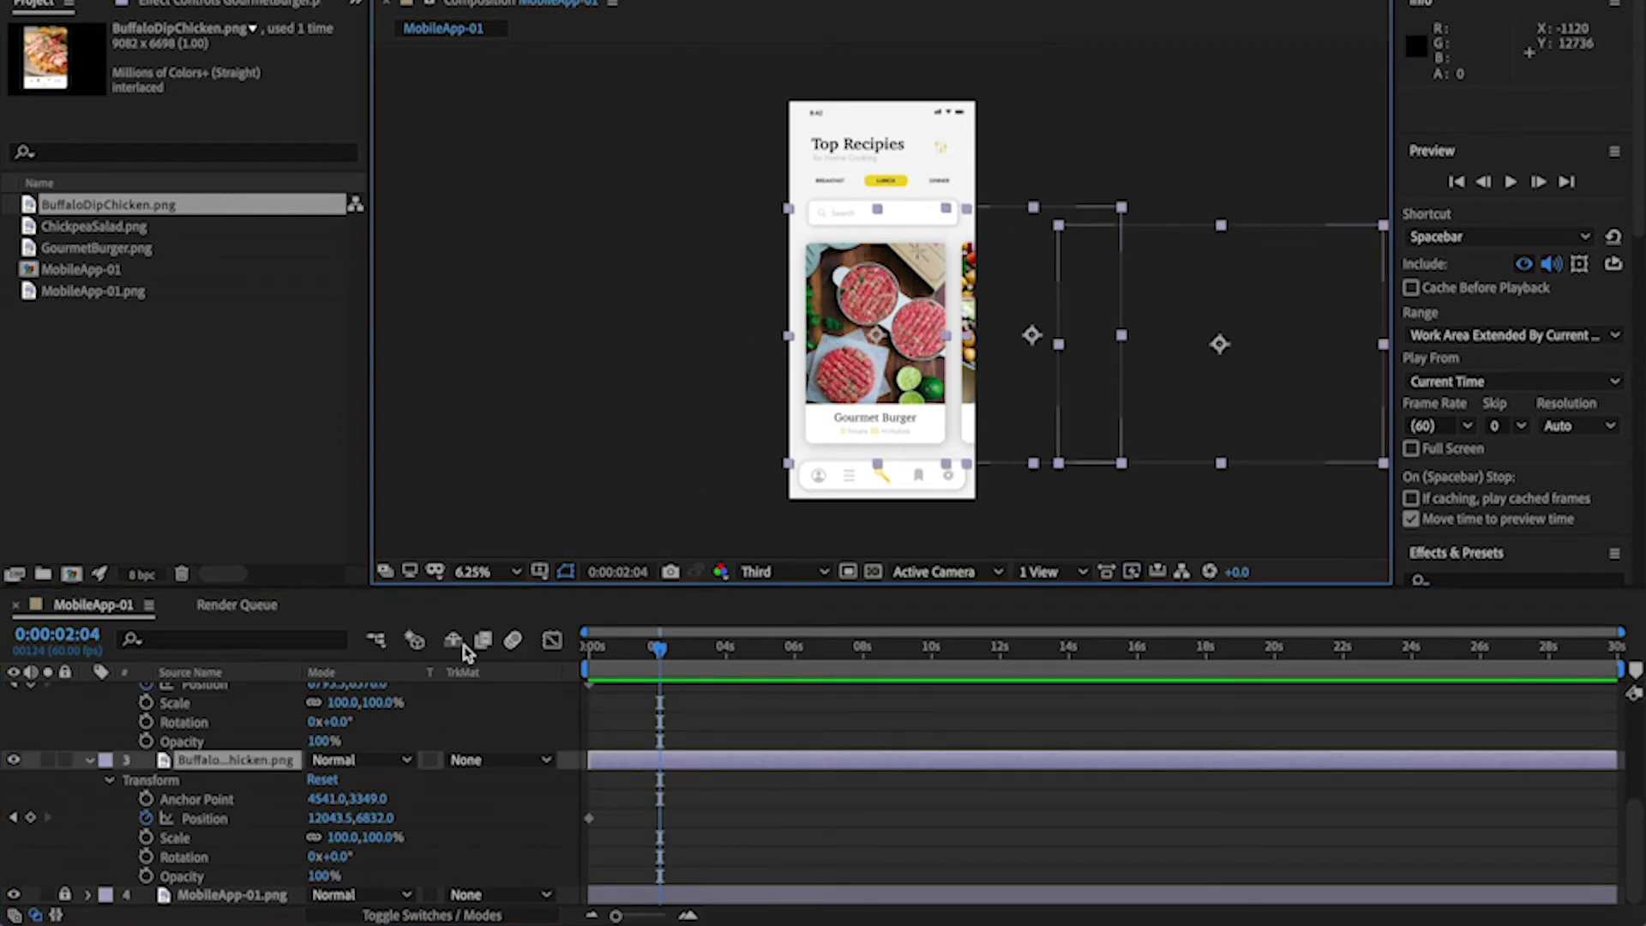
pyautogui.scroll(3, 240, 775)
pyautogui.scroll(3, 239, 775)
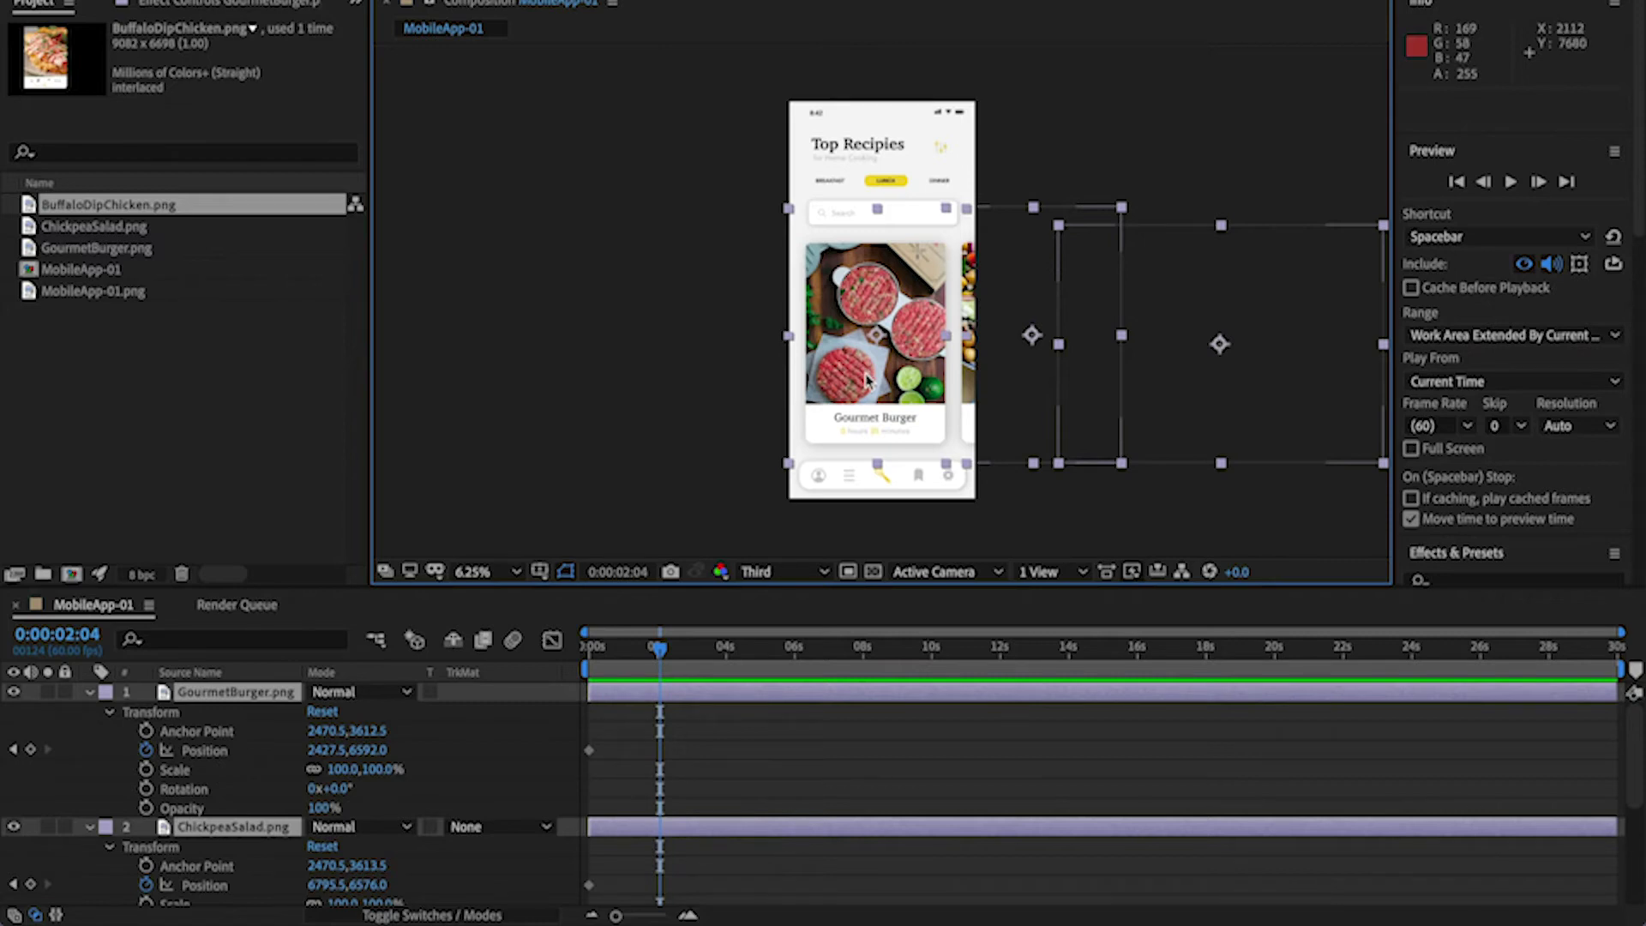
pyautogui.hotkey('shift', 'Left')
pyautogui.hotkey('shift', 'Left')
pyautogui.hotkey('shift', 'Left')
pyautogui.hotkey('shift', 'Left')
pyautogui.hotkey('shift', 'Left')
pyautogui.hotkey('shift', 'Left')
pyautogui.hotkey('shift', 'Left')
pyautogui.hotkey('shift', 'Left')
pyautogui.hotkey('shift', 'Left')
pyautogui.hotkey('shift', 'Left')
pyautogui.hotkey('shift', 'Left')
pyautogui.hotkey('shift', 'Left')
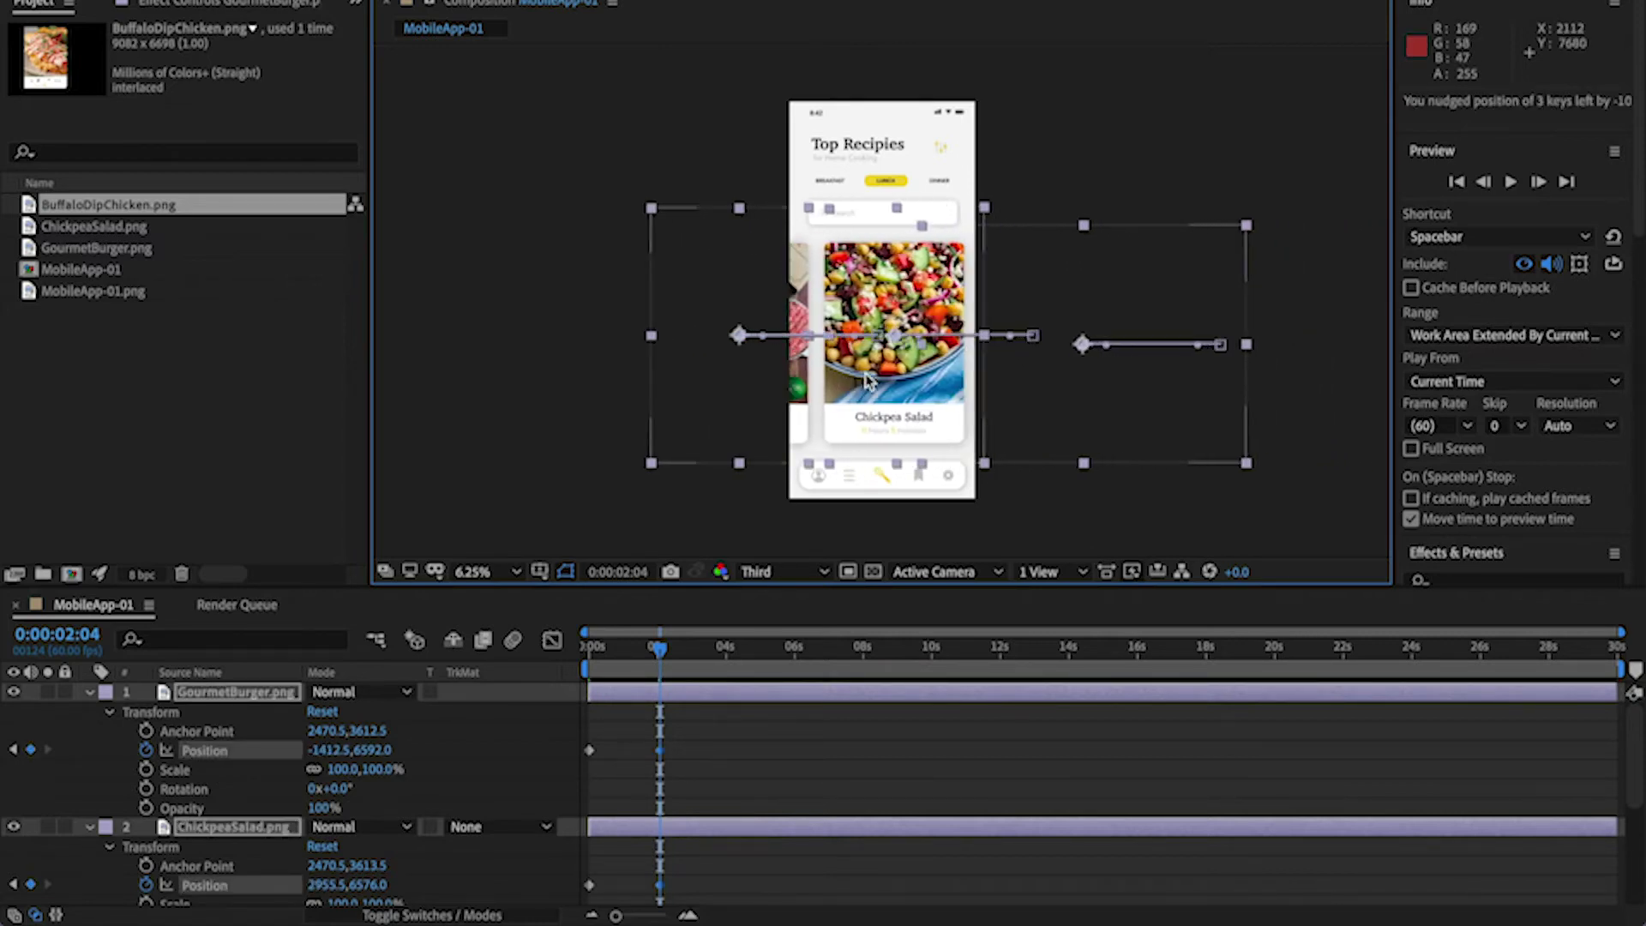
pyautogui.hotkey('shift', 'Left')
pyautogui.hotkey('shift', 'Left')
pyautogui.hotkey('shift', 'Left')
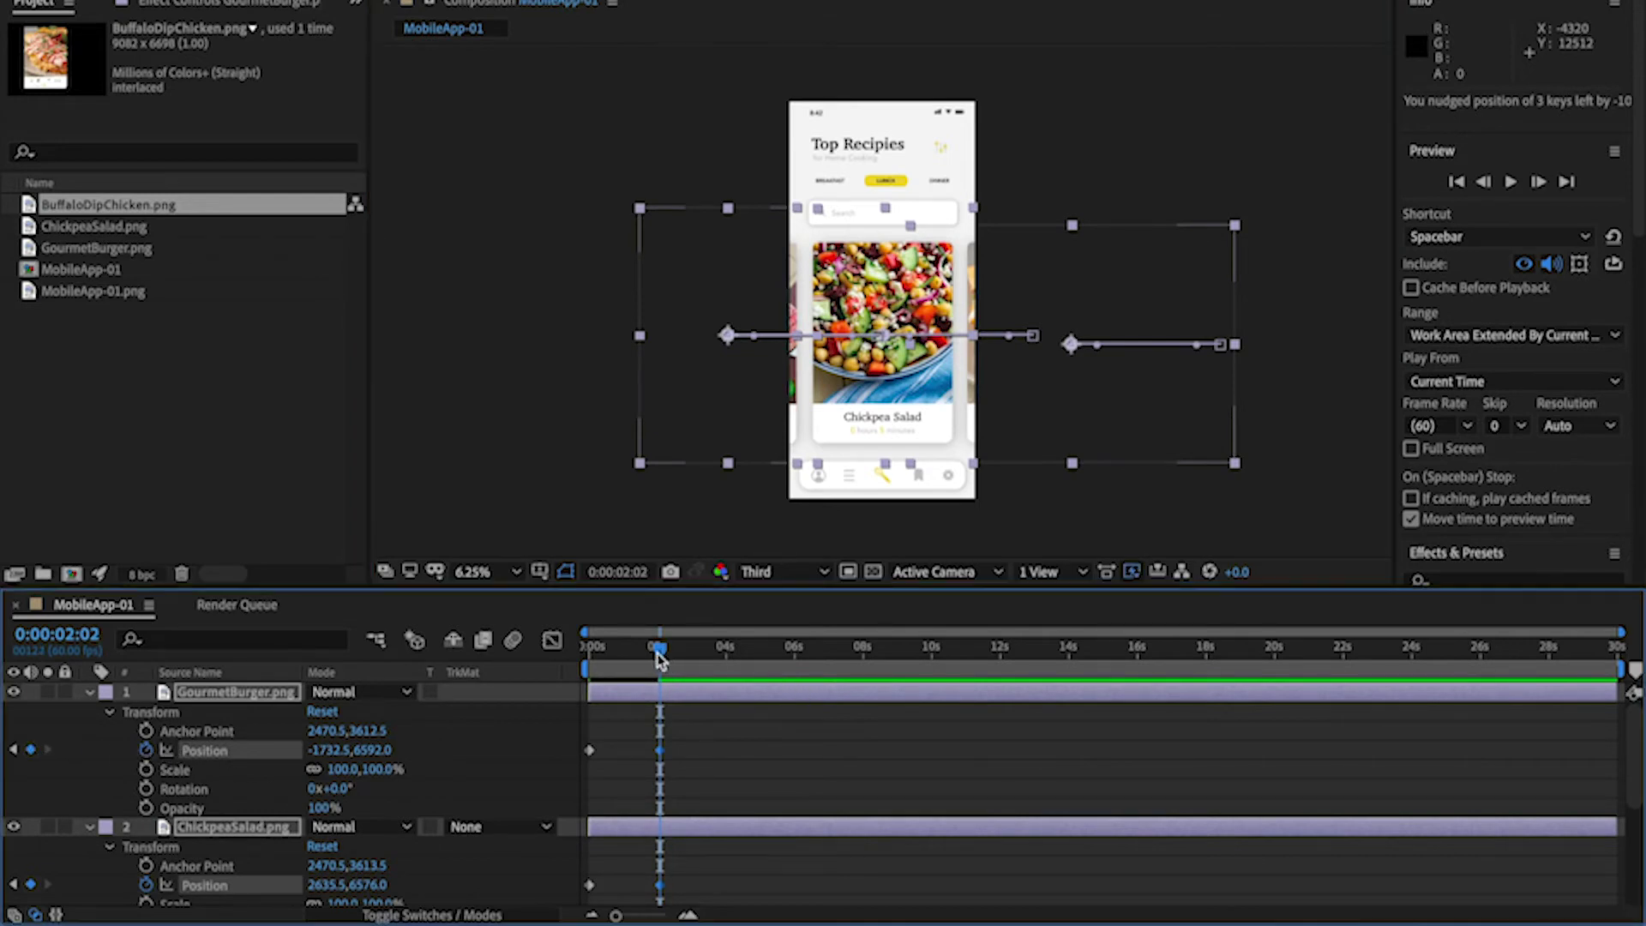
pyautogui.moveTo(660, 660)
pyautogui.mouseDown()
pyautogui.moveTo(582, 659)
pyautogui.moveTo(660, 671)
pyautogui.moveTo(587, 662)
pyautogui.moveTo(631, 661)
pyautogui.mouseUp()
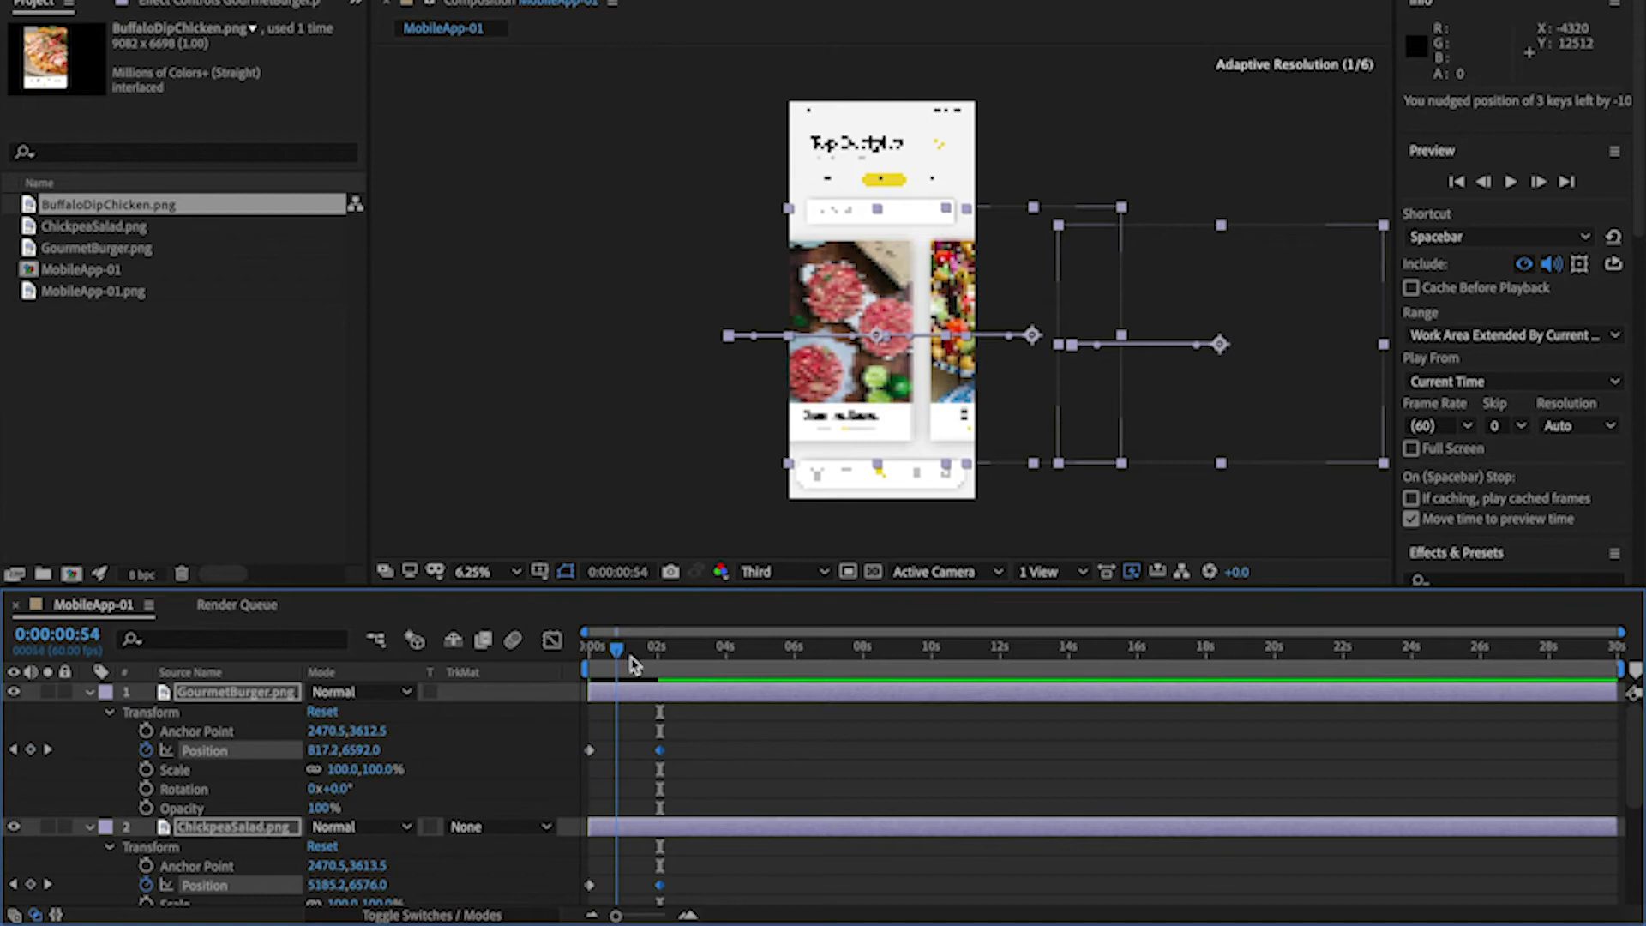
pyautogui.click(811, 574)
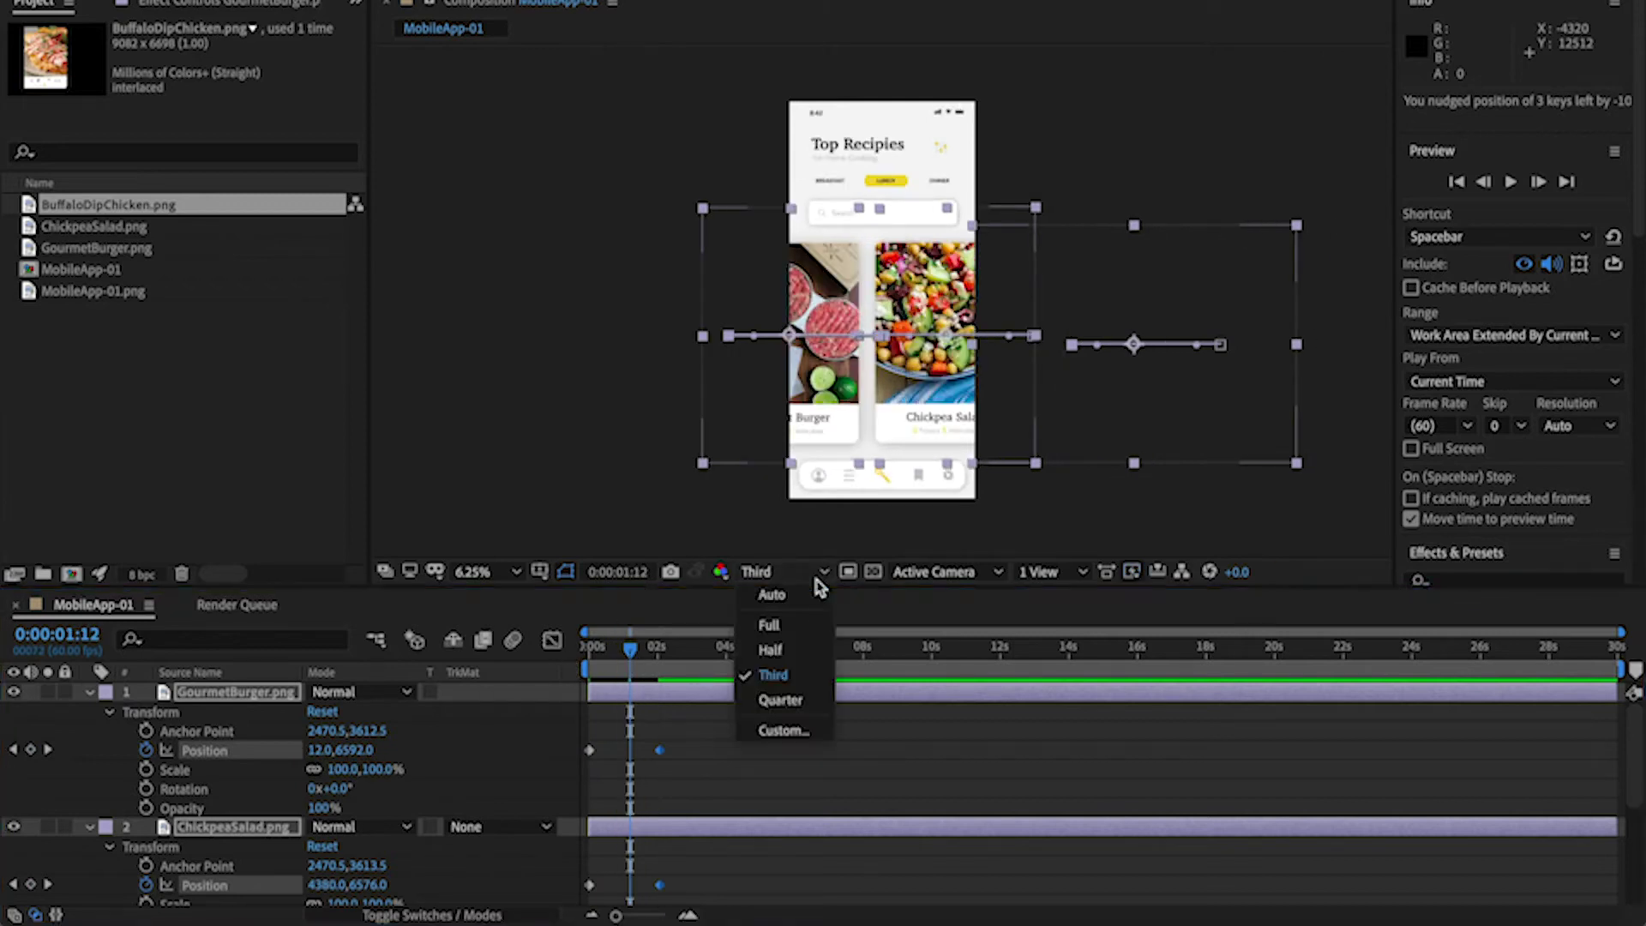
# Set the preview resolution to Quarter and scrub through the card slide.
pyautogui.click(798, 699)
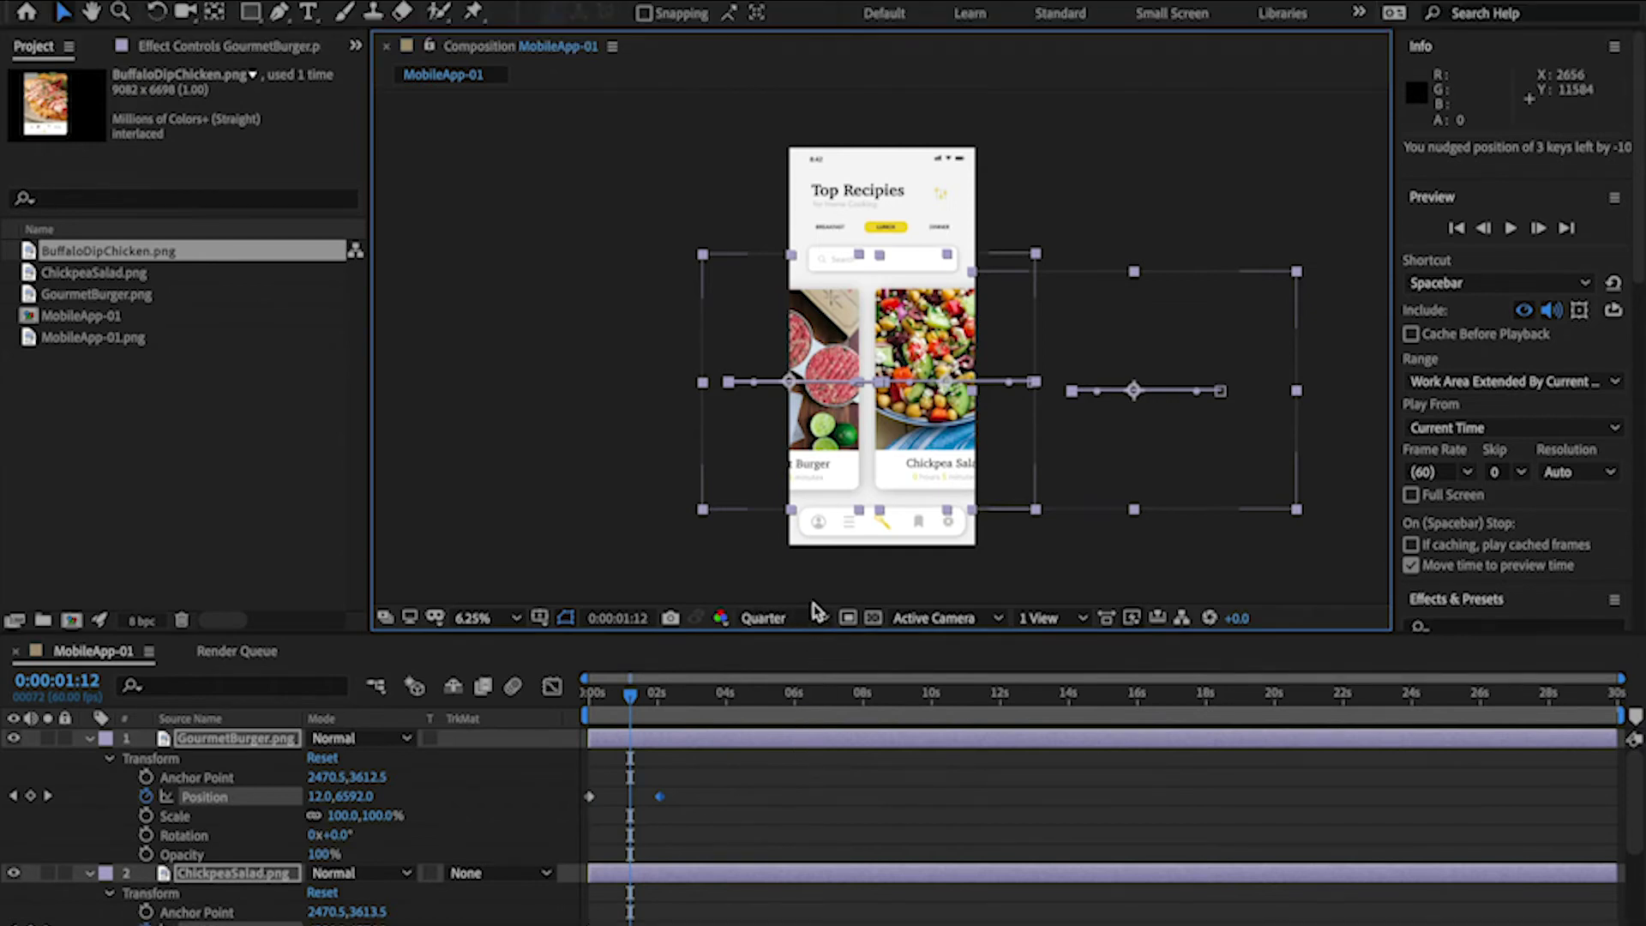
pyautogui.moveTo(631, 701); pyautogui.dragTo(586, 705)
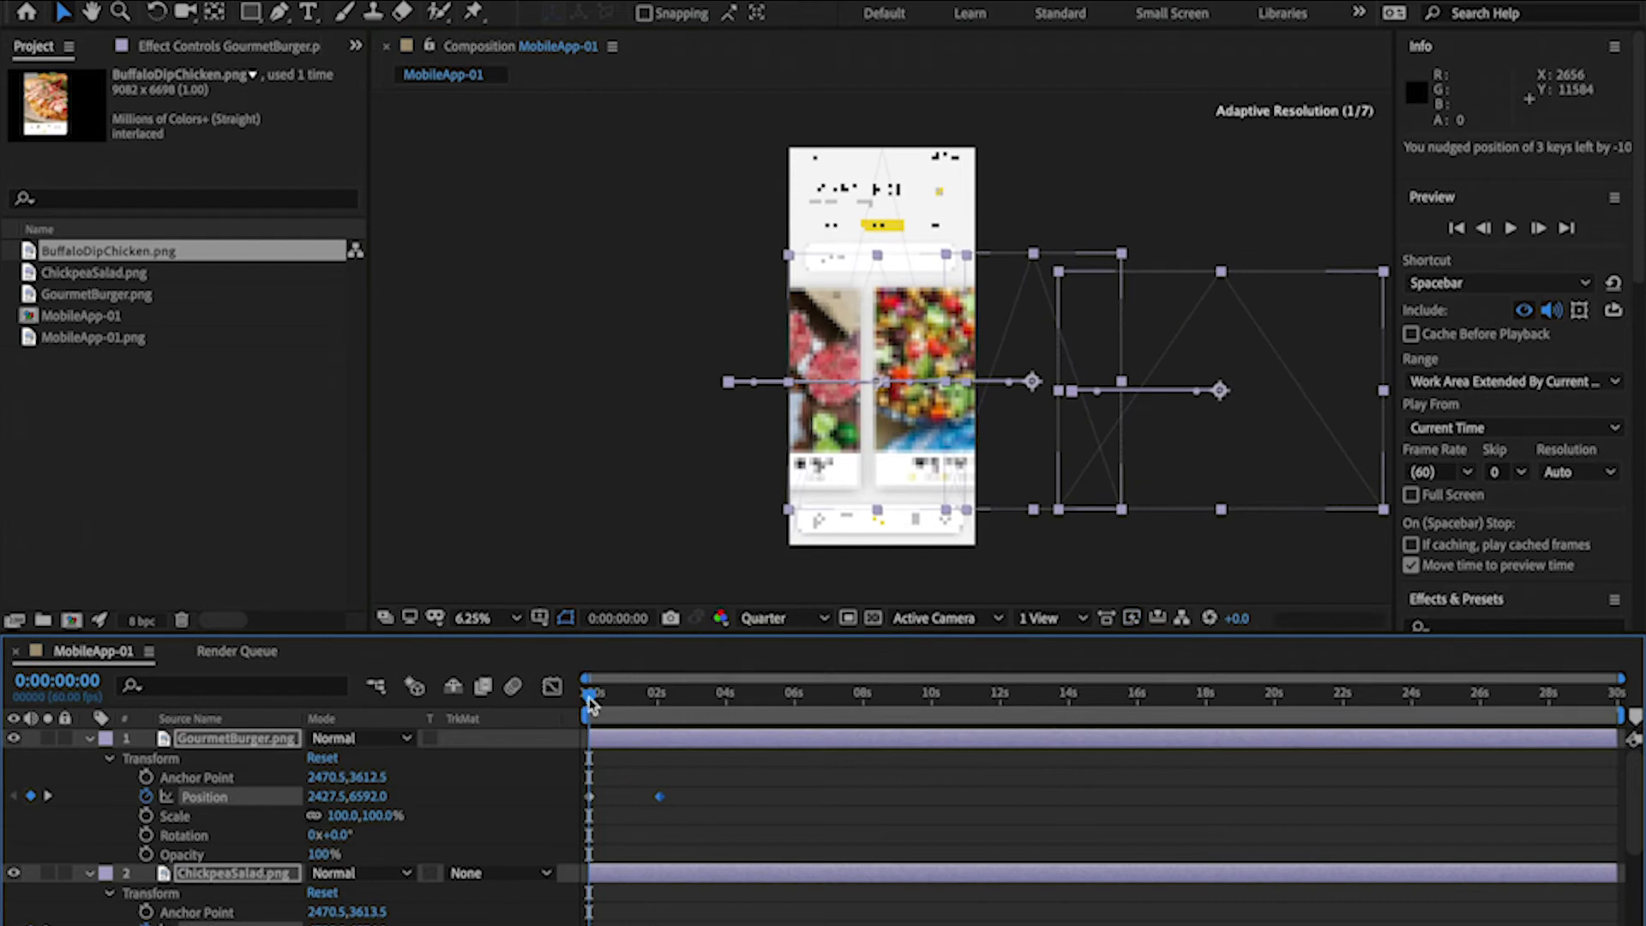
pyautogui.moveTo(595, 701)
pyautogui.mouseDown()
pyautogui.moveTo(617, 671)
pyautogui.moveTo(724, 684)
pyautogui.mouseUp()
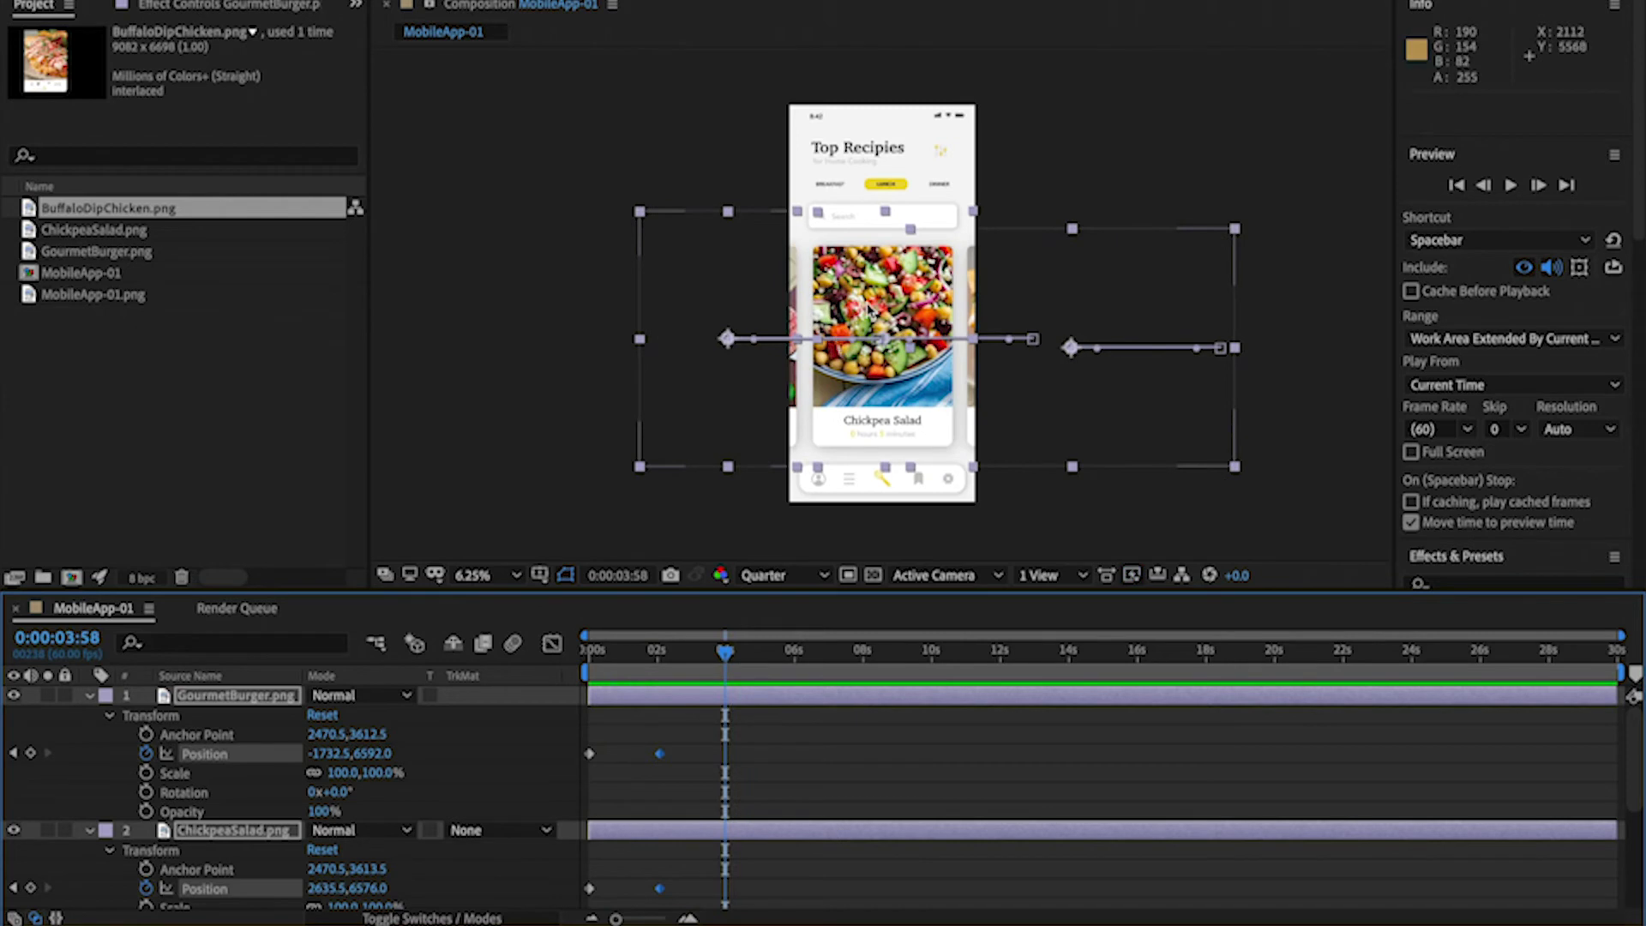
pyautogui.hotkey('alt', 'Right')
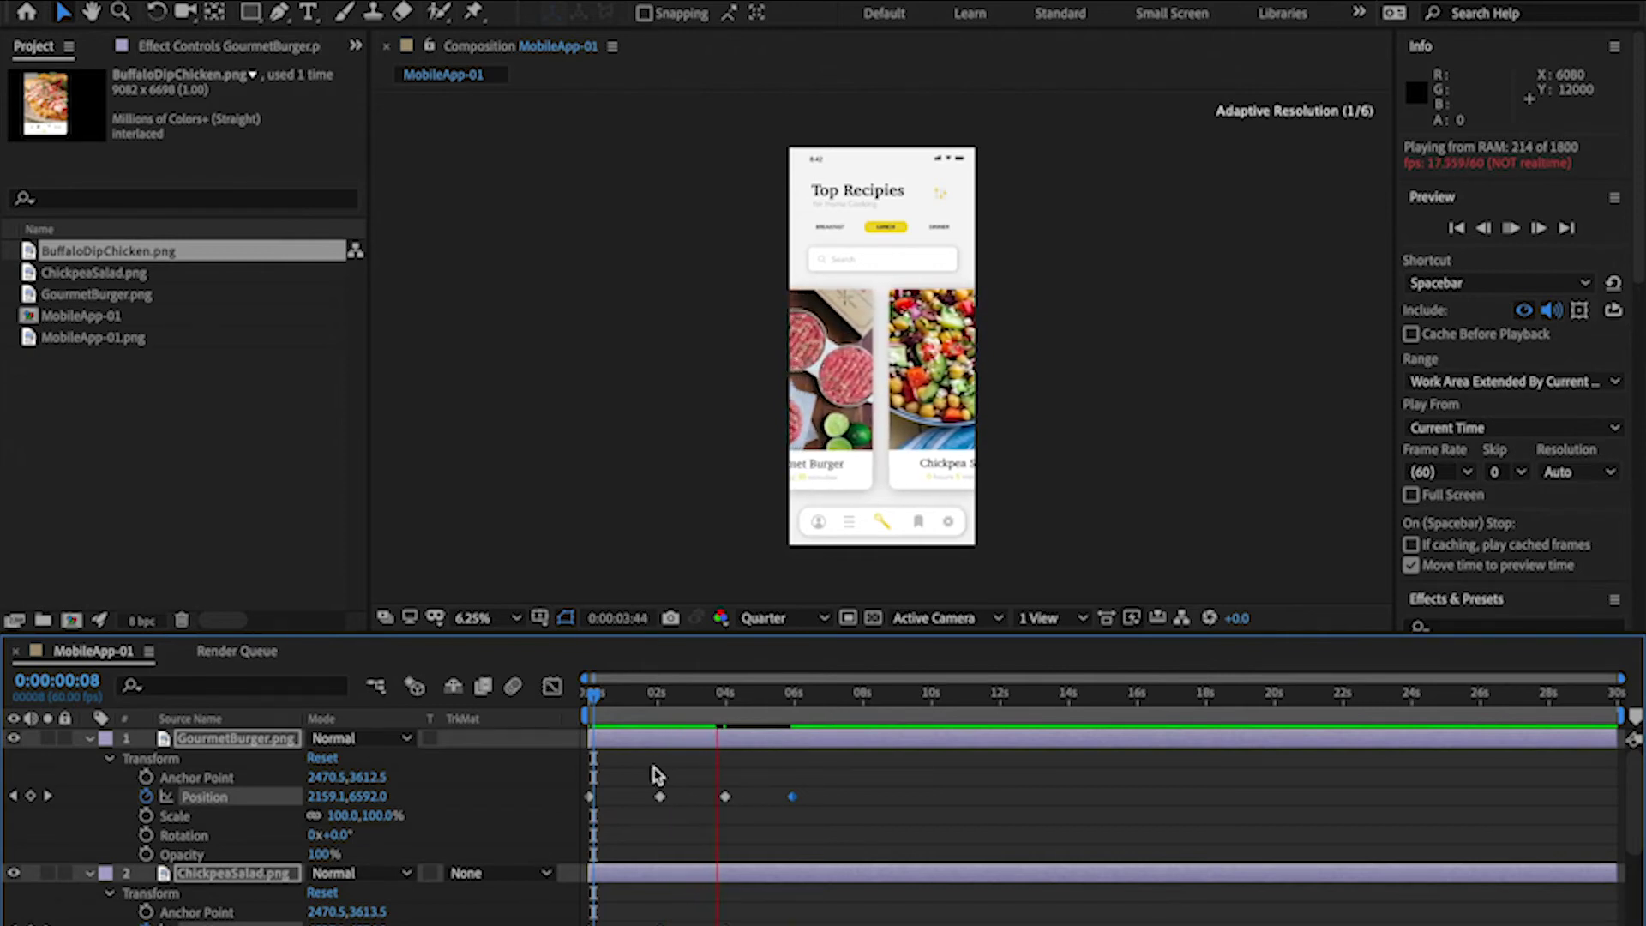
# Stop playback and shift the later GourmetBurger position keyframes slightly earlier.
pyautogui.press('space')
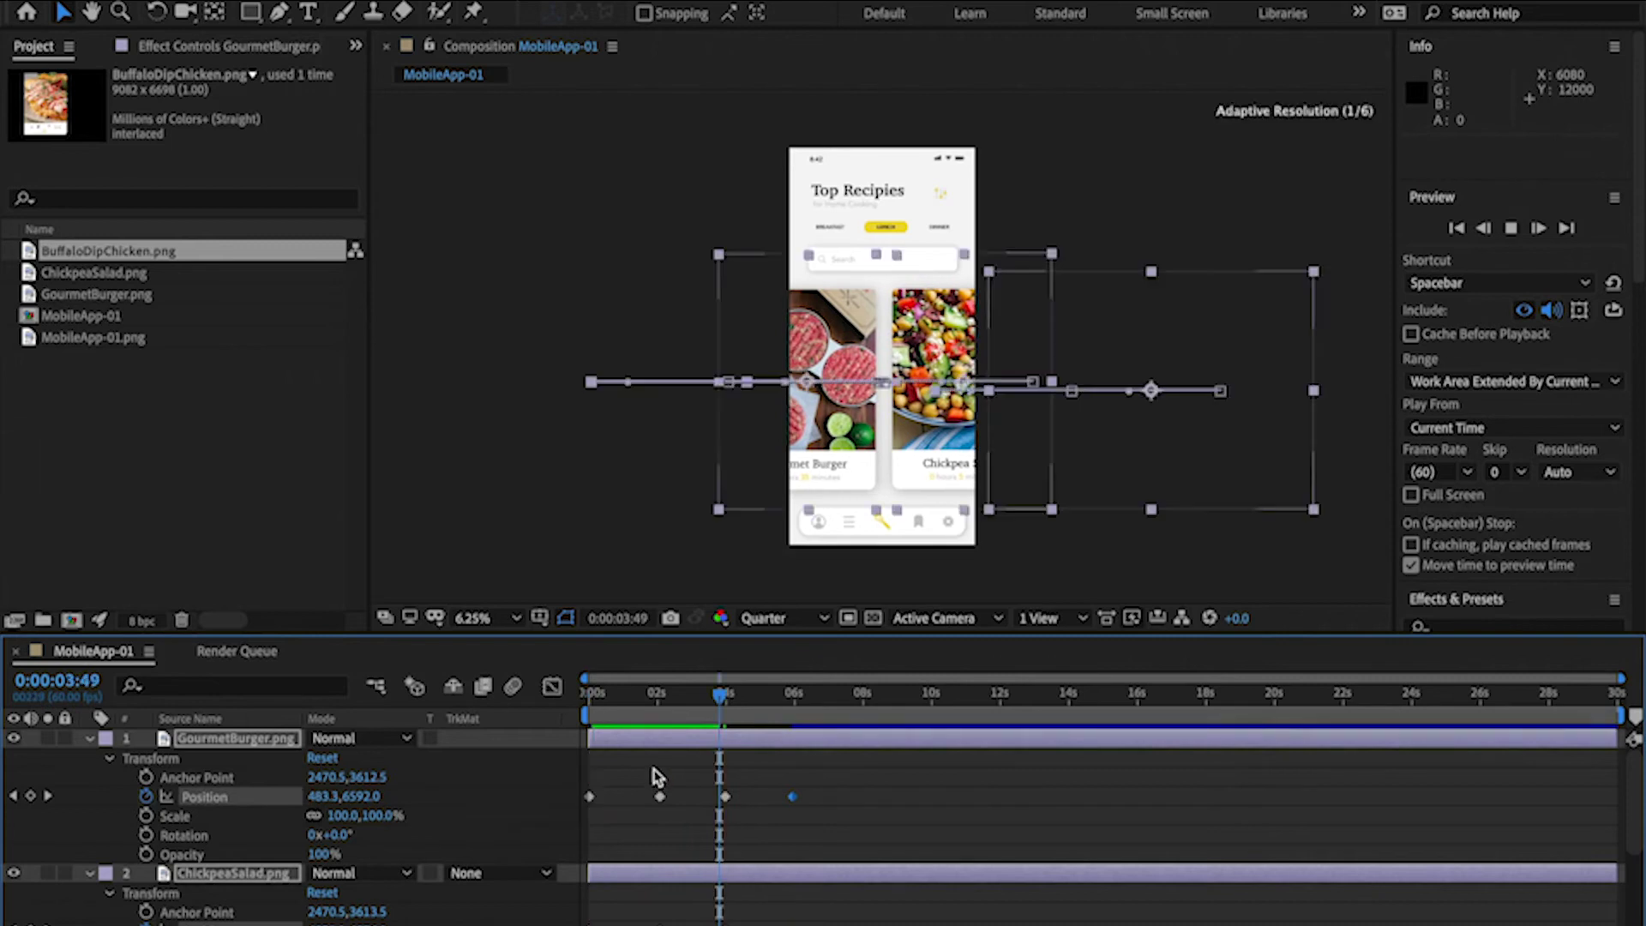
pyautogui.moveTo(651, 772); pyautogui.dragTo(686, 808)
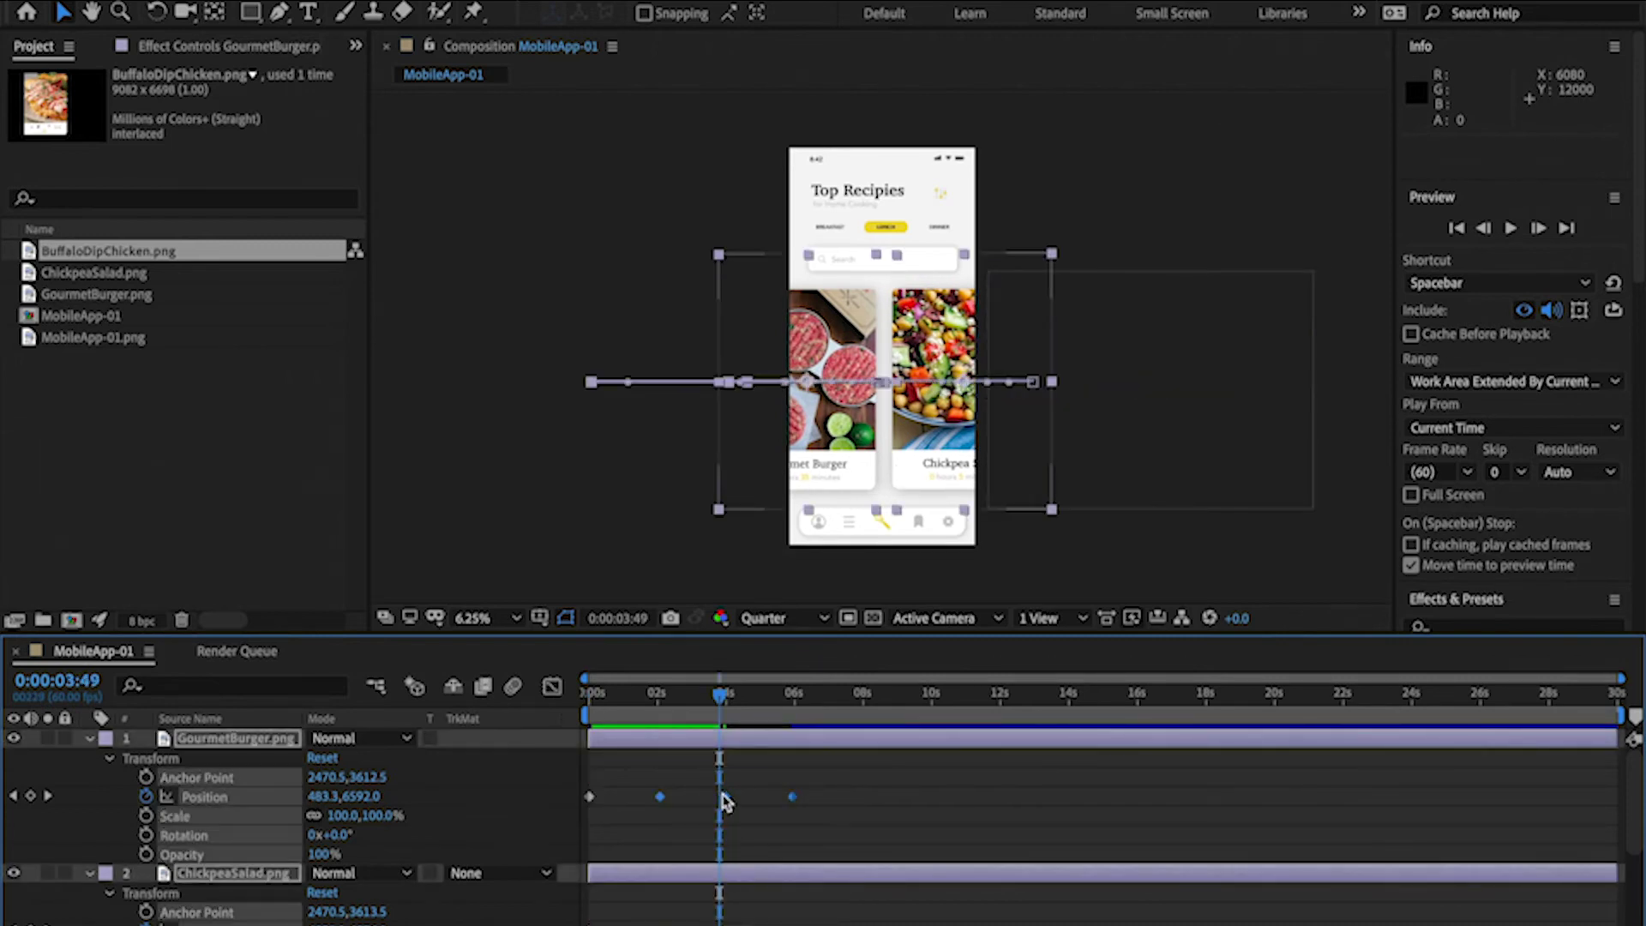
pyautogui.moveTo(724, 802)
pyautogui.mouseDown()
pyautogui.moveTo(701, 800)
pyautogui.moveTo(804, 923)
pyautogui.mouseUp()
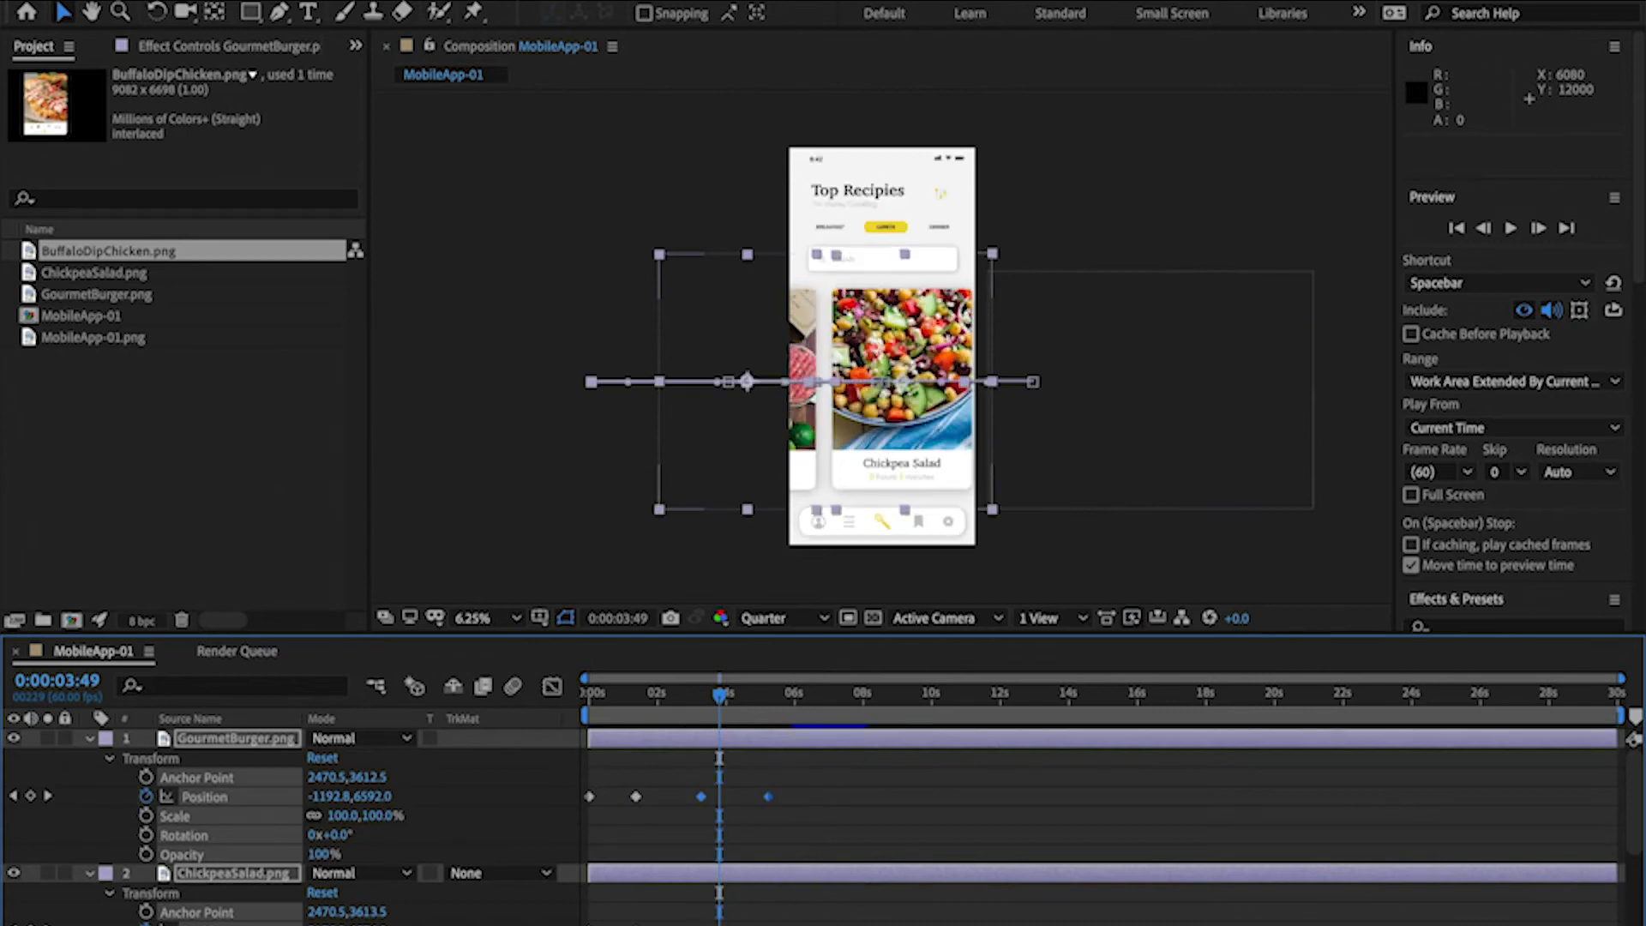
pyautogui.hotkey('alt', 'shift', 'Left')
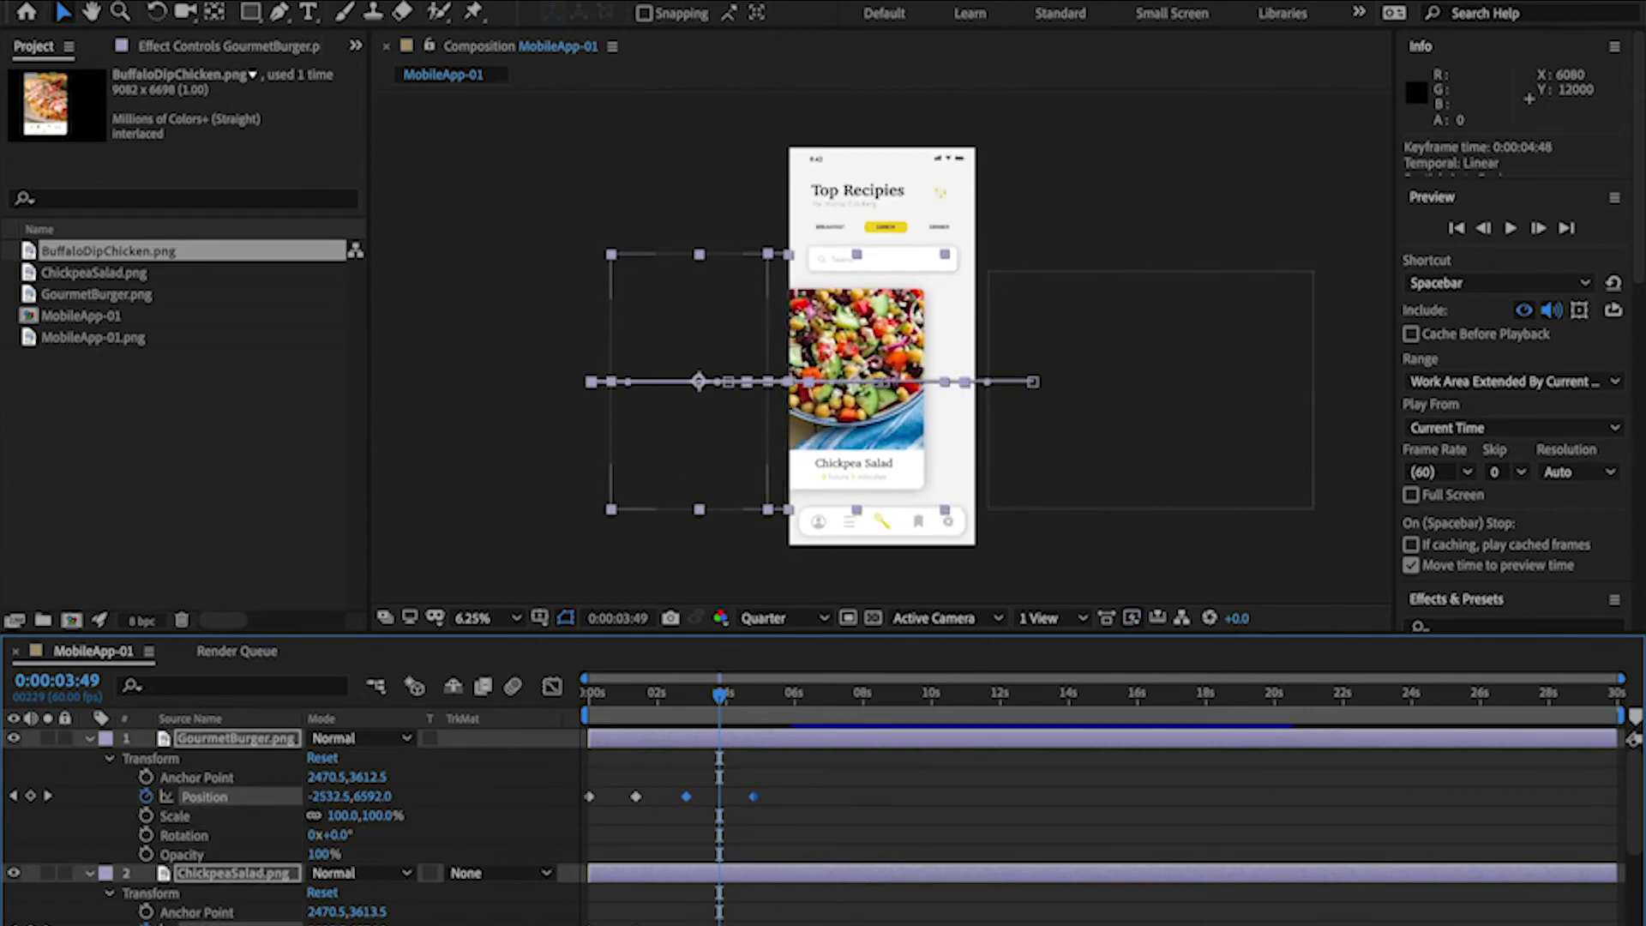
pyautogui.click(764, 908)
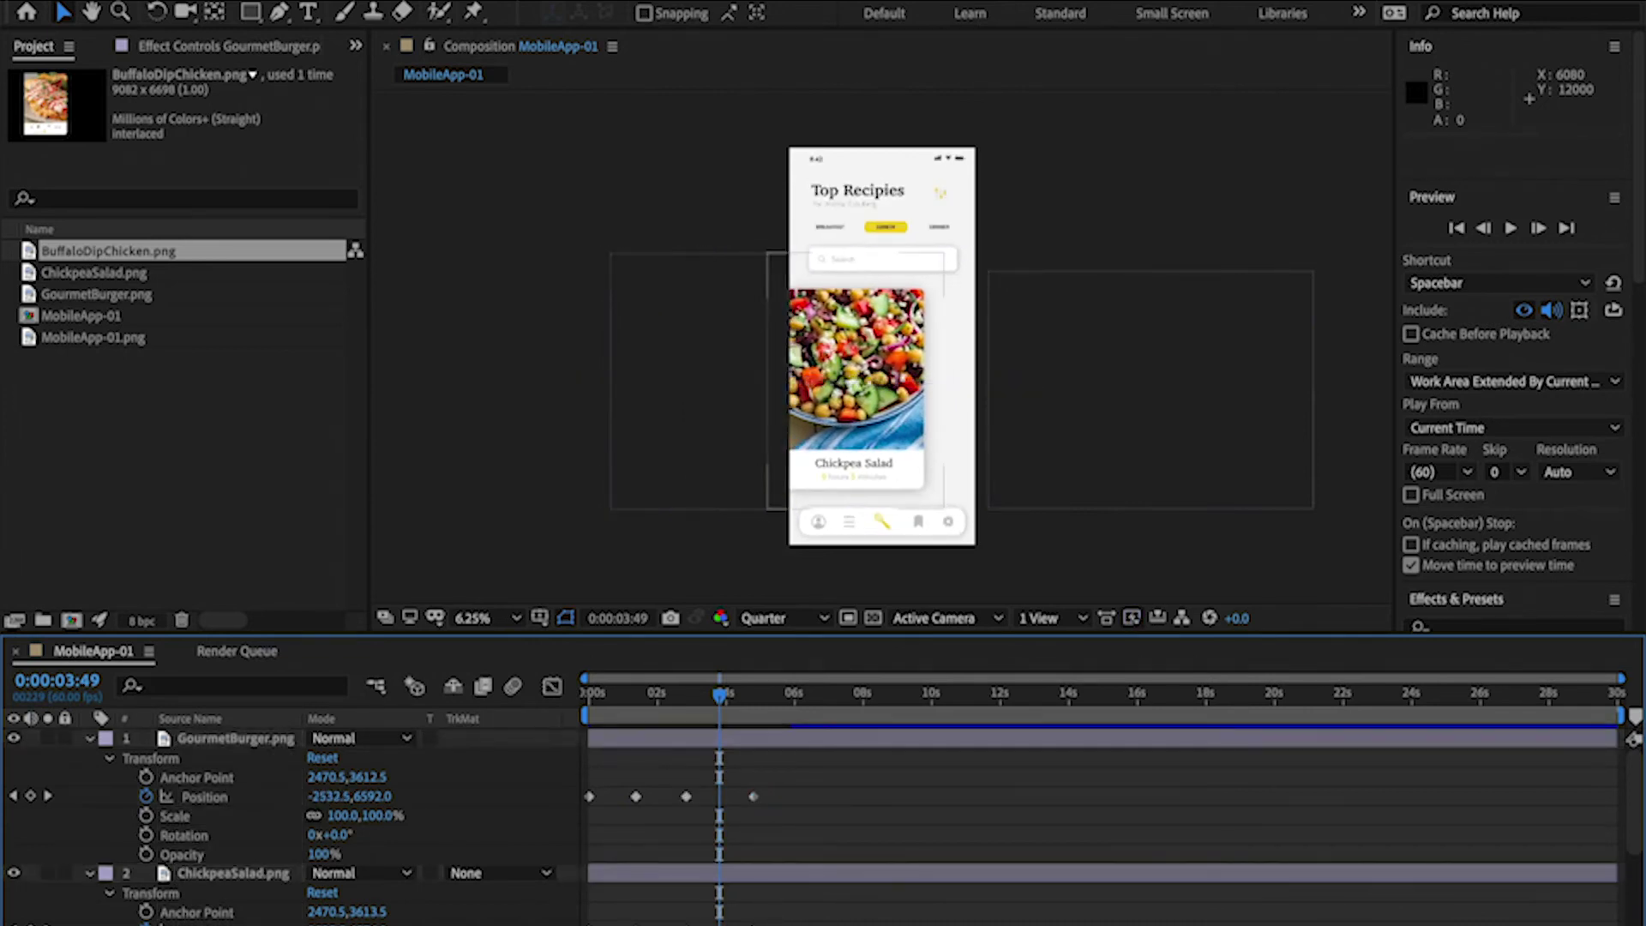
# Move ChickpeaSalad's last Position keyframe earlier and play the swipe from the start.
pyautogui.click(780, 921)
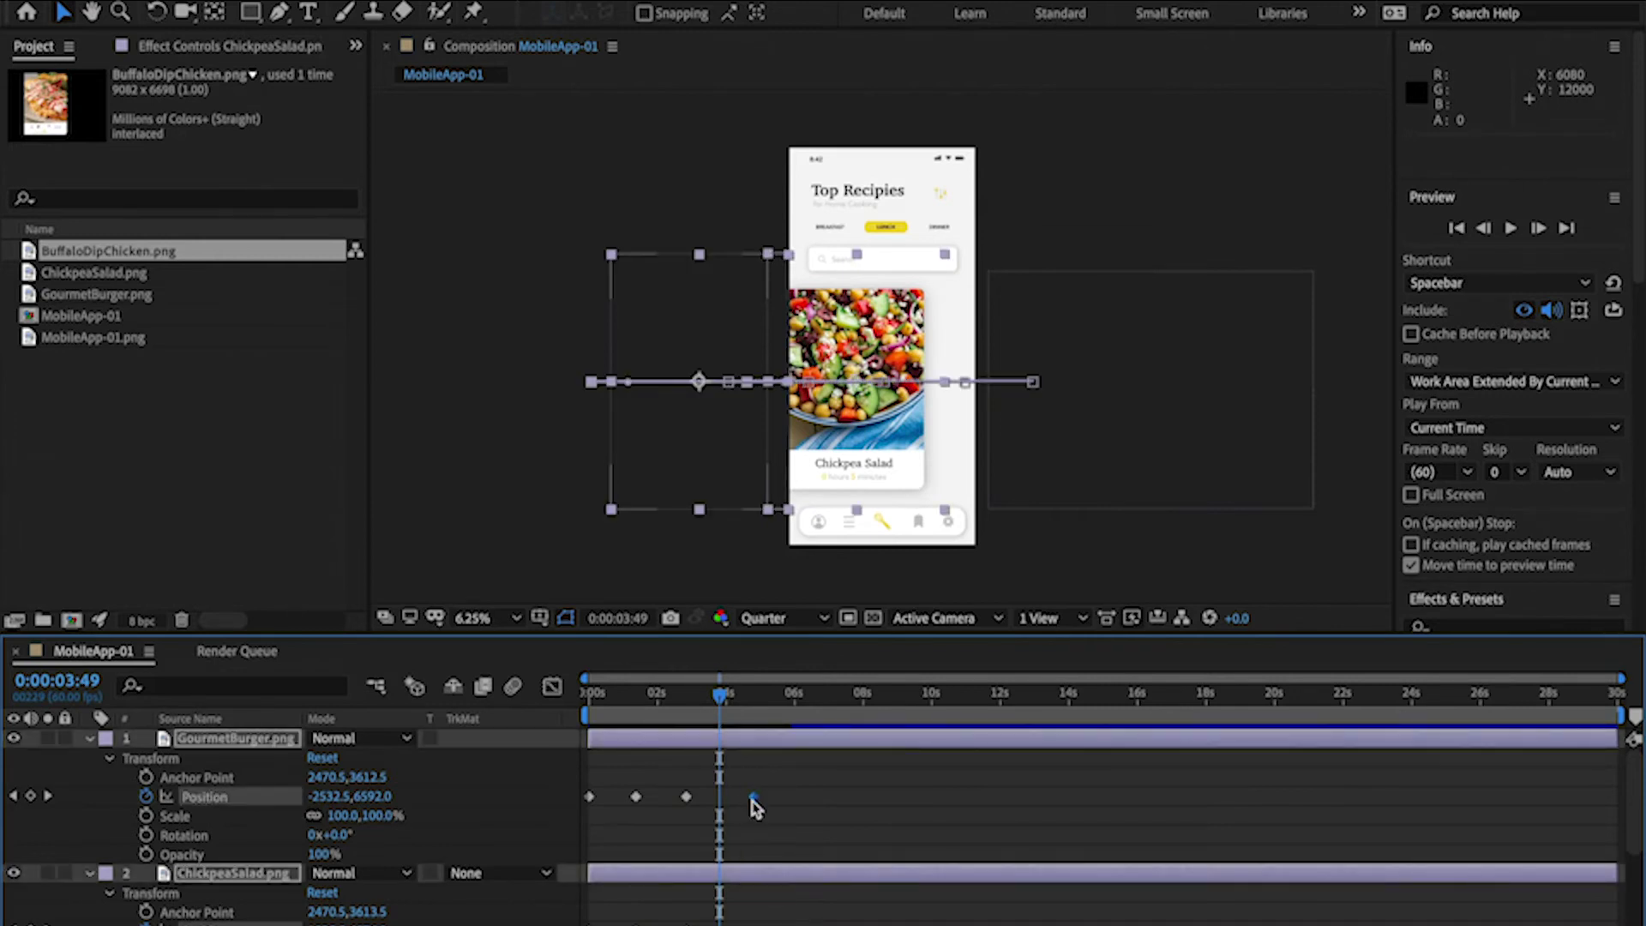
pyautogui.moveTo(752, 797); pyautogui.dragTo(721, 803)
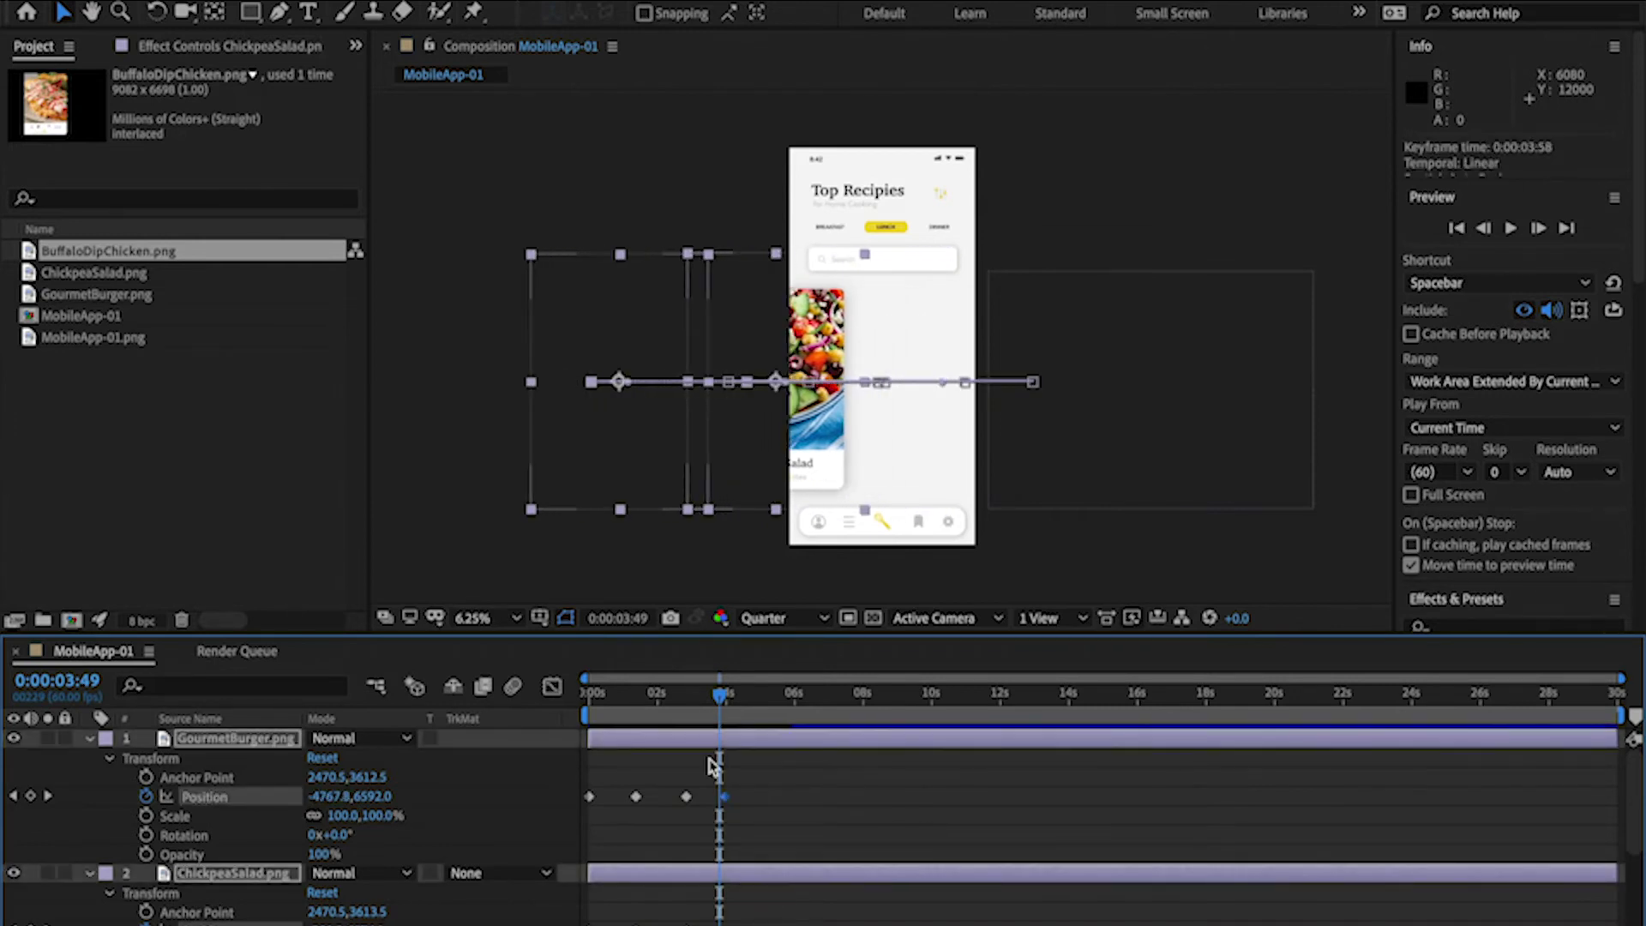
pyautogui.moveTo(718, 694)
pyautogui.mouseDown()
pyautogui.moveTo(562, 696)
pyautogui.moveTo(589, 698)
pyautogui.mouseUp()
pyautogui.press('space')
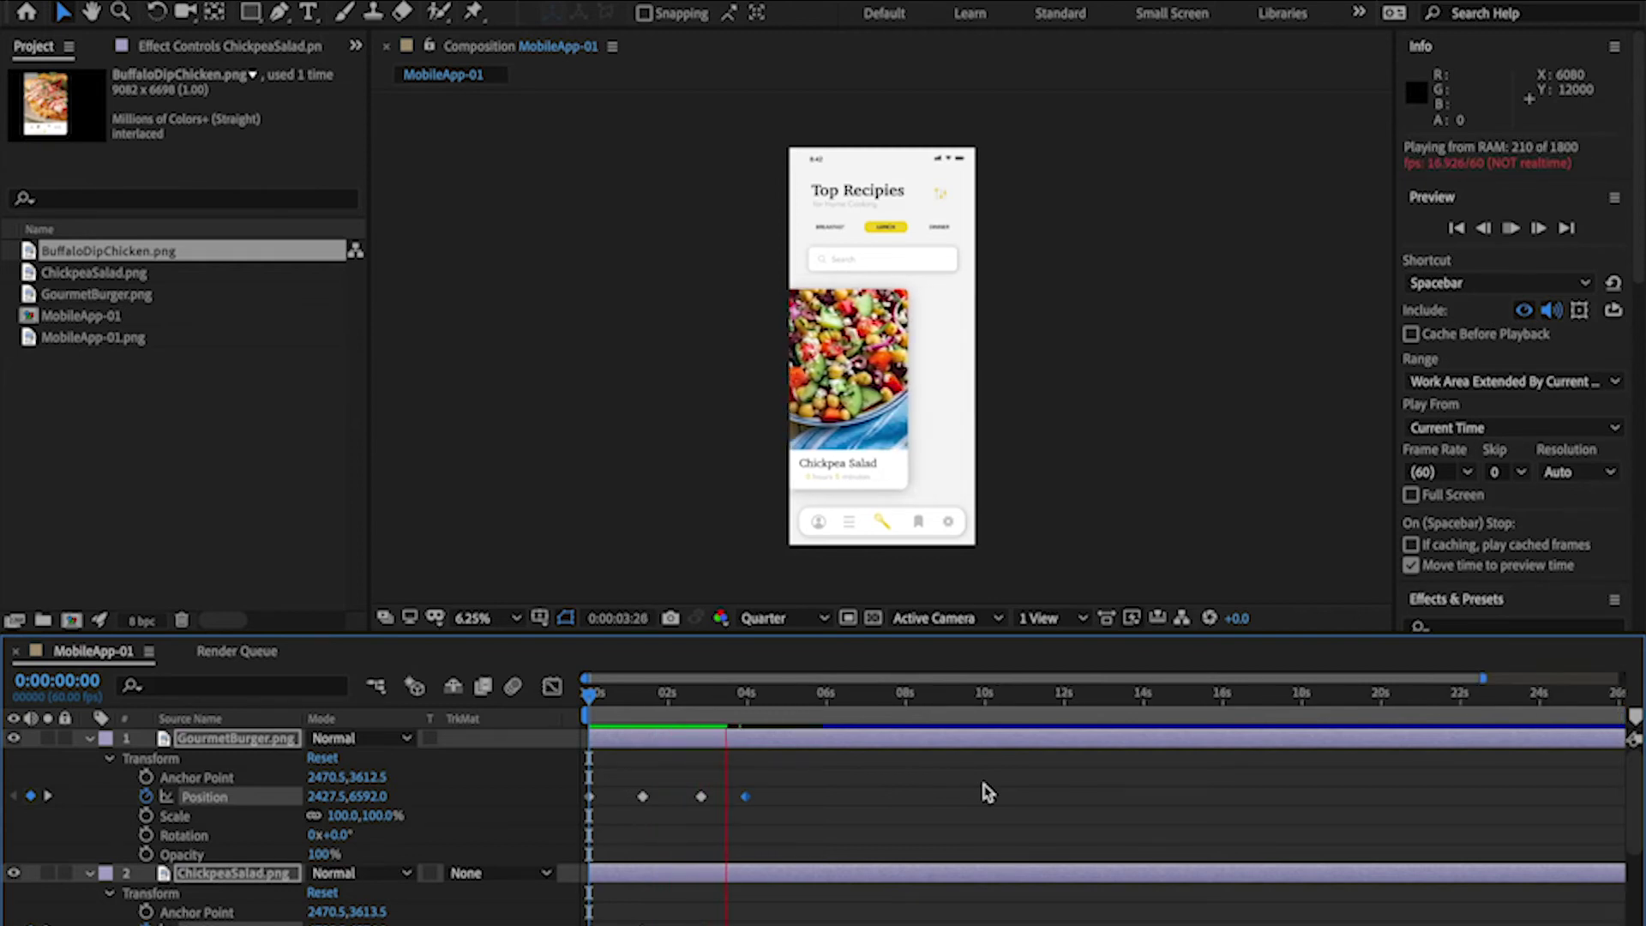
pyautogui.scroll(4, 983, 793)
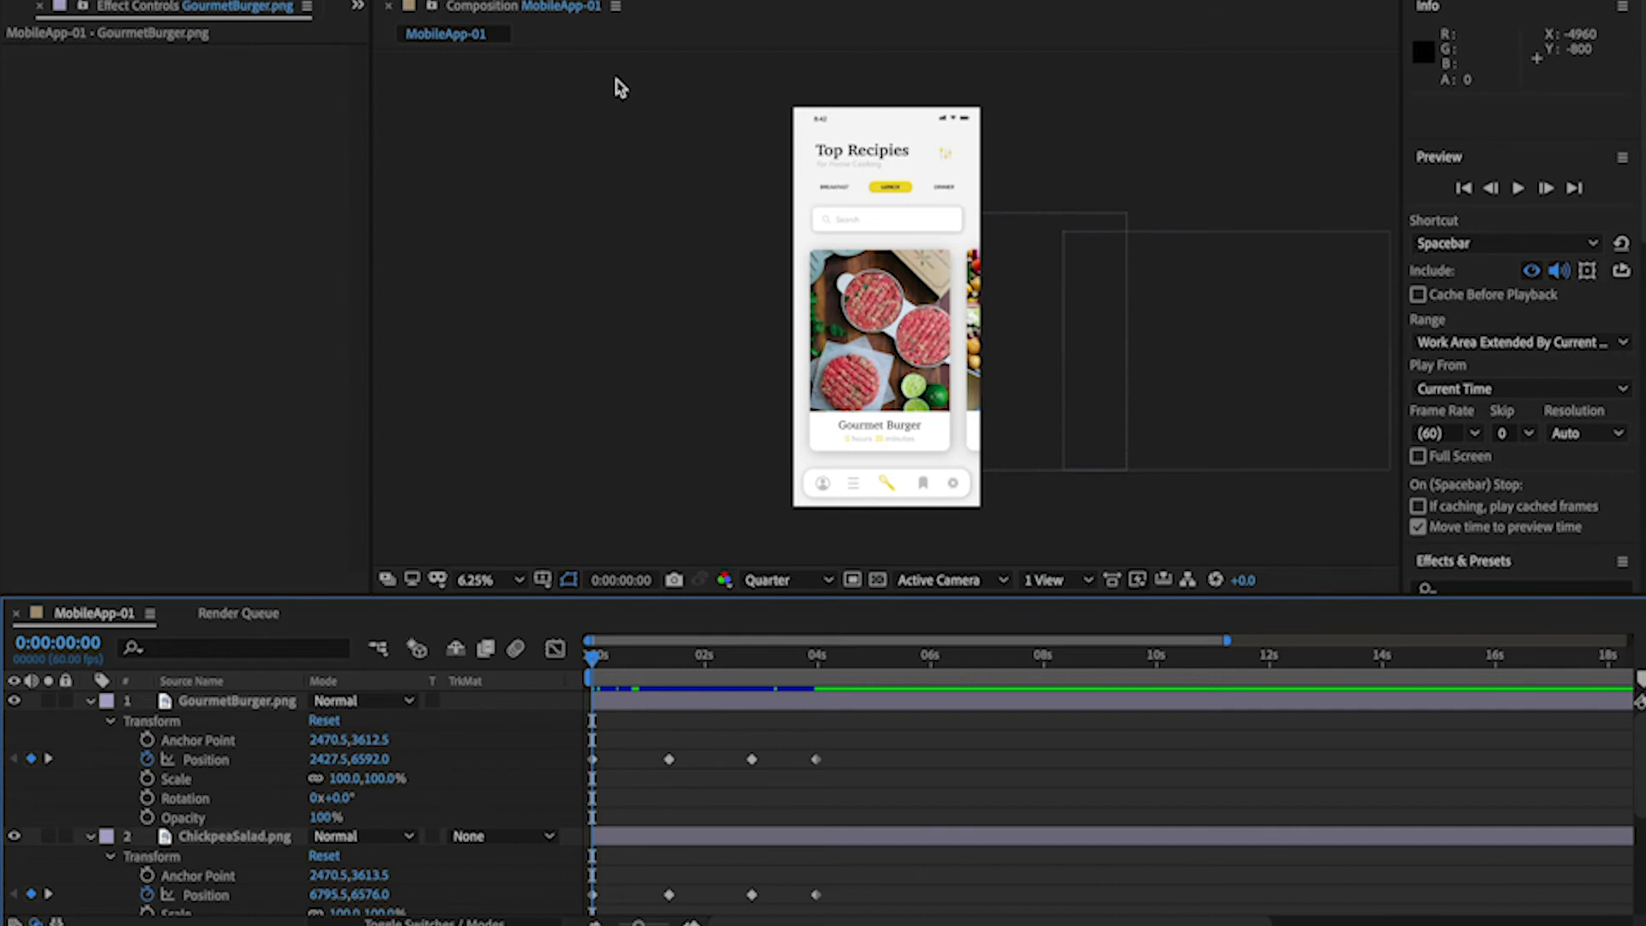
pyautogui.click(593, 762)
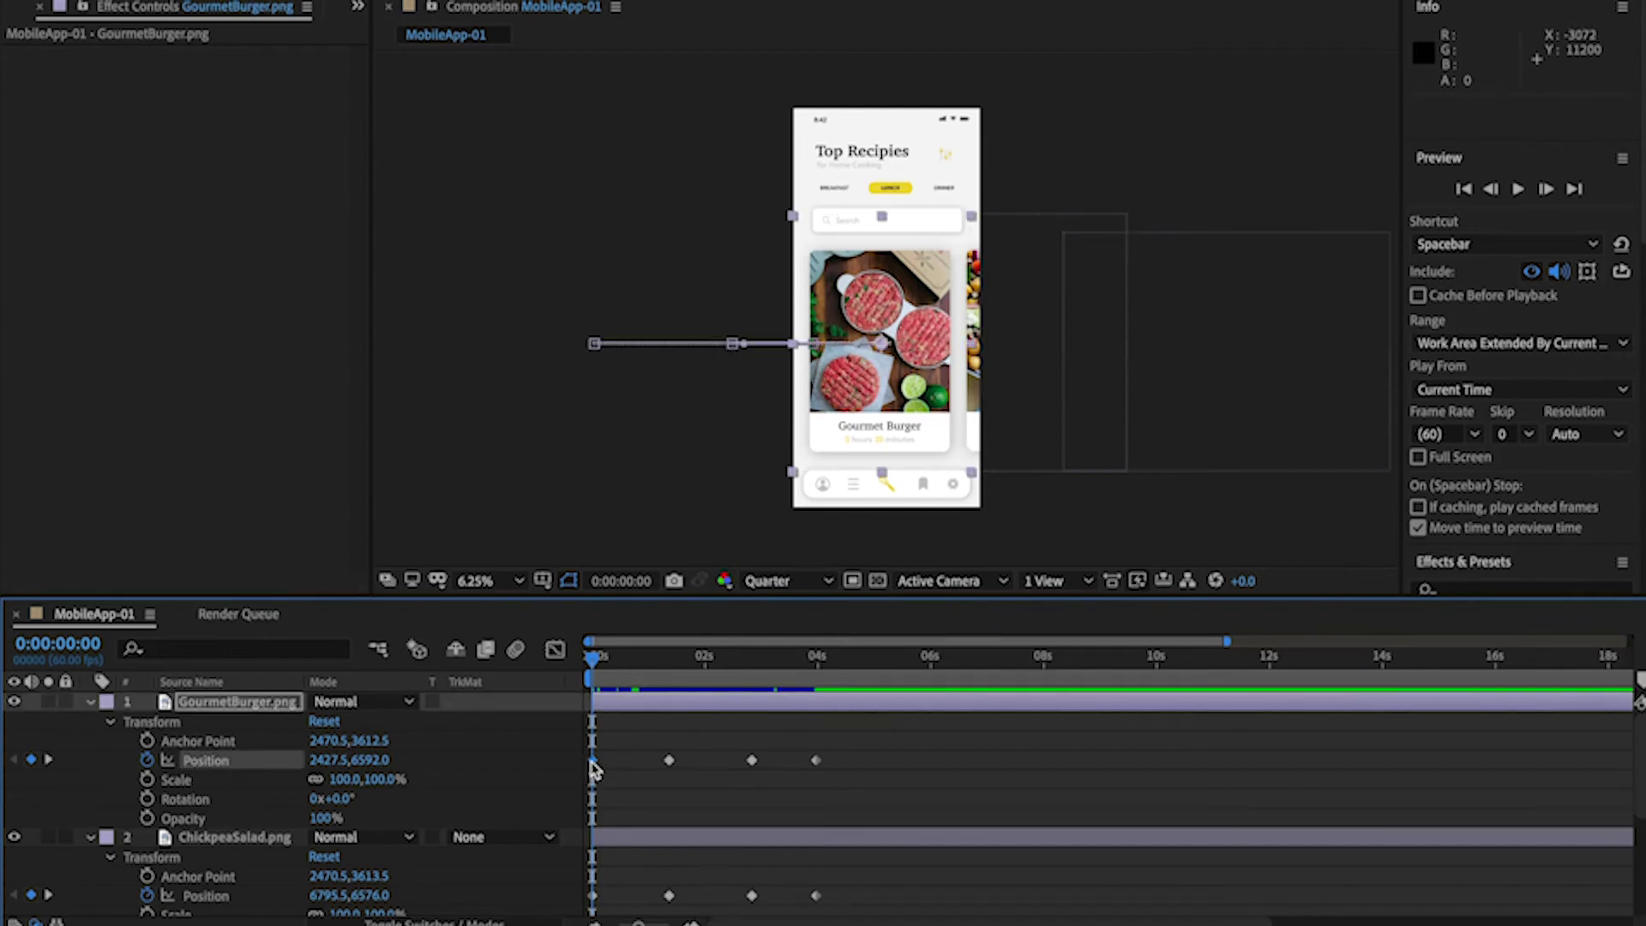
# Apply Keyframe Assistant > Easy Ease to all card layers' Position keyframes.
pyautogui.click(670, 761)
pyautogui.keyDown('shift'); pyautogui.click(751, 761); pyautogui.keyUp('shift')
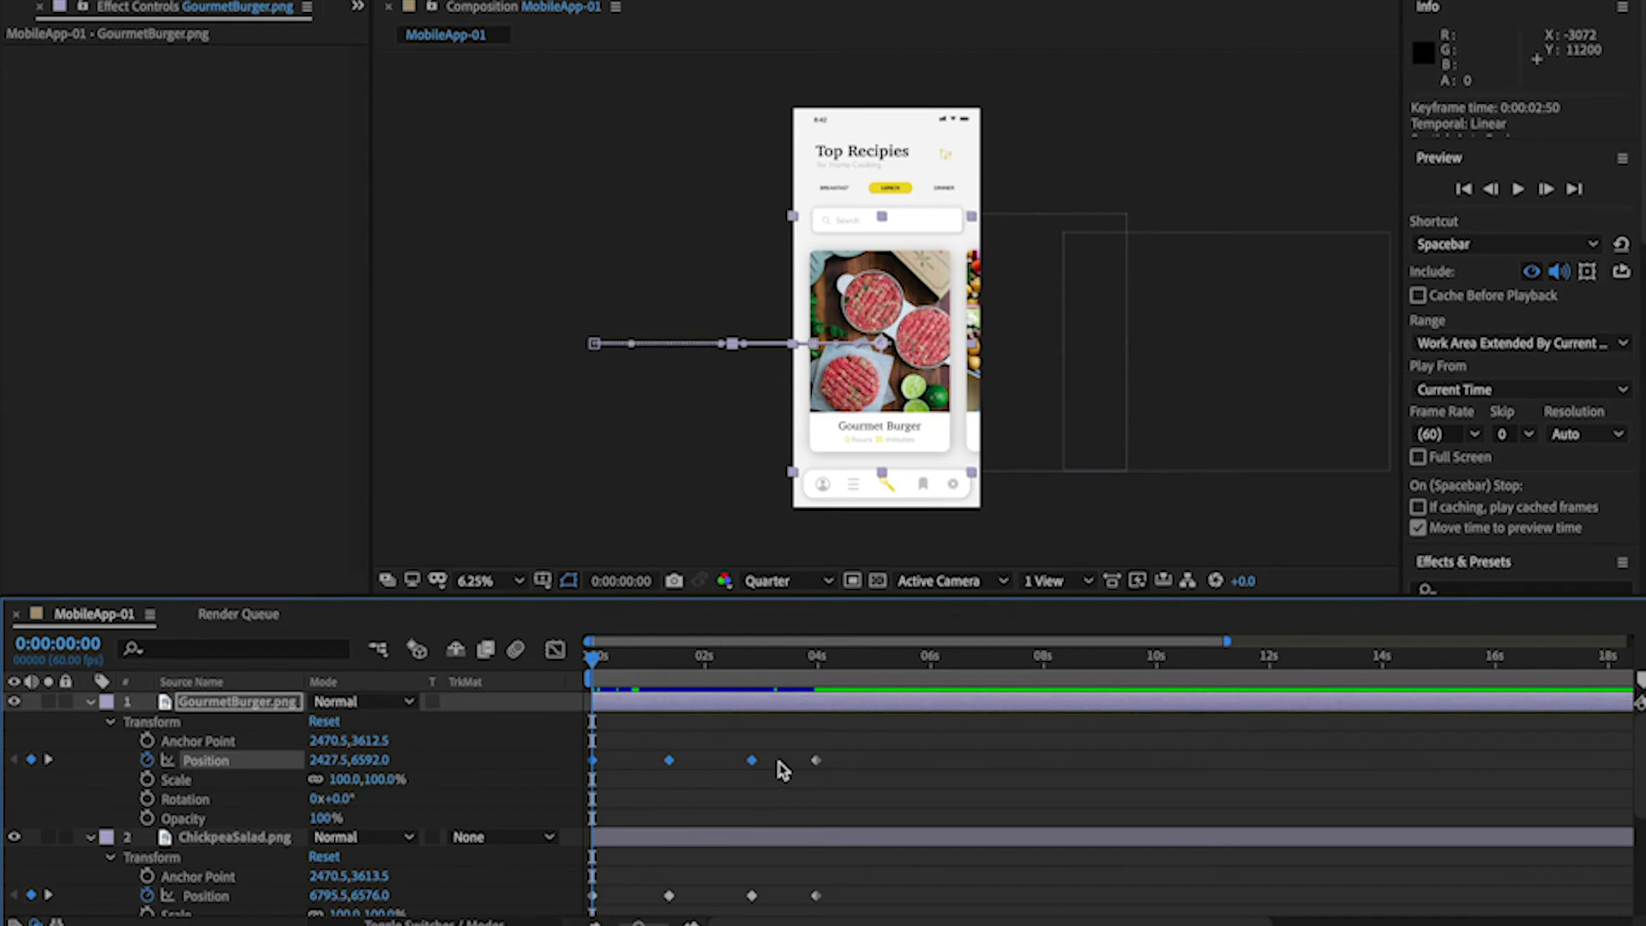
pyautogui.keyDown('shift'); pyautogui.click(815, 760); pyautogui.keyUp('shift')
pyautogui.click(882, 755)
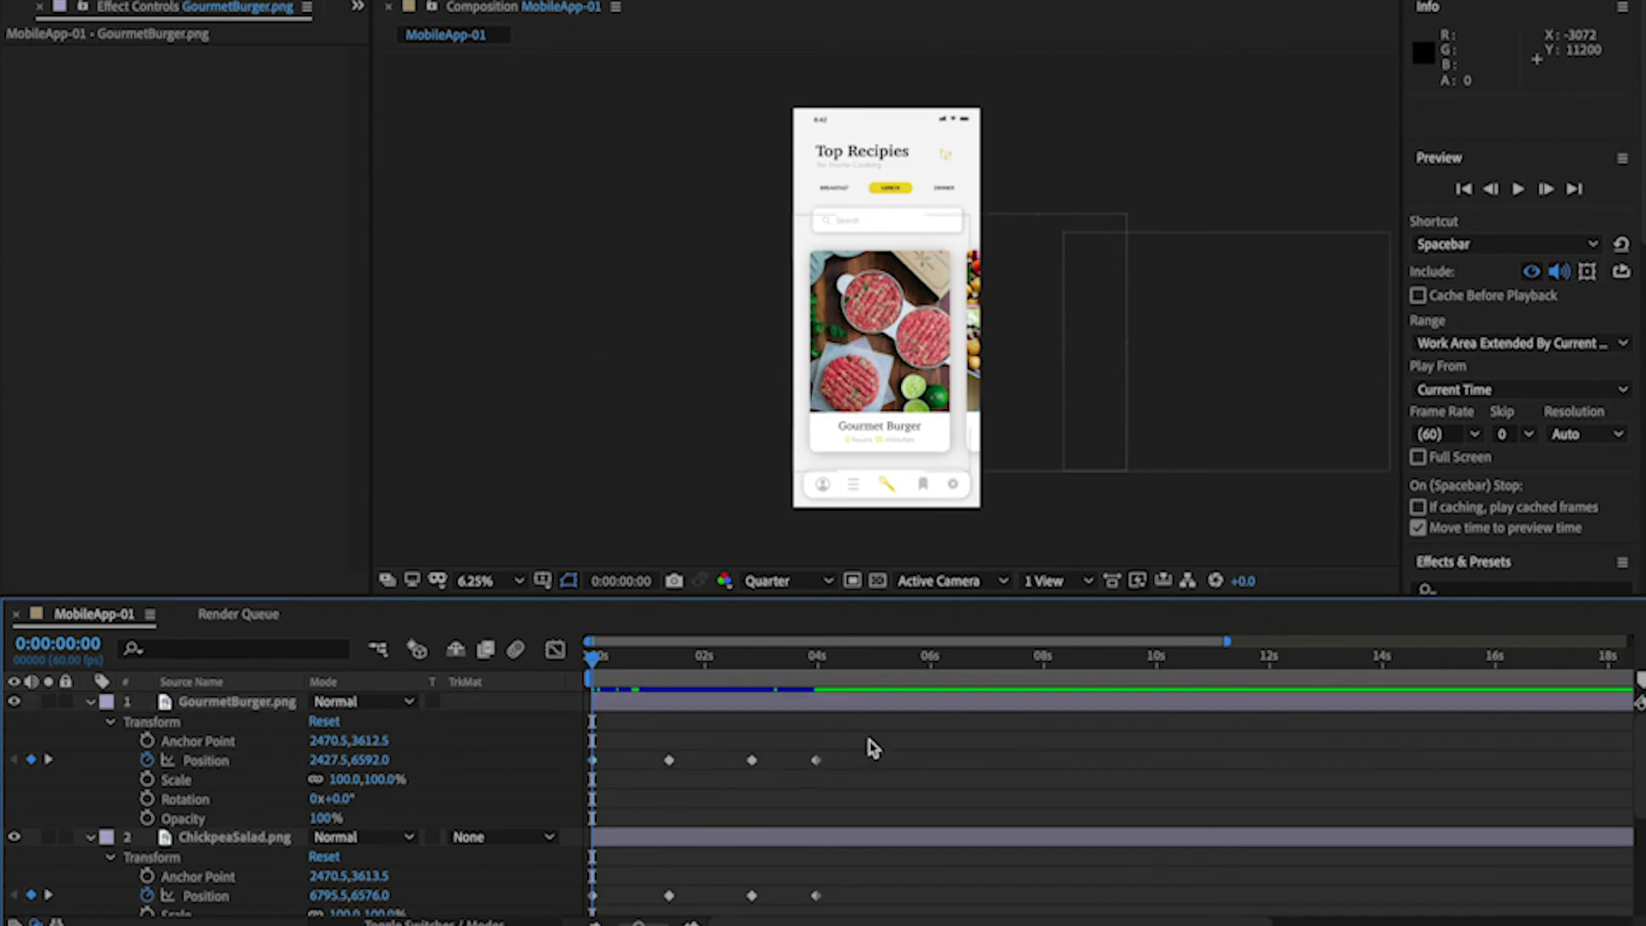
pyautogui.moveTo(874, 740); pyautogui.dragTo(582, 908)
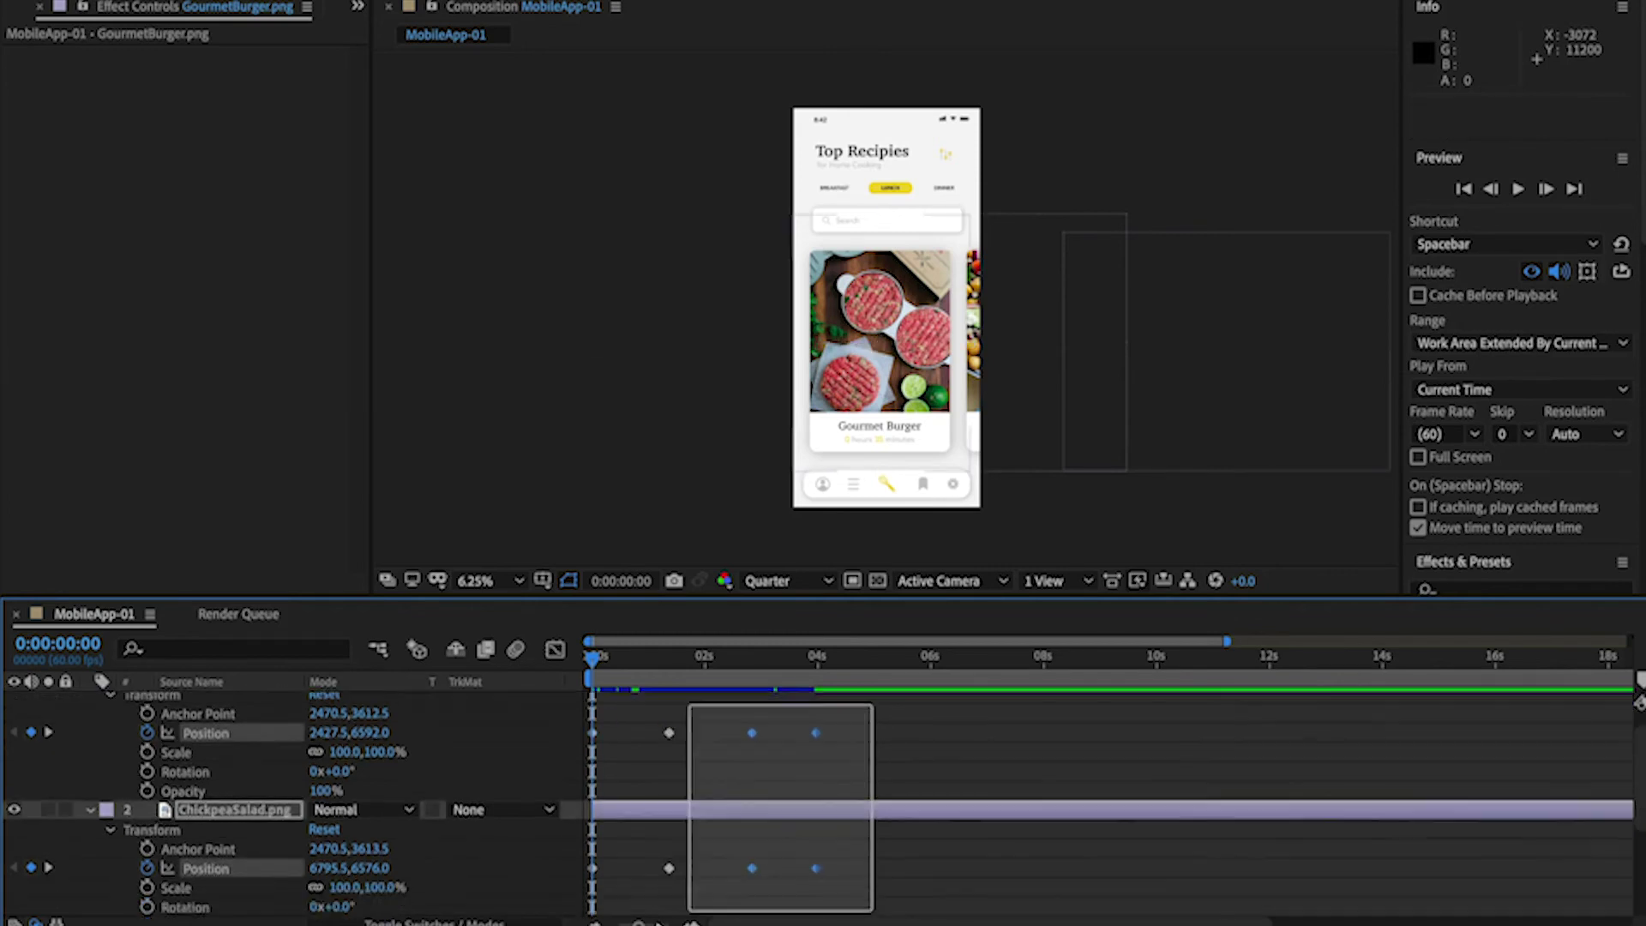
pyautogui.moveTo(590, 909); pyautogui.dragTo(587, 916)
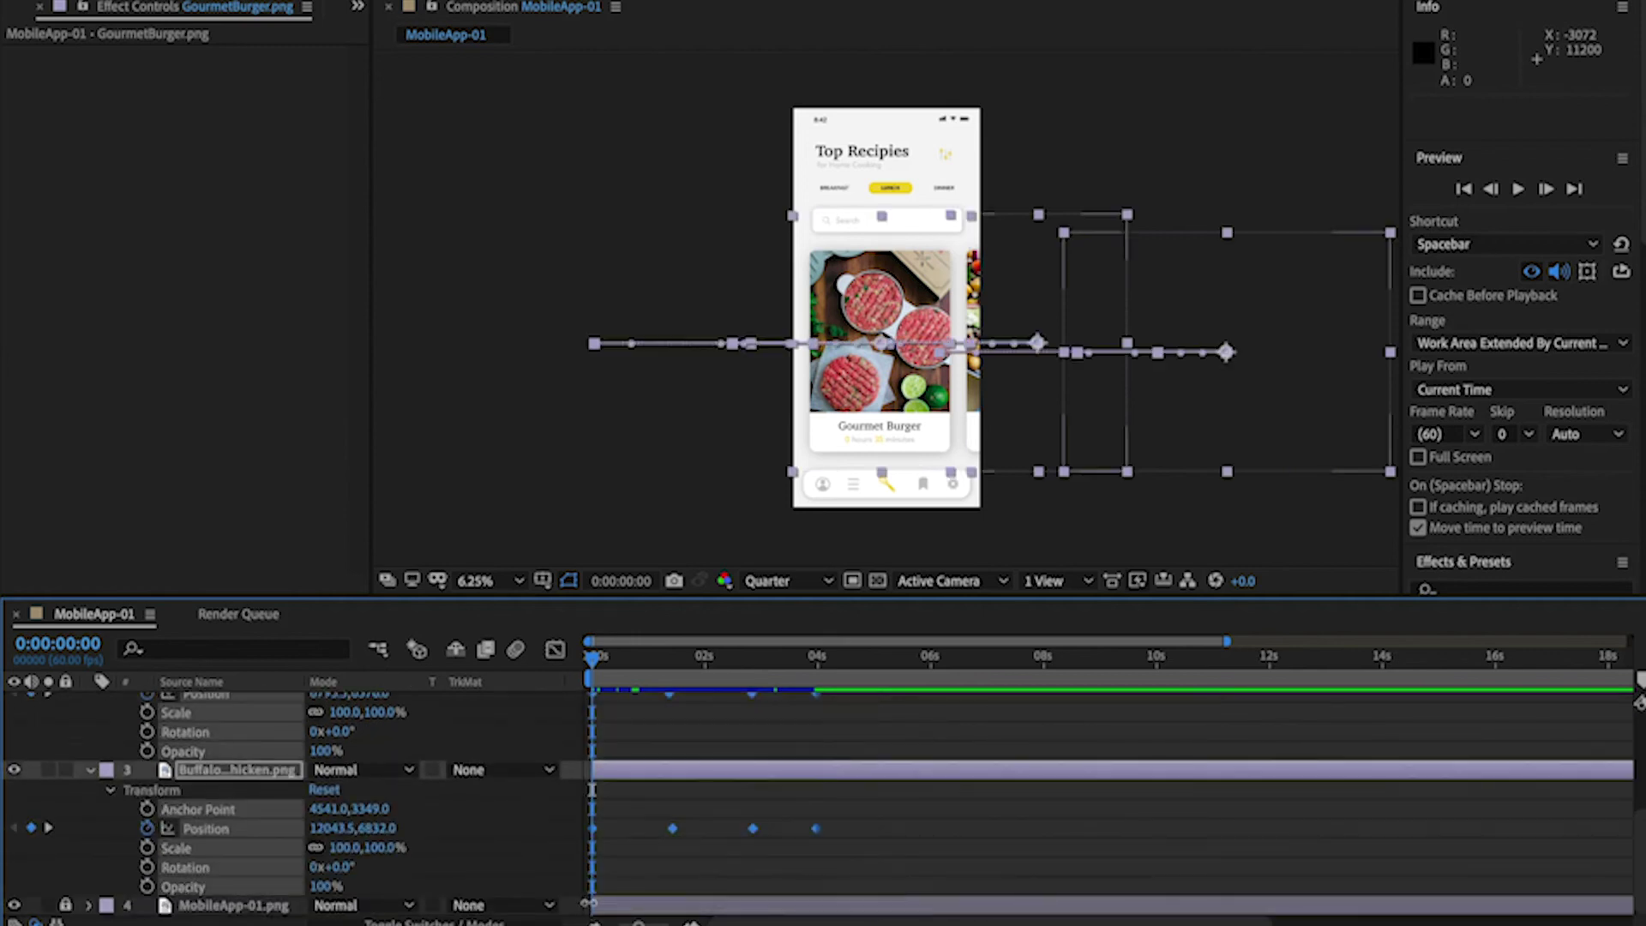
pyautogui.scroll(1, 666, 862)
pyautogui.scroll(3, 671, 837)
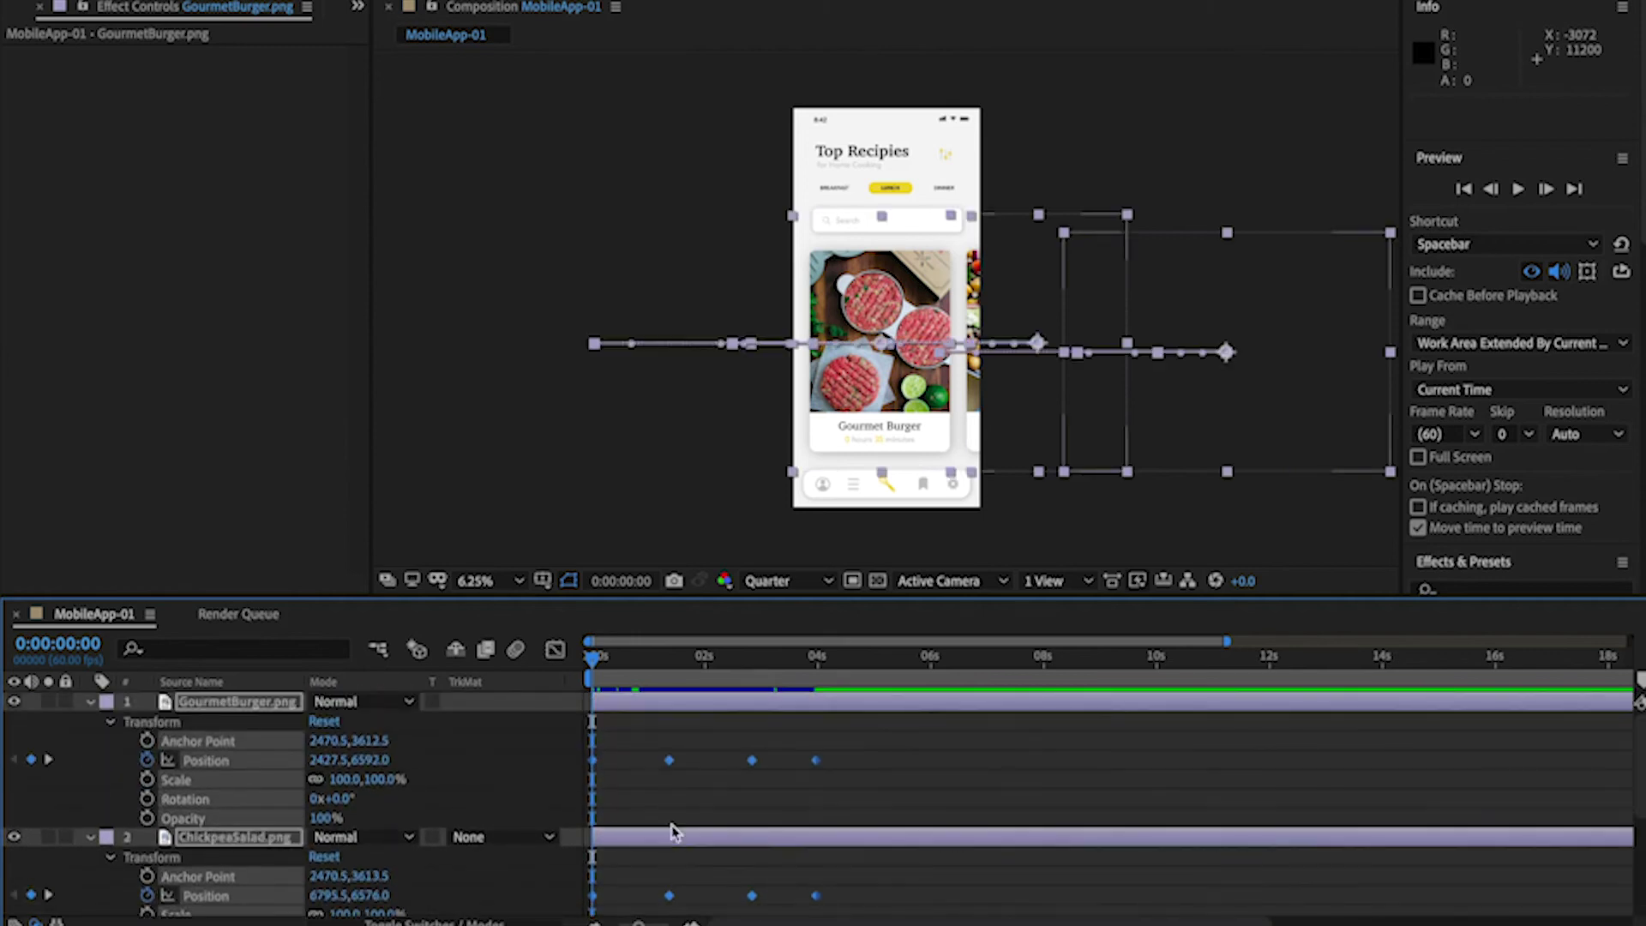
pyautogui.rightClick(670, 764)
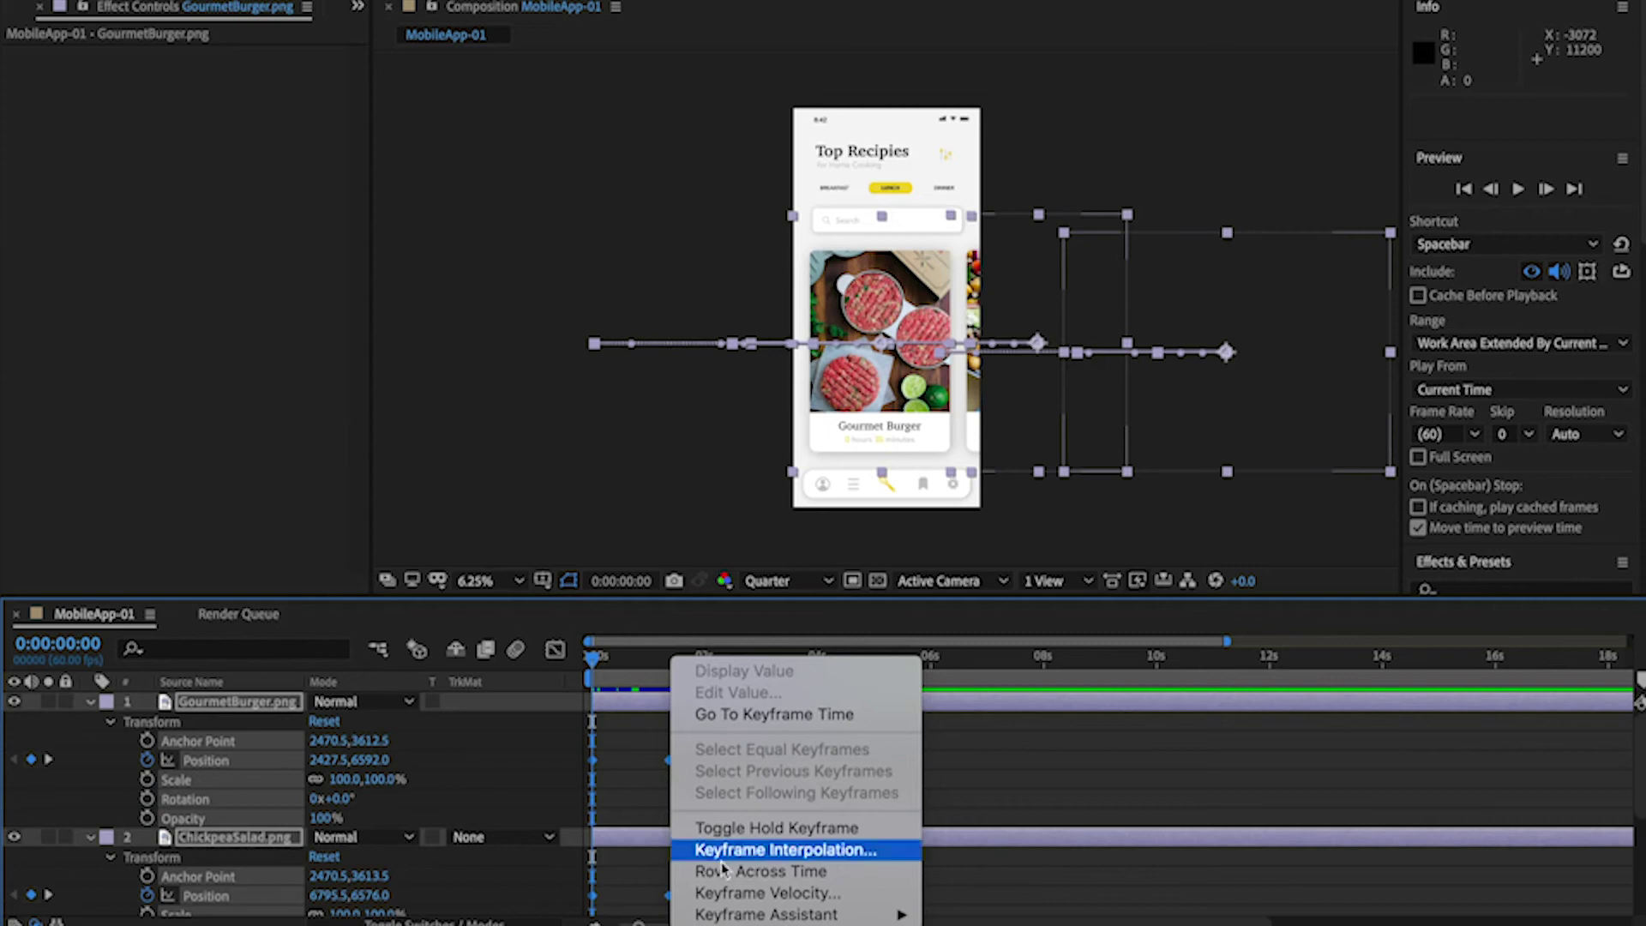
pyautogui.moveTo(766, 914)
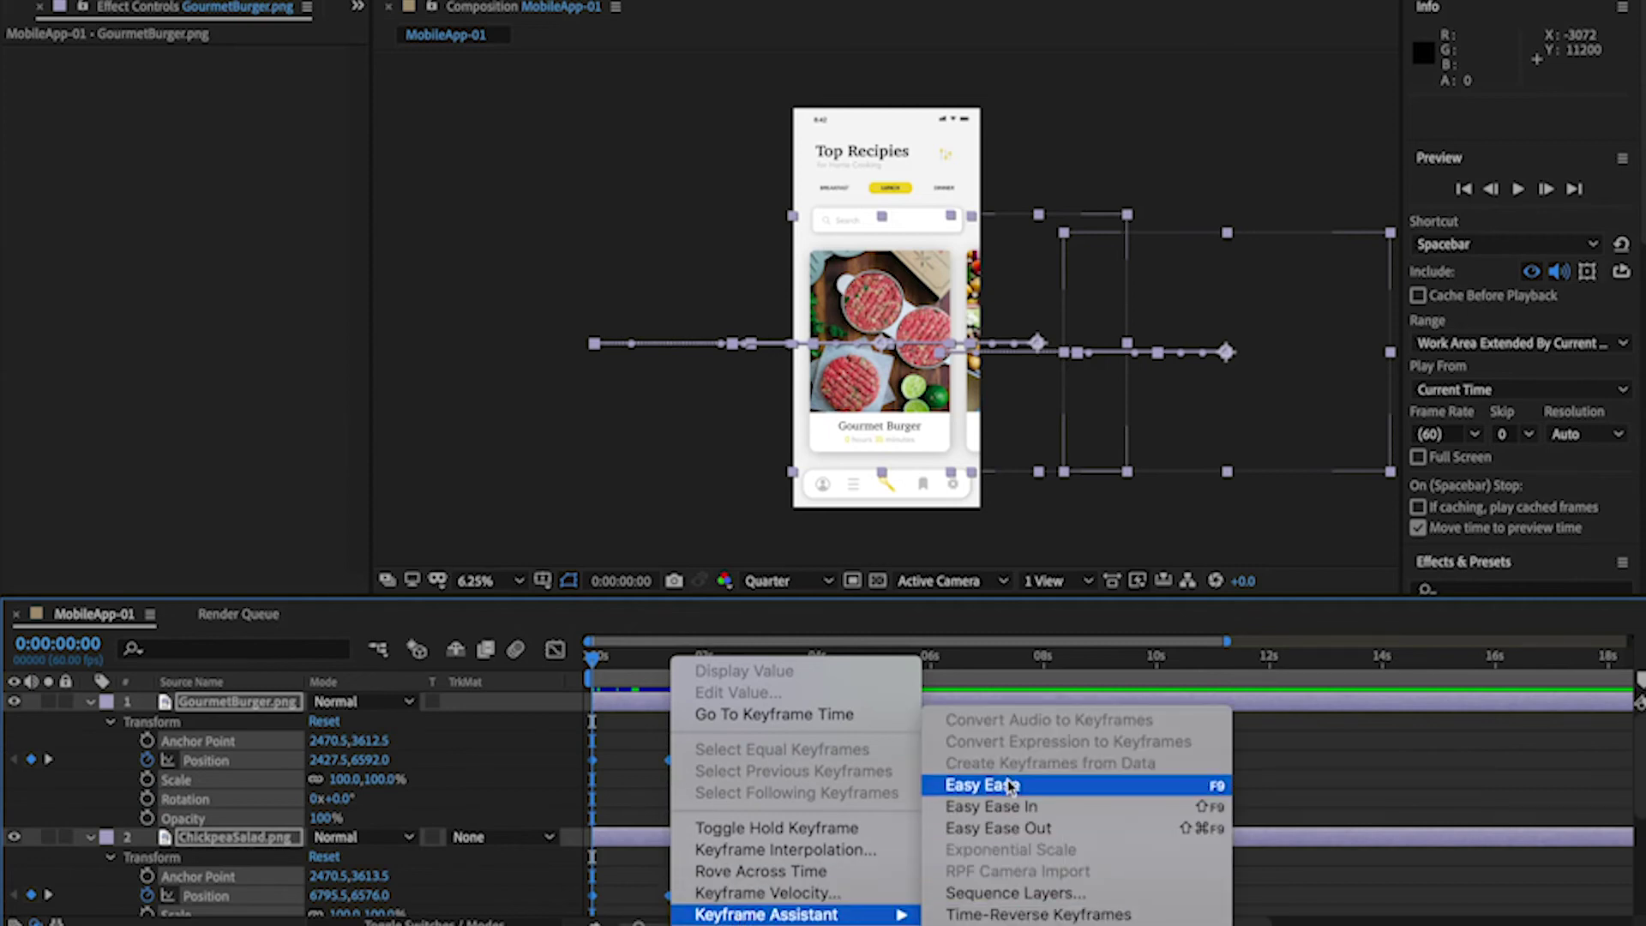
pyautogui.click(1010, 786)
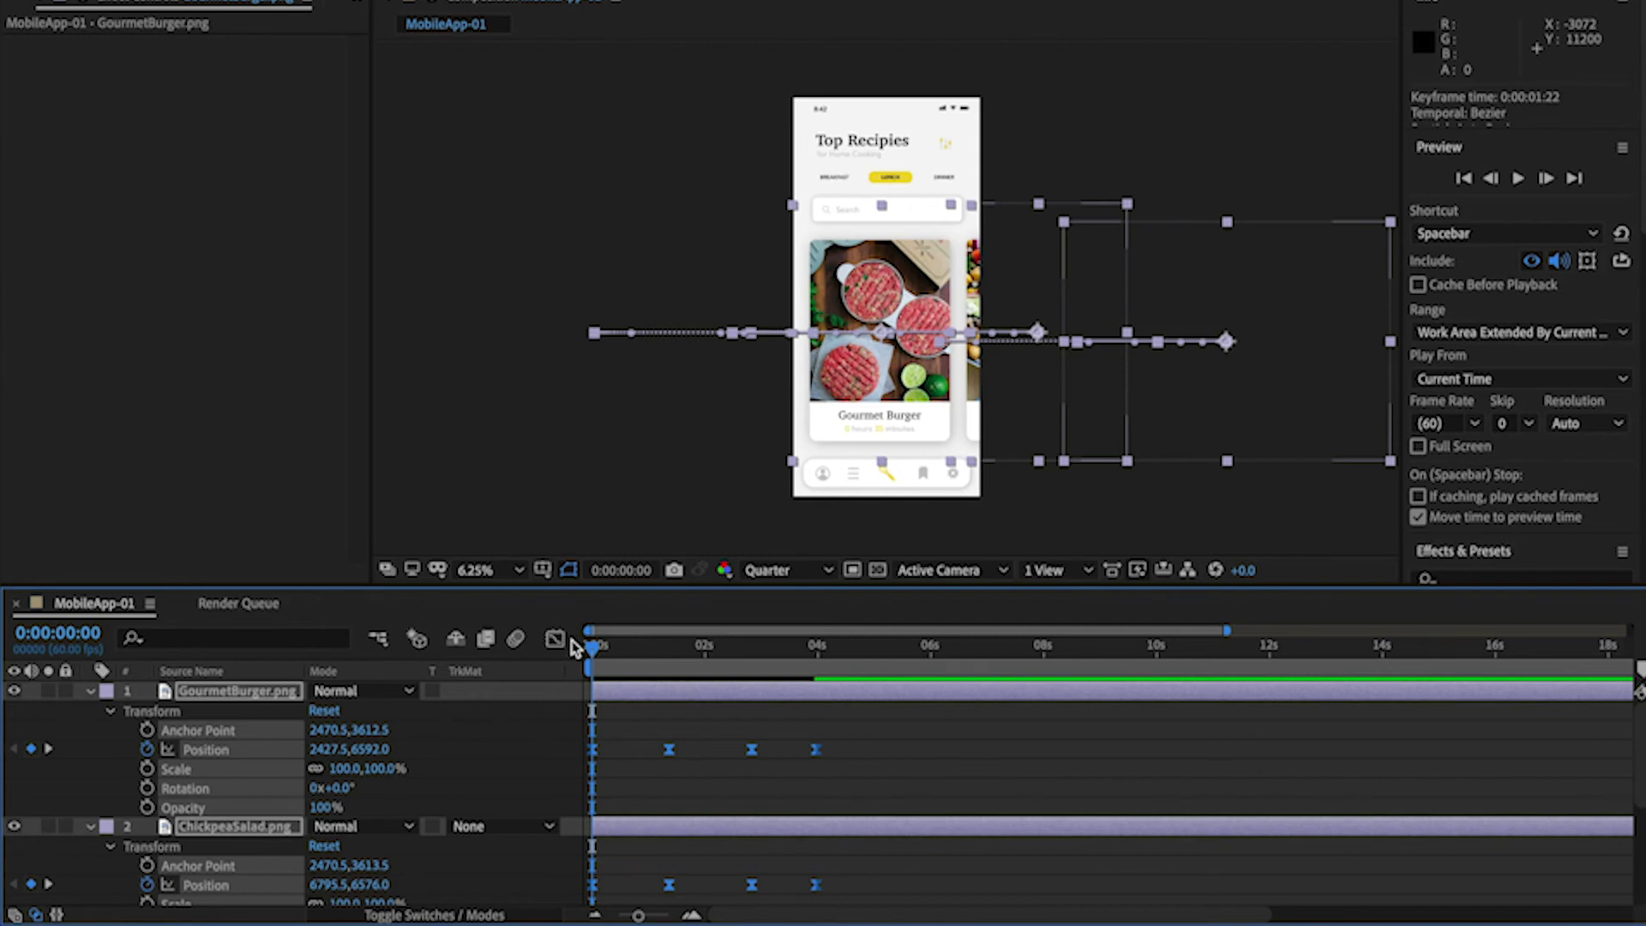
# Show the card keyframes in the Graph Editor's speed graph.
pyautogui.click(555, 639)
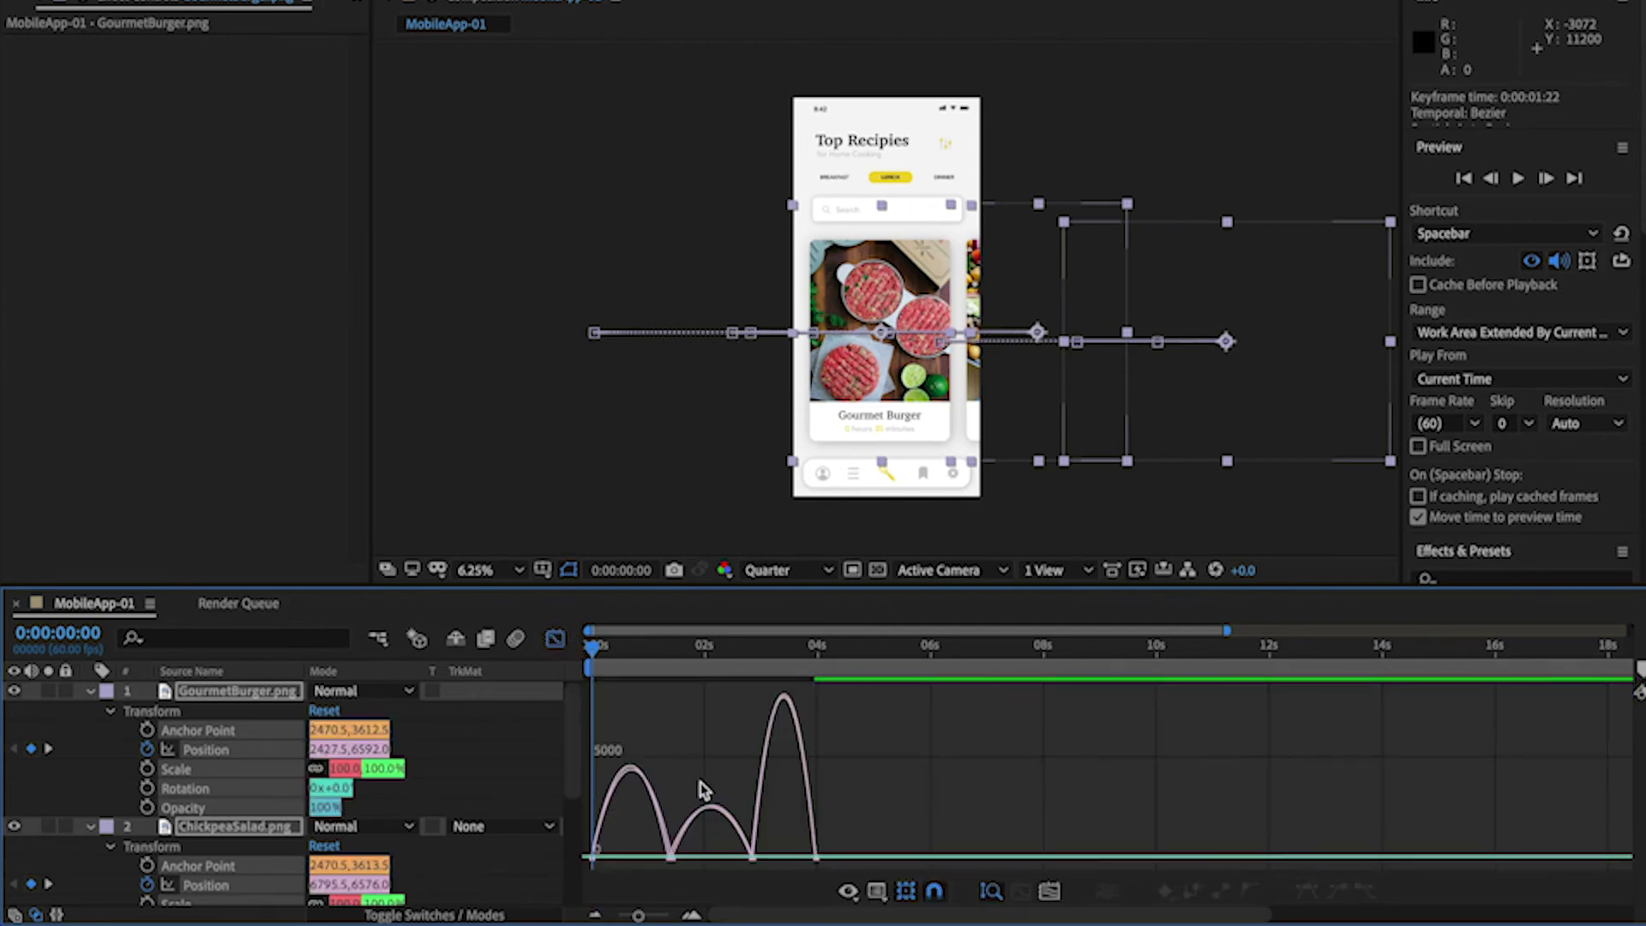
pyautogui.click(876, 891)
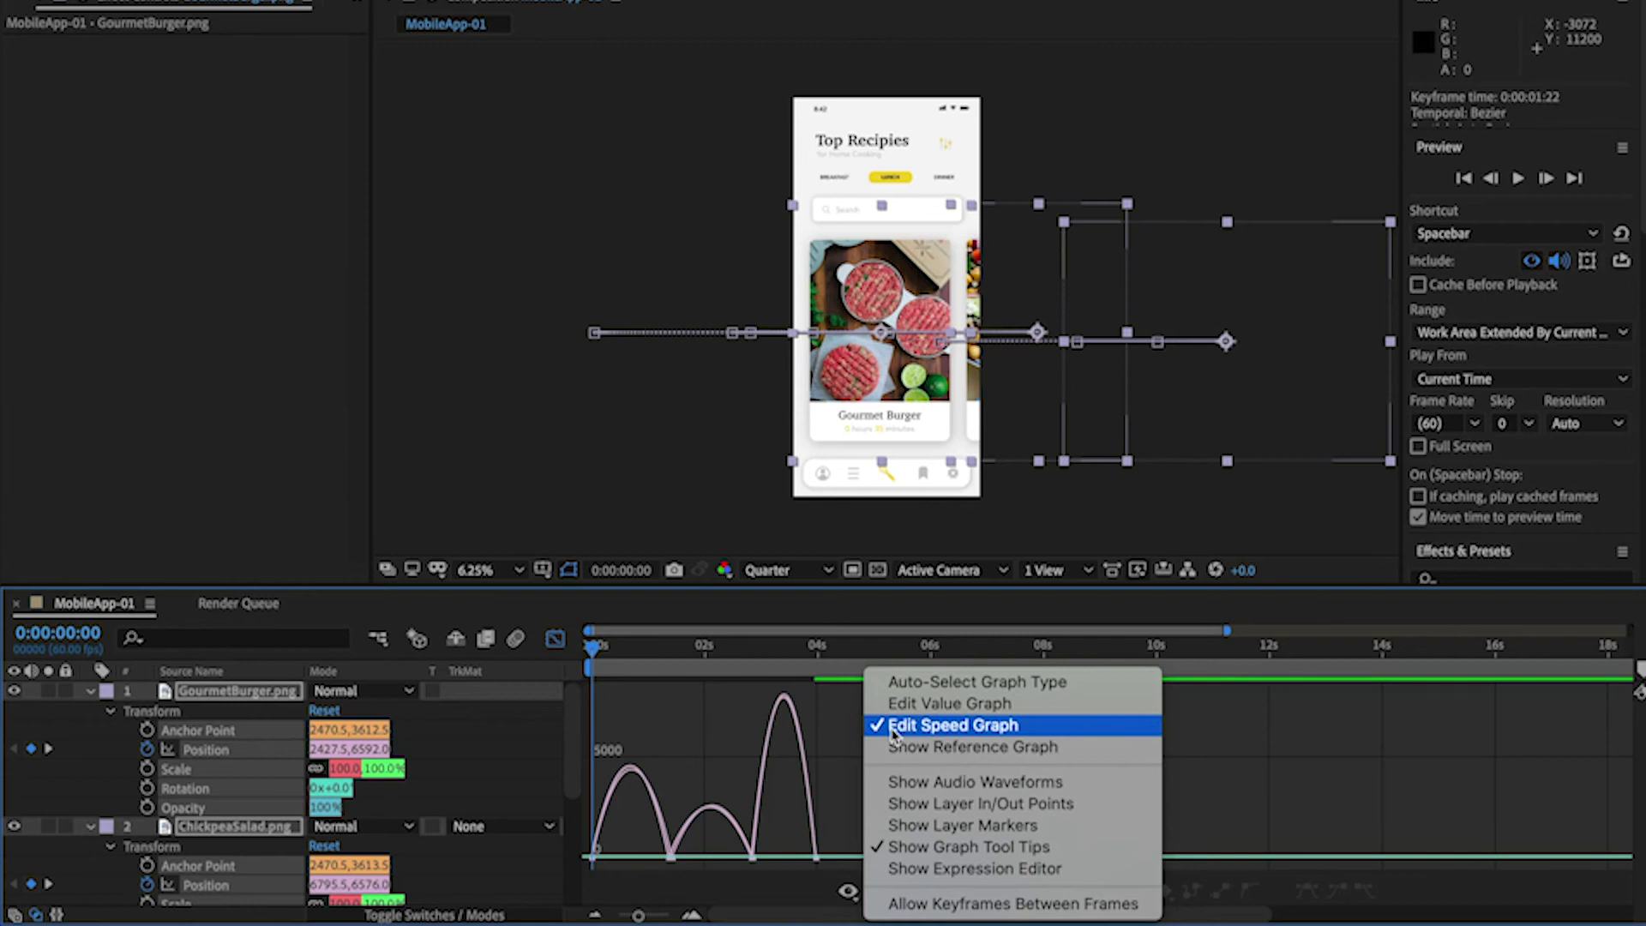
pyautogui.click(894, 731)
pyautogui.hotkey('ctrl', 'a')
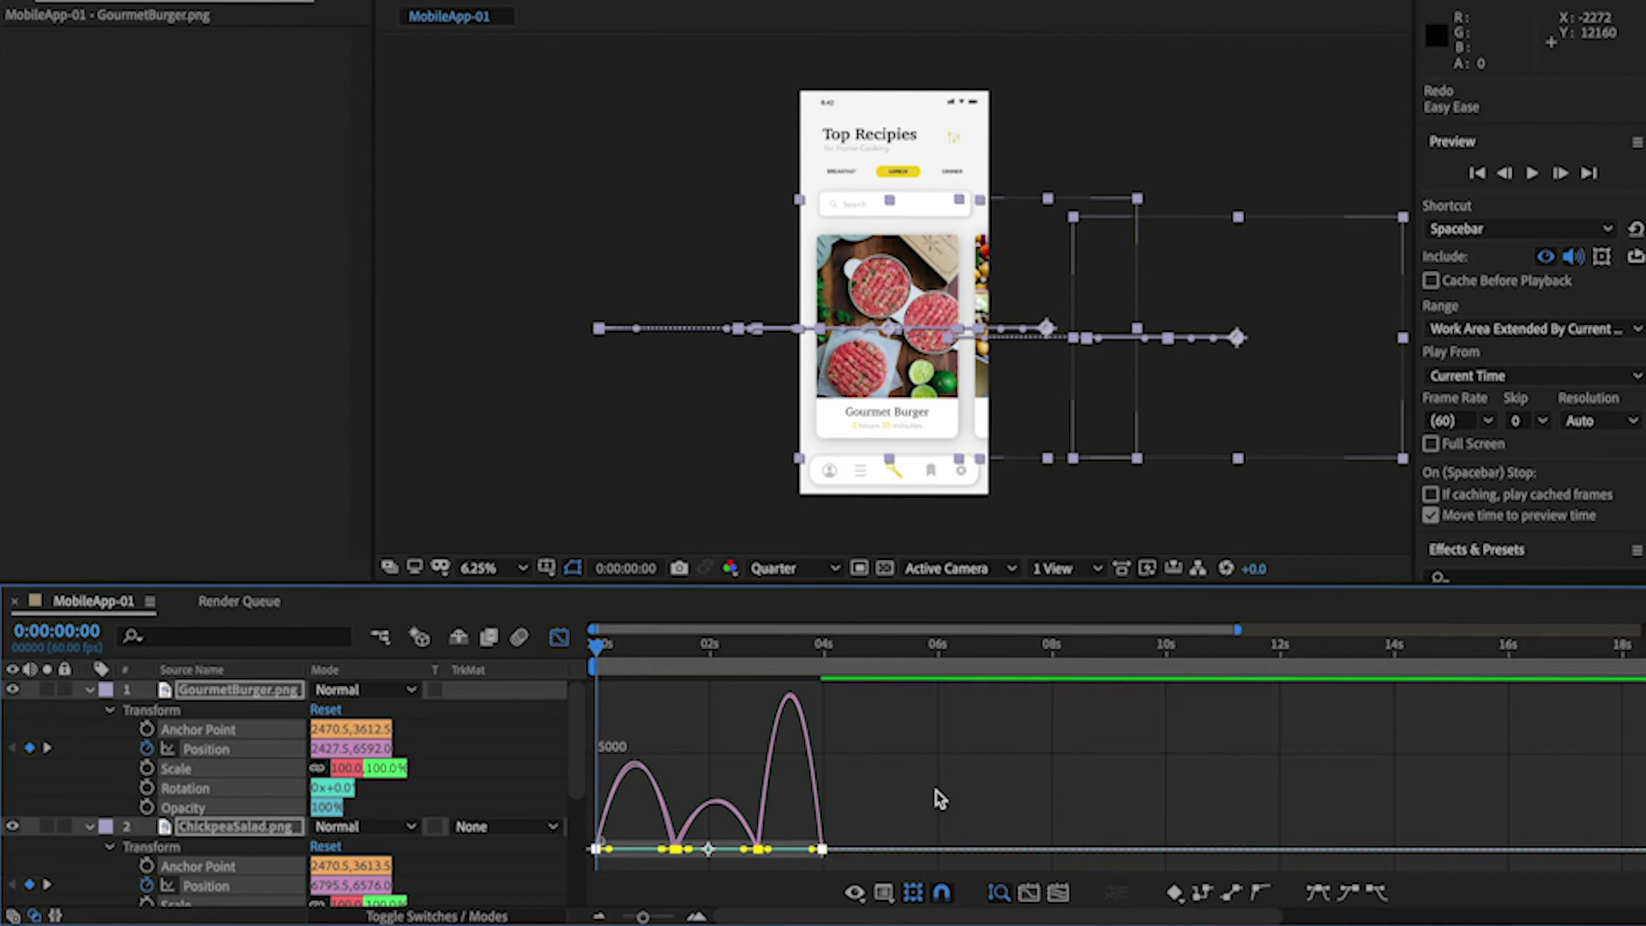
pyautogui.hotkey('ctrl', 'shift', 'z')
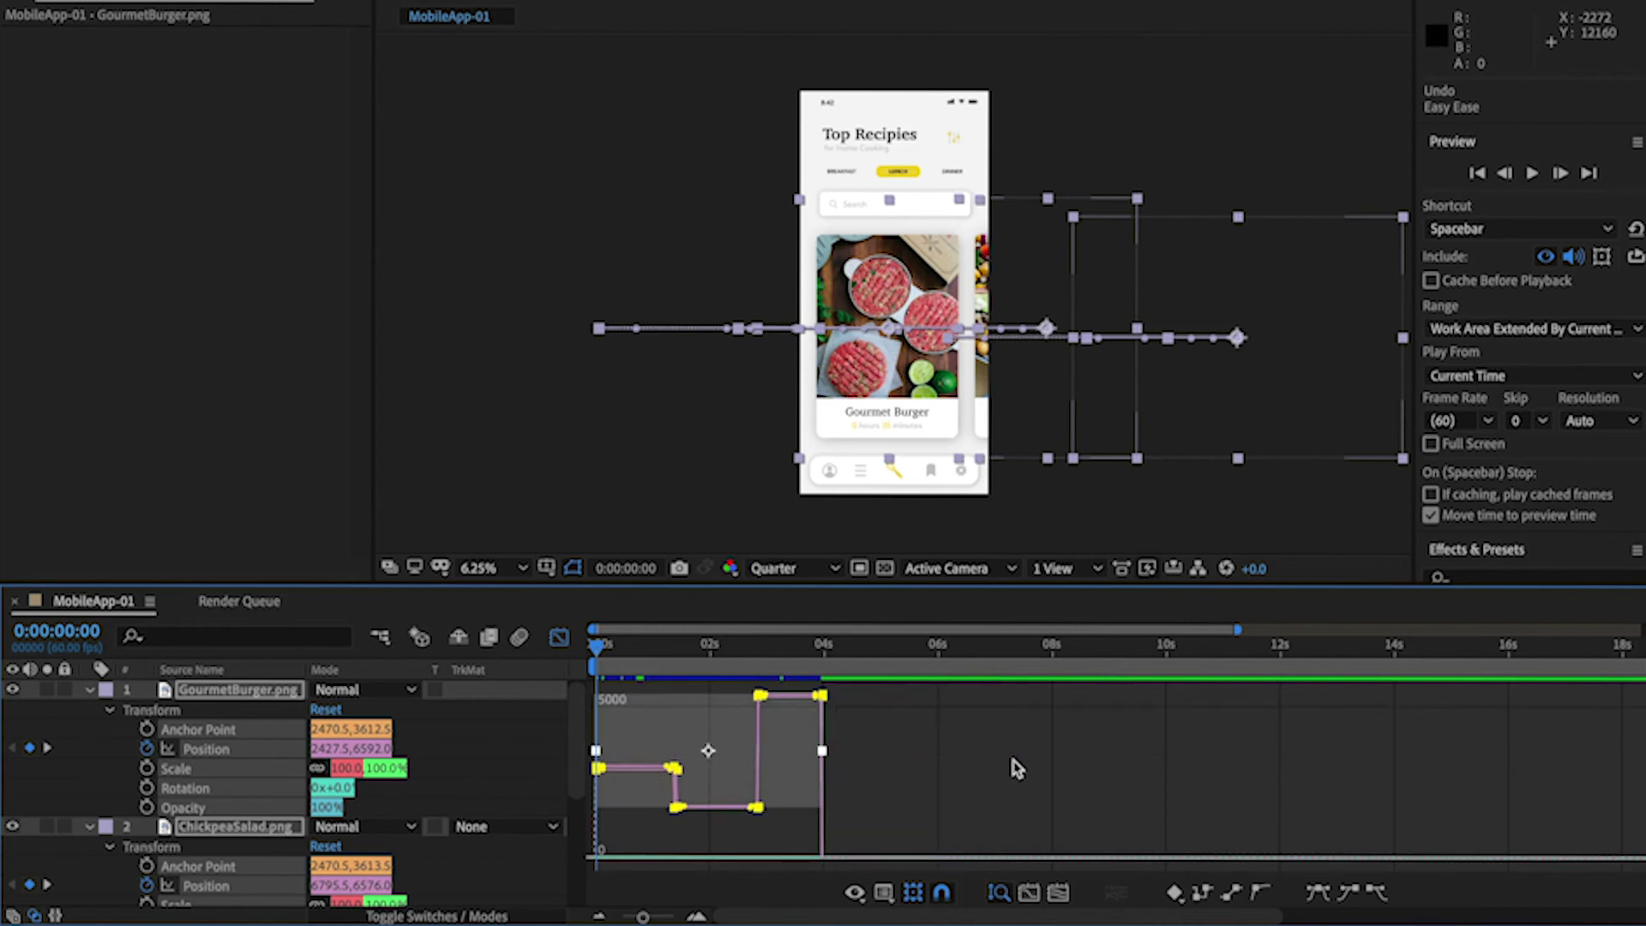
pyautogui.hotkey('ctrl', 'z')
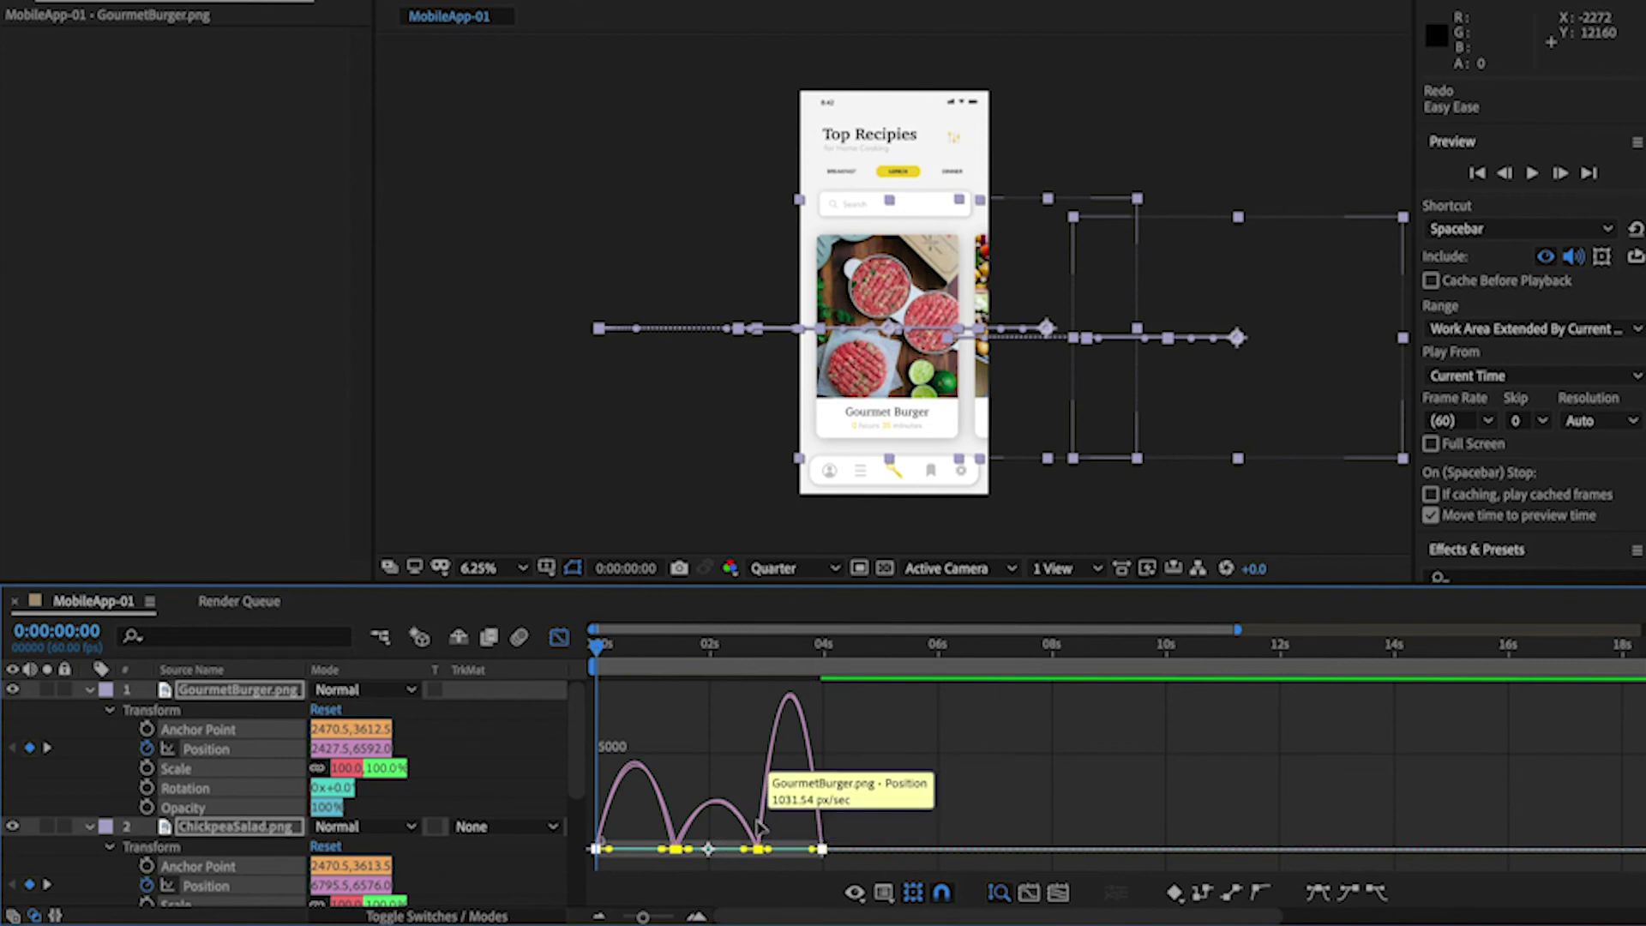
pyautogui.click(873, 801)
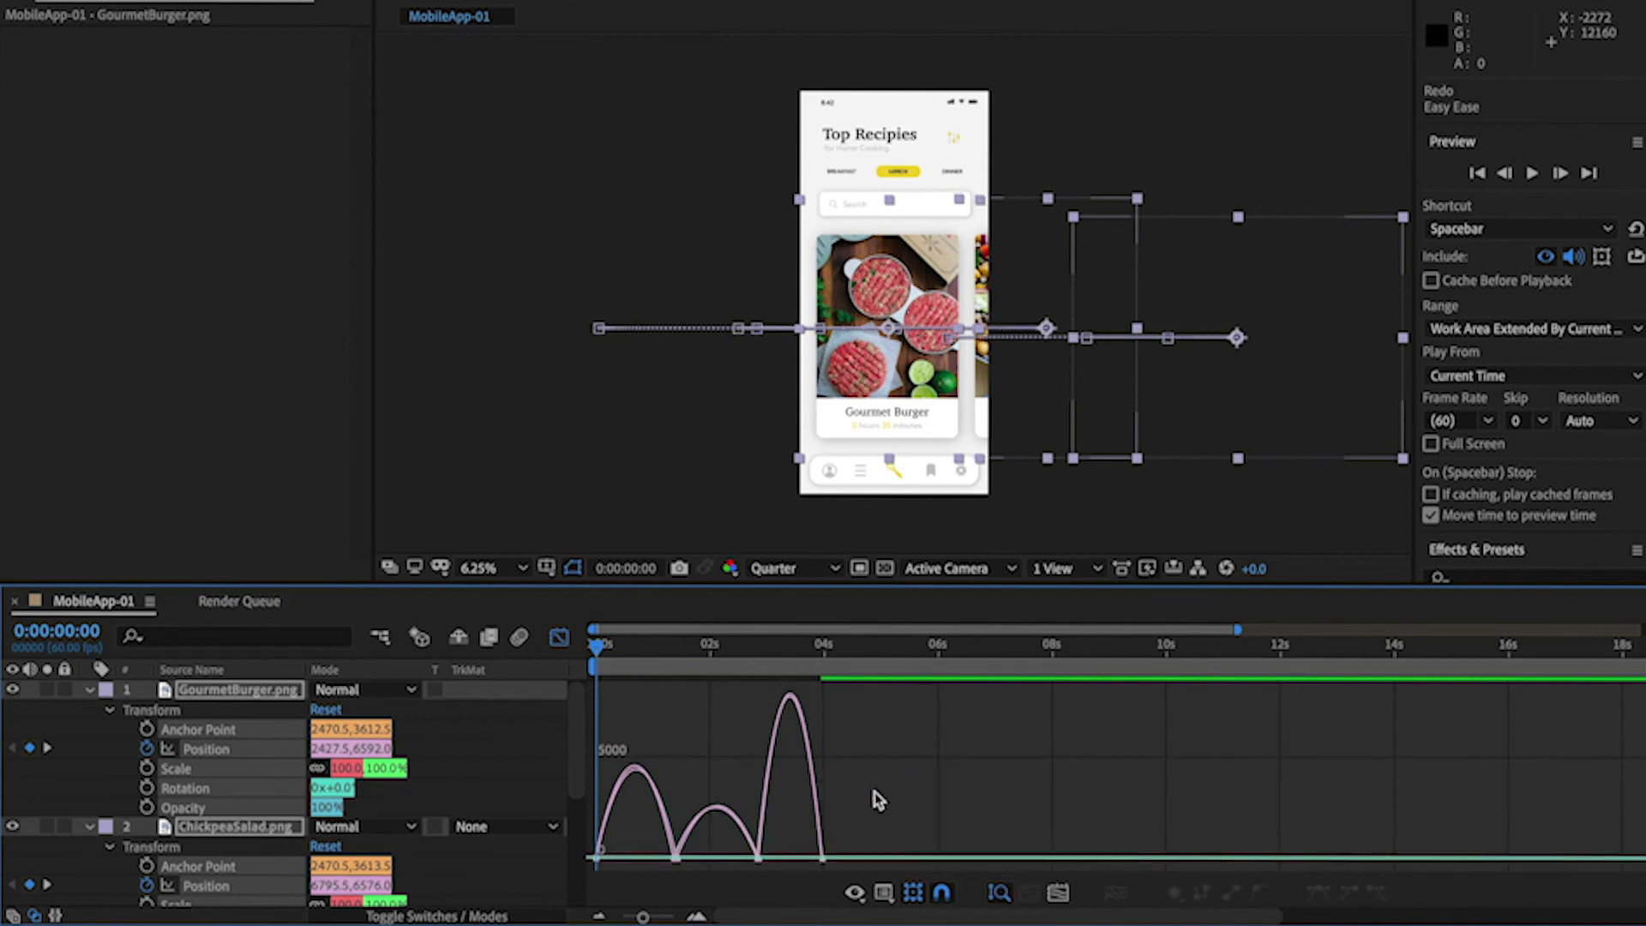
# Drag out the influence handles of the first and 1:25 keyframes for stronger easing.
pyautogui.click(599, 861)
pyautogui.moveTo(598, 859)
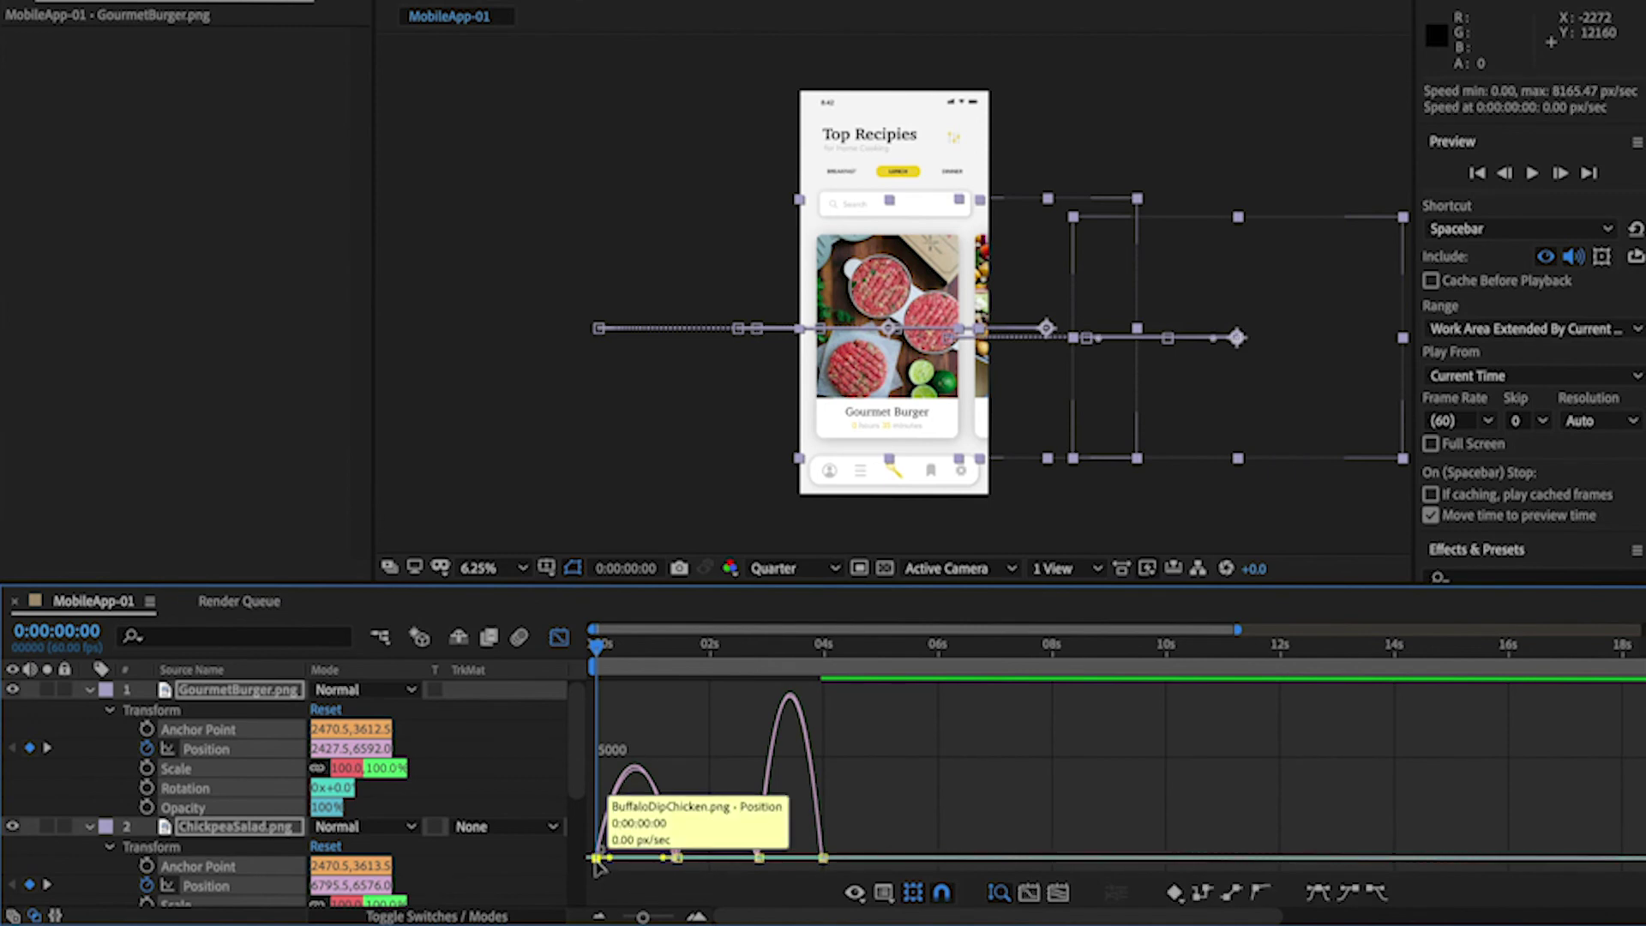
pyautogui.moveTo(615, 864); pyautogui.dragTo(632, 862)
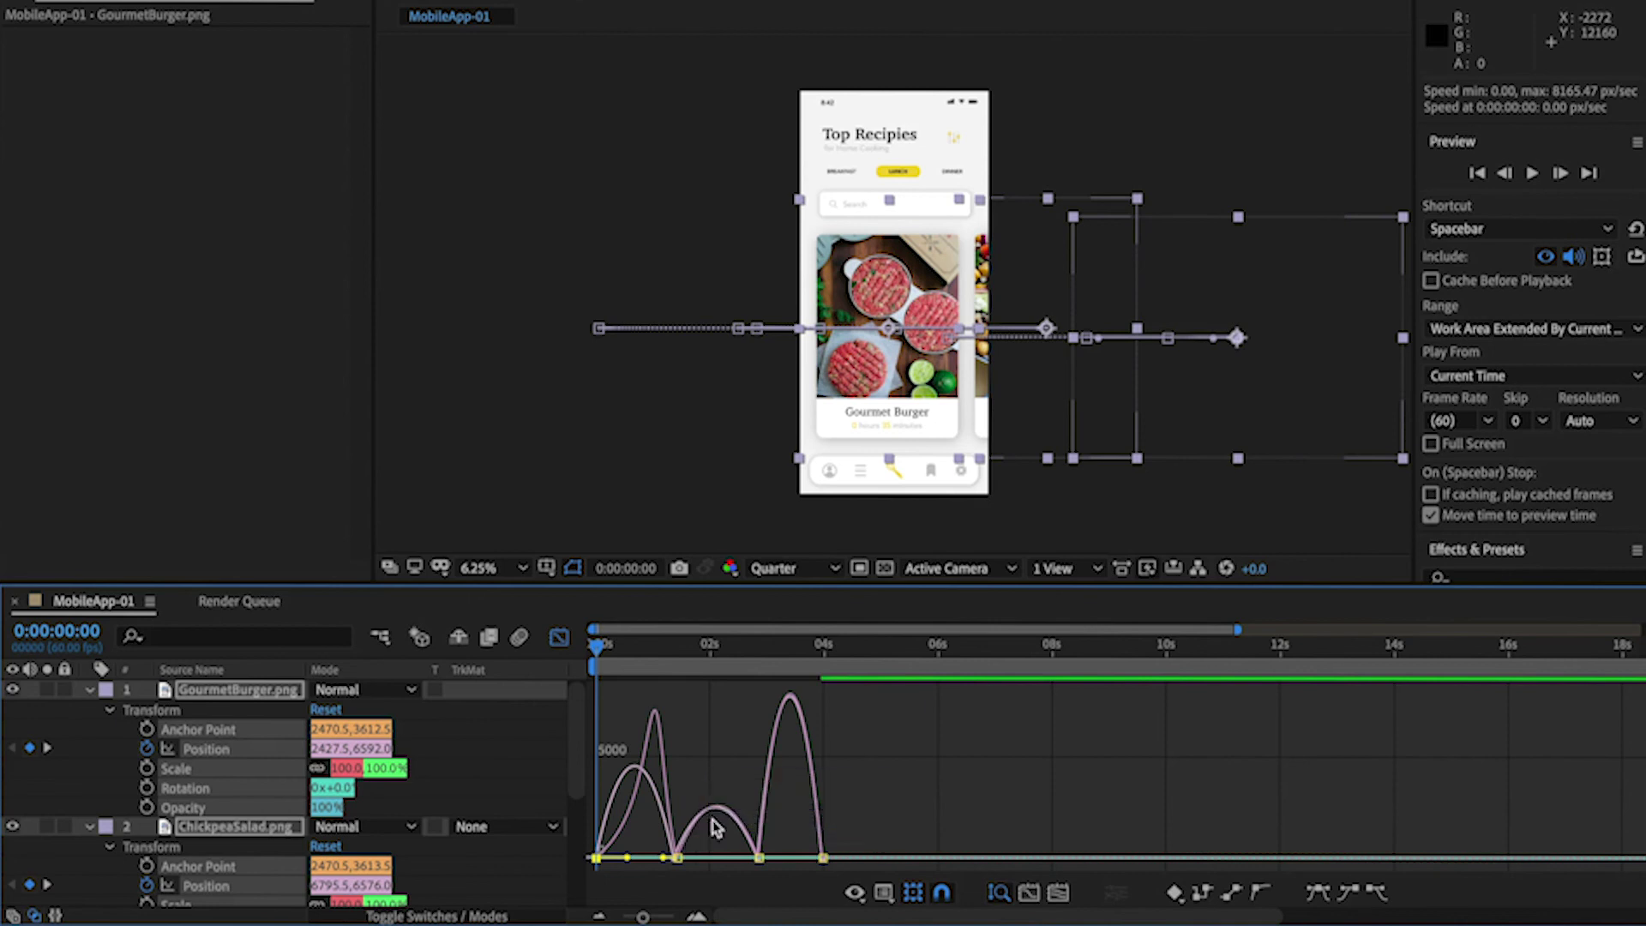
pyautogui.click(677, 860)
pyautogui.moveTo(691, 863); pyautogui.dragTo(708, 864)
pyautogui.click(760, 860)
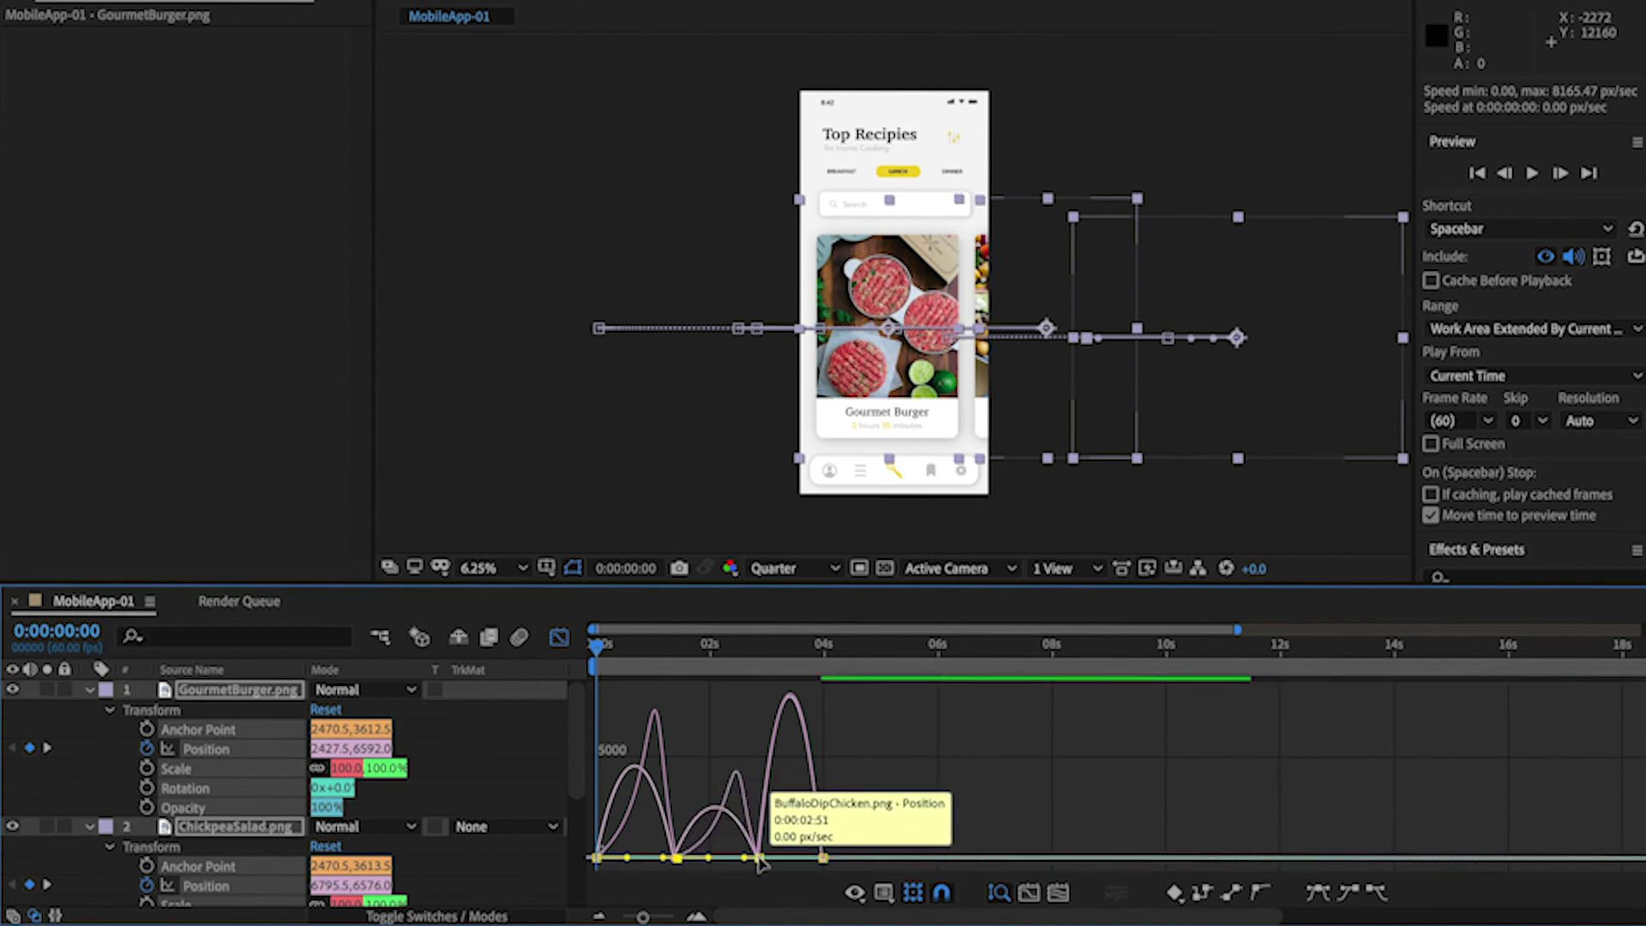
# Set the 2:51 keyframe's velocity to 80% incoming and outgoing influence.
pyautogui.hotkey('ctrl', 'shift', 'k')
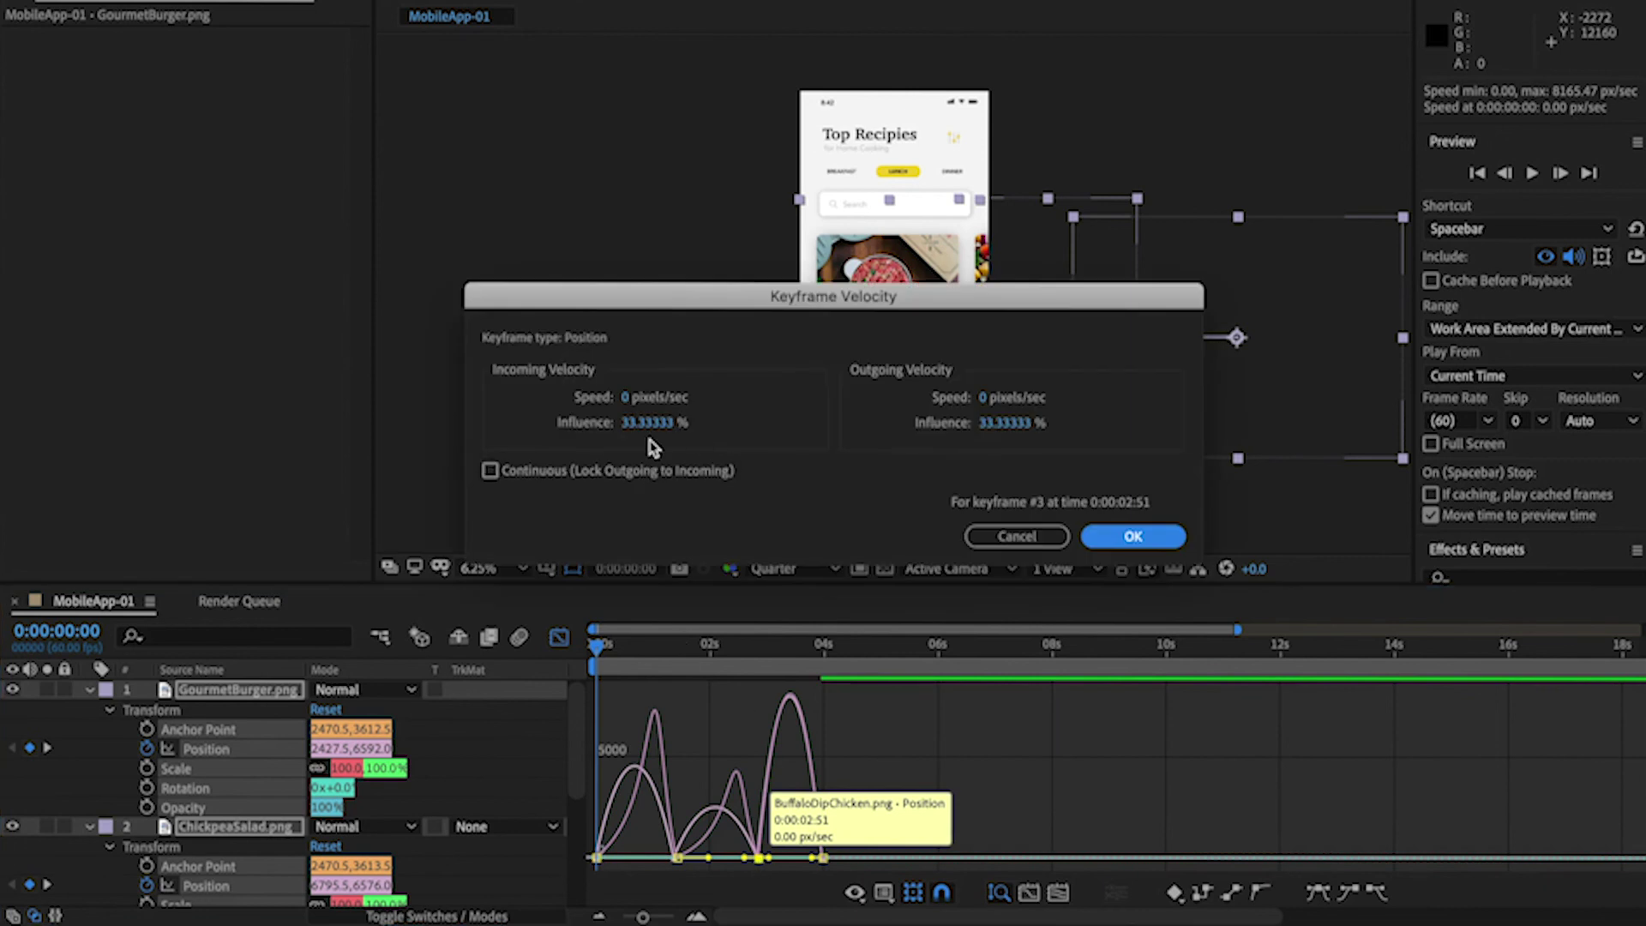
pyautogui.click(651, 435)
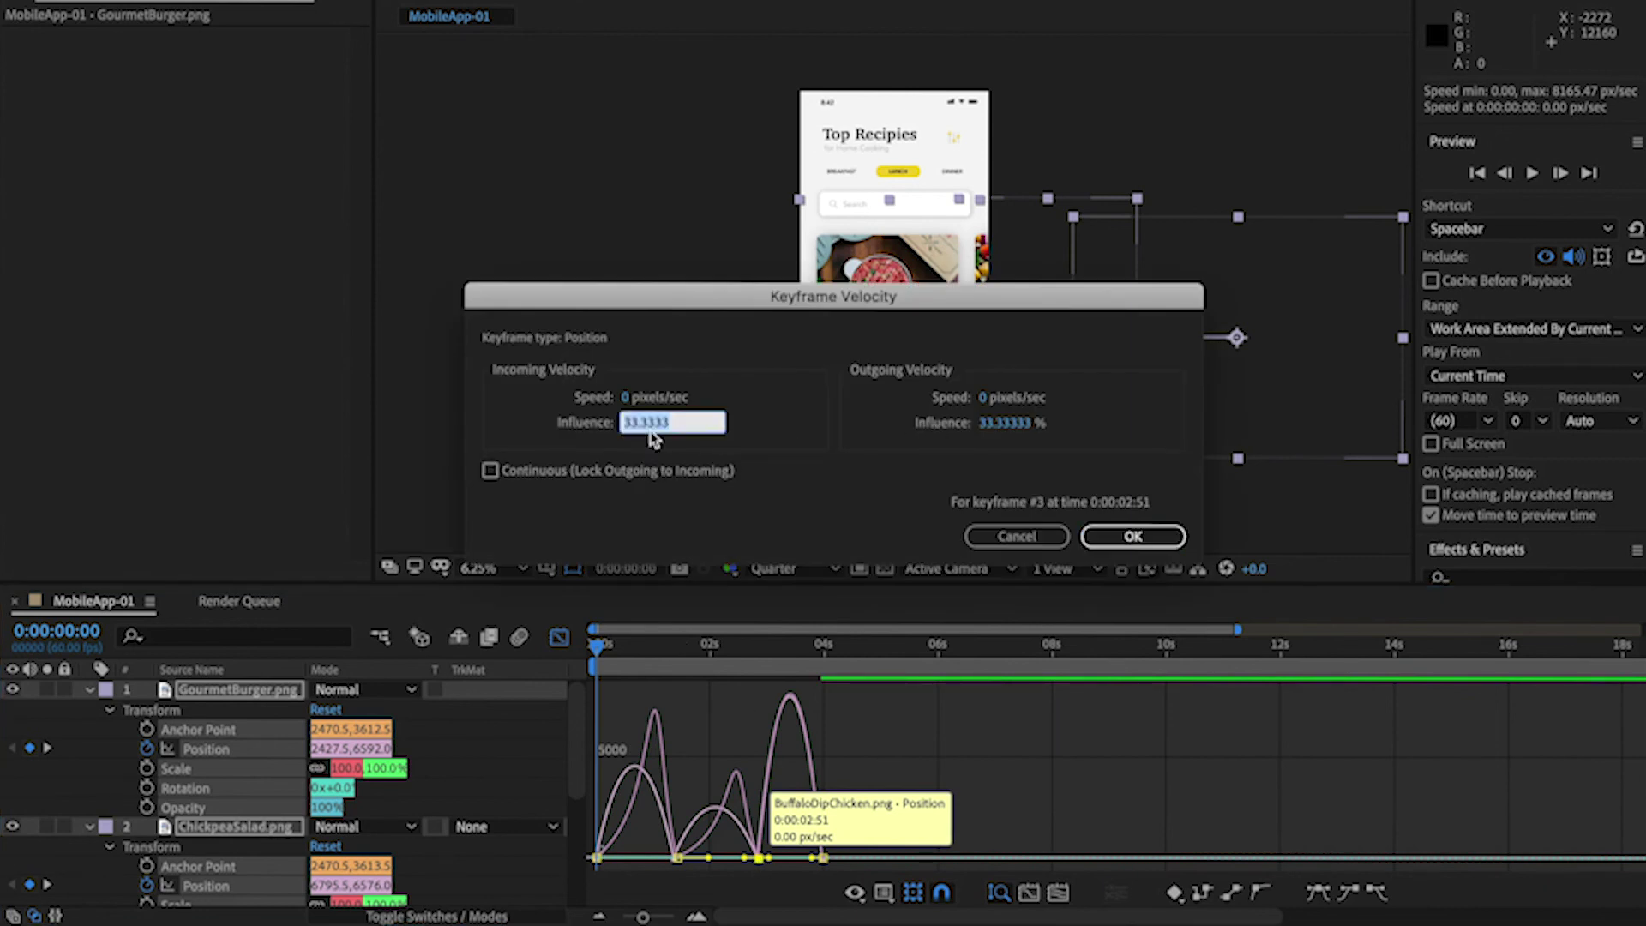
pyautogui.write('80')
pyautogui.press('Tab')
pyautogui.write('8')
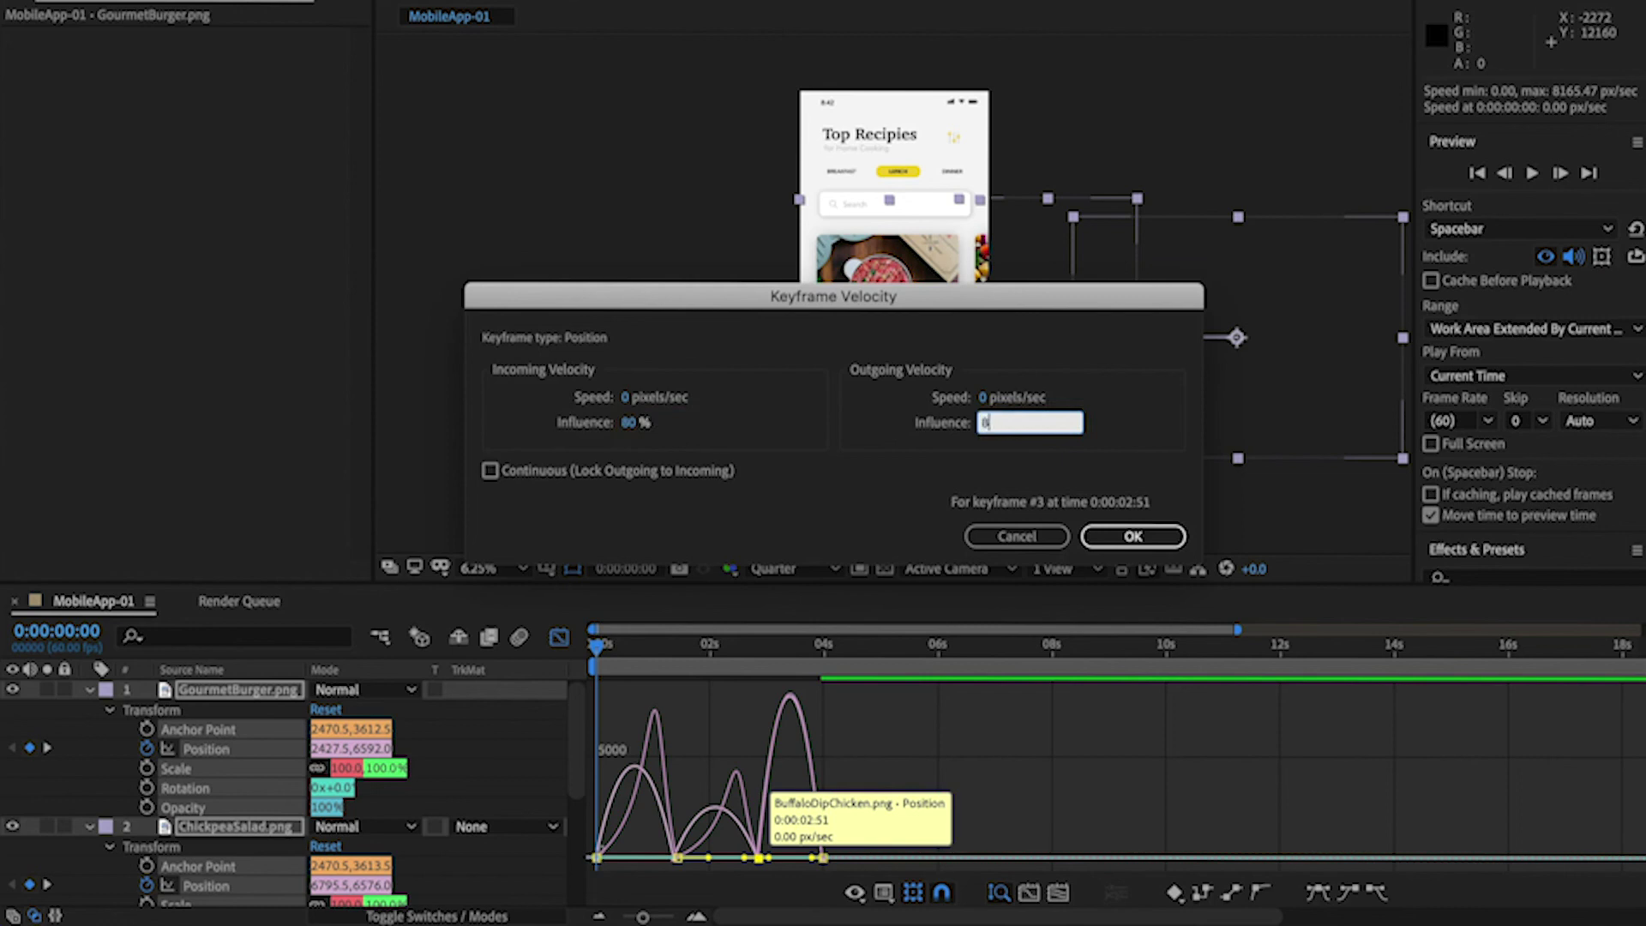
pyautogui.press('Return')
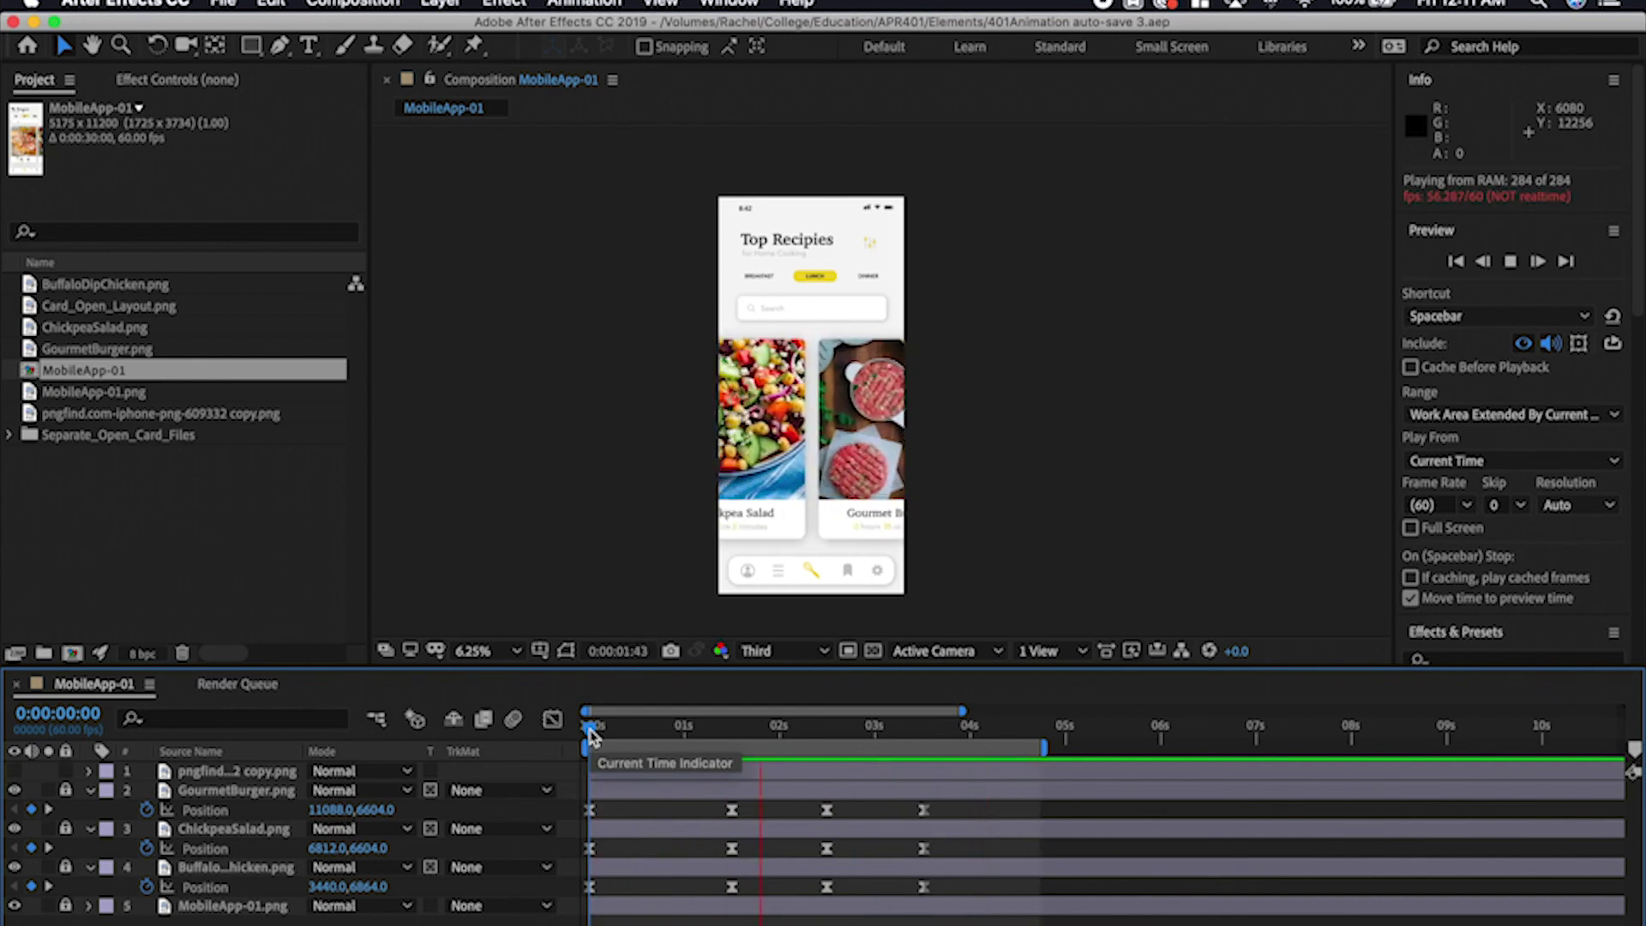
# Halt the preview near 4:15 with Gourmet Burger back in the slot, and open the File menu.
pyautogui.press('space')
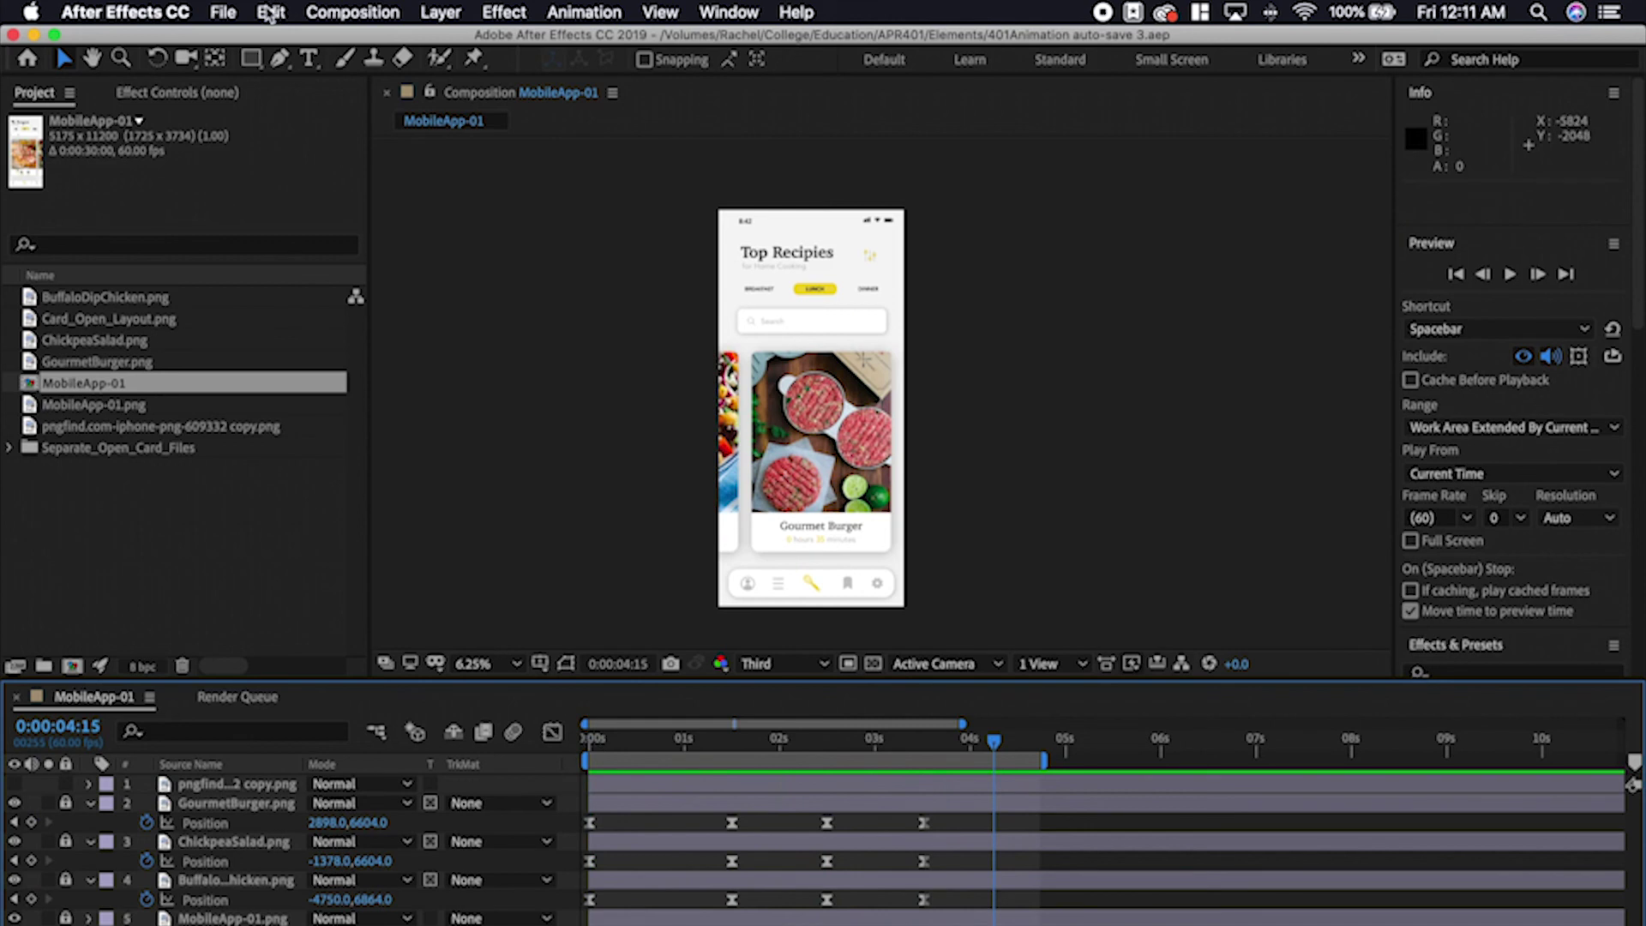
pyautogui.click(225, 14)
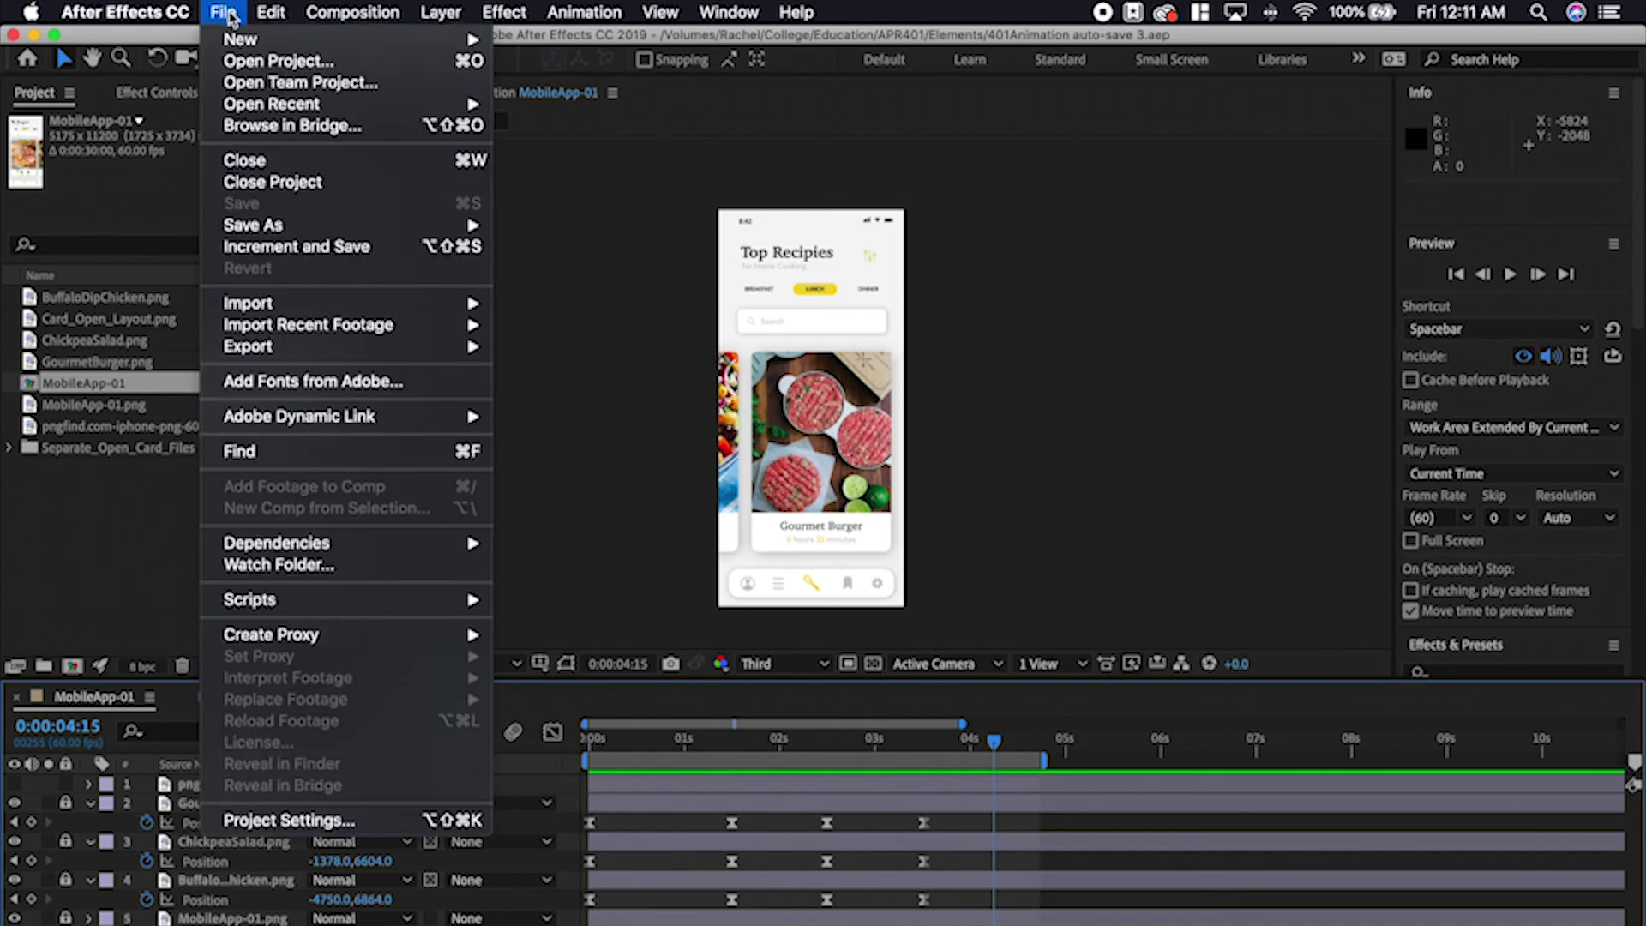